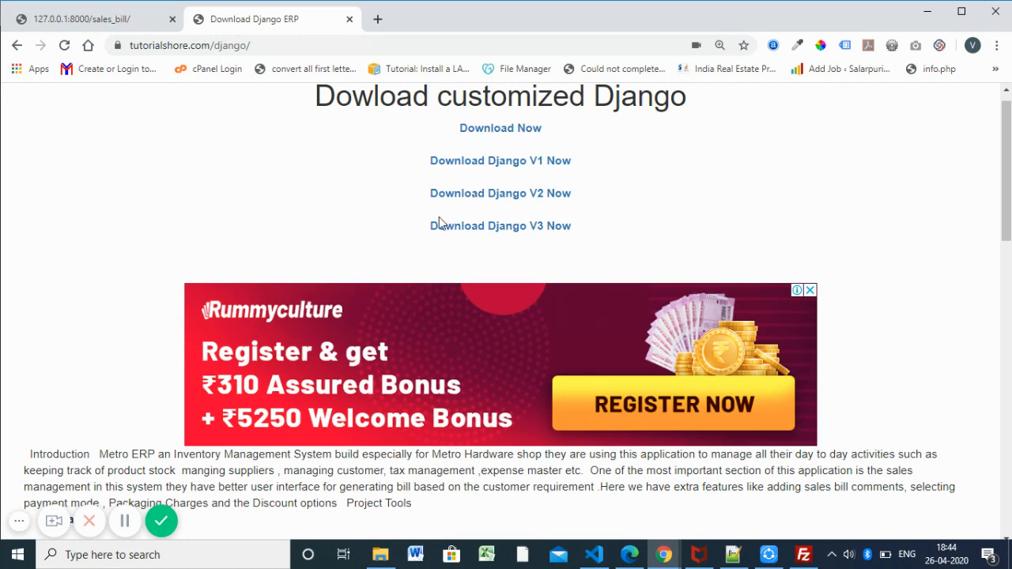
- Download the Django V3 project archive (metroV3.zip) from the tutorialshore download page
left_click(548, 228)
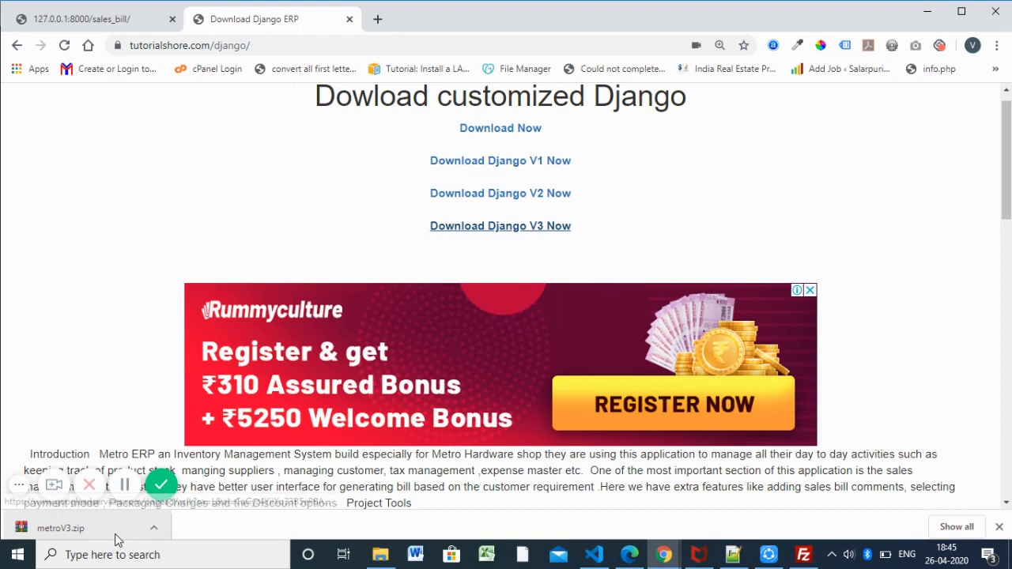
- Reveal the downloaded metroV3.zip in its folder and copy it
left_click(155, 531)
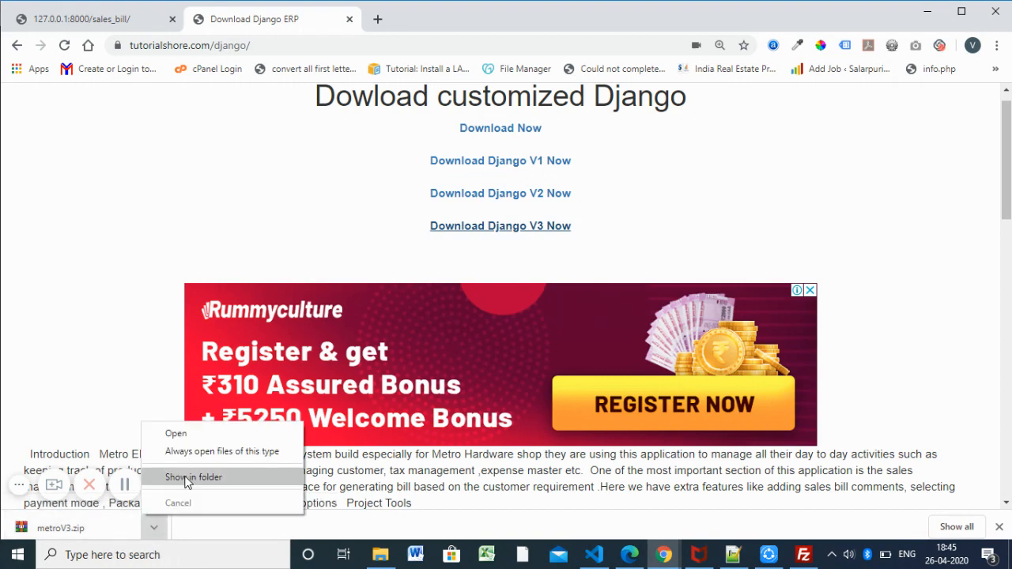
left_click(186, 476)
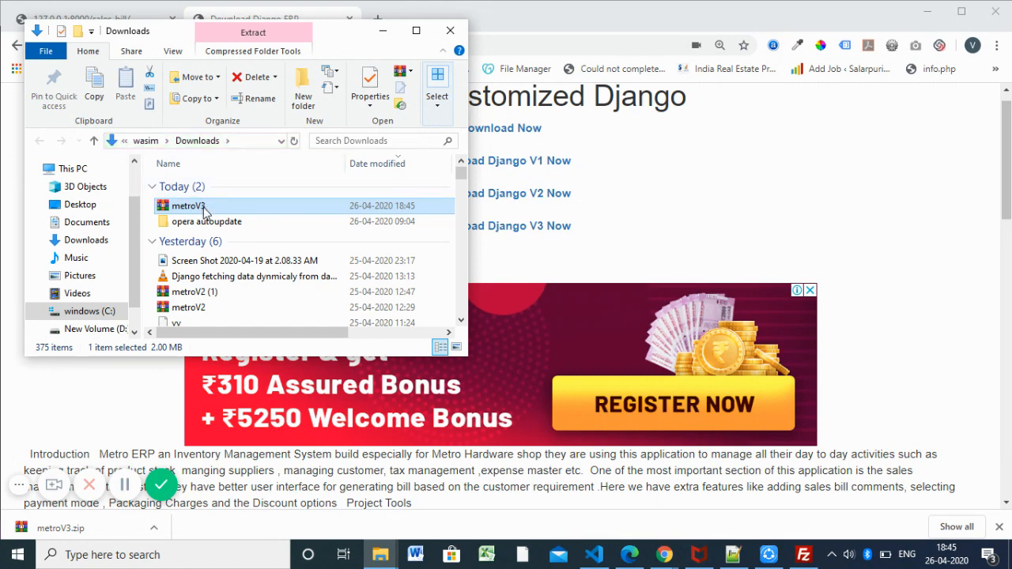
right_click(198, 207)
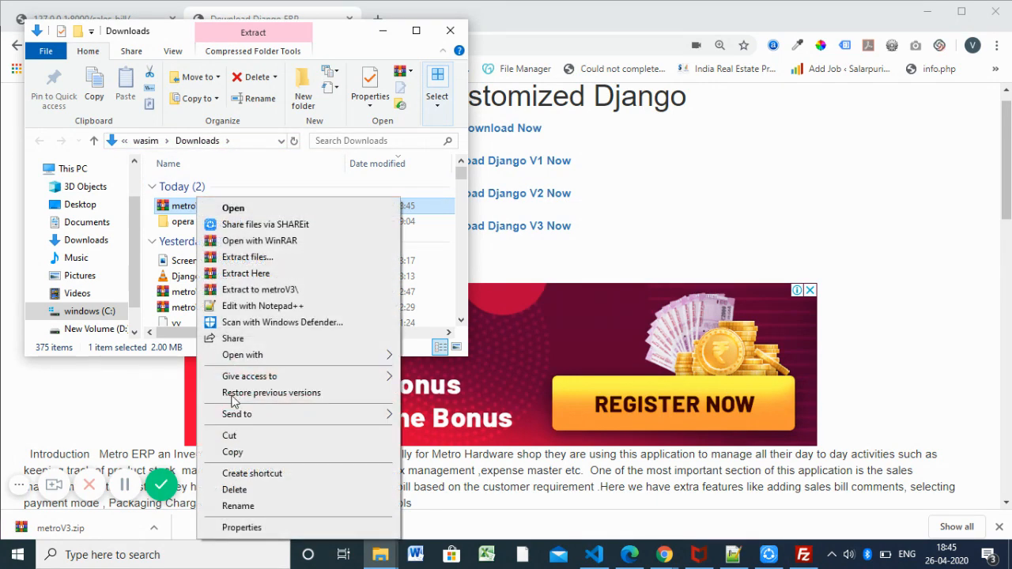
left_click(233, 452)
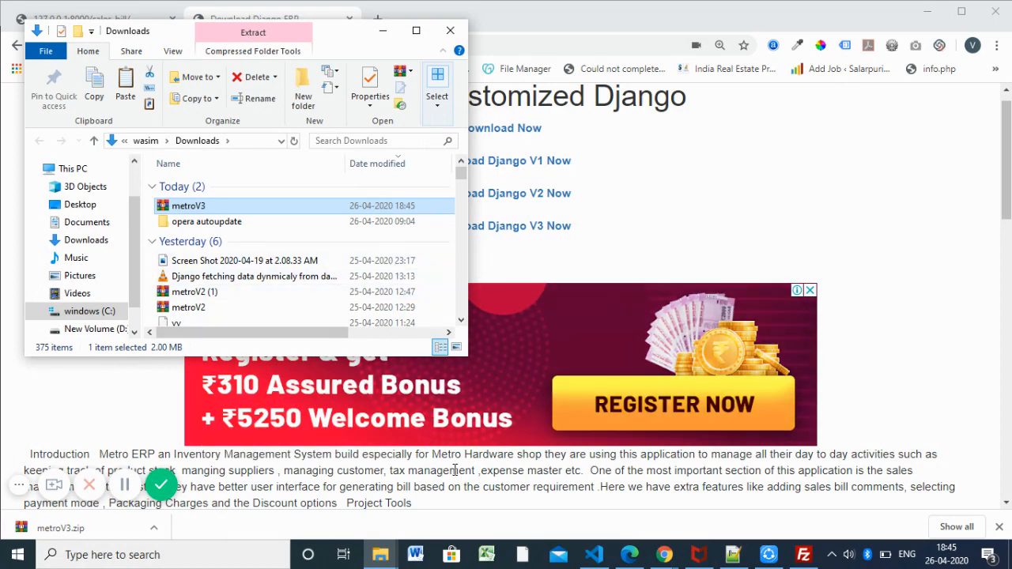
- Paste metroV3.zip into the D:\Django folder
left_click(379, 557)
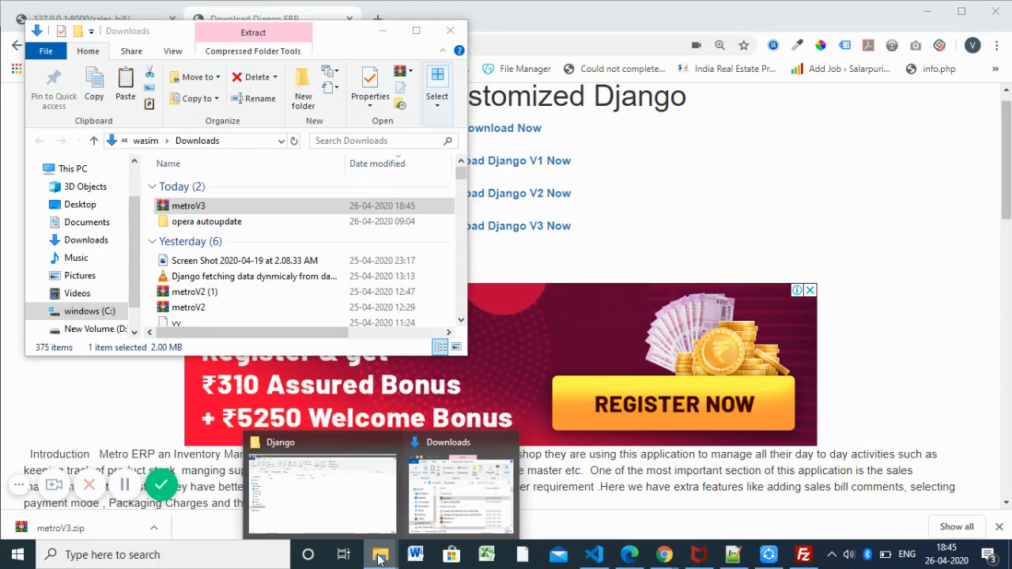
left_click(321, 491)
right_click(407, 279)
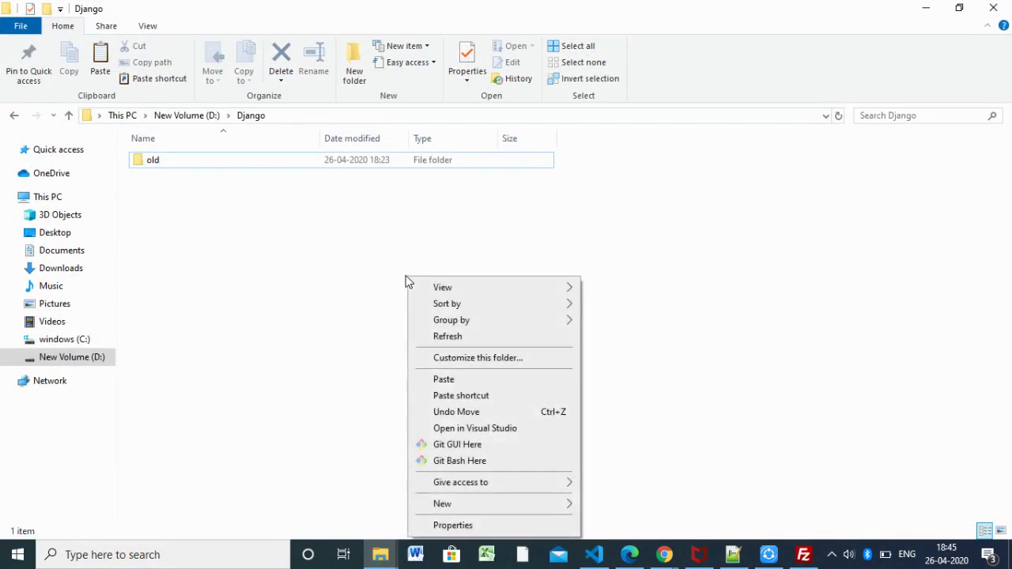
left_click(441, 379)
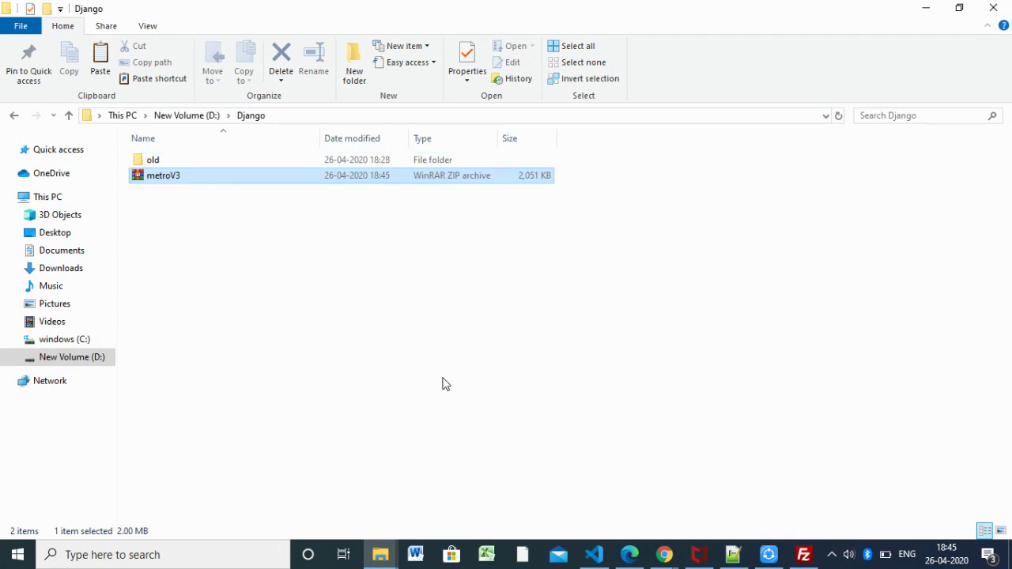
- Extract the archive here and enter the extracted metro folder
right_click(192, 184)
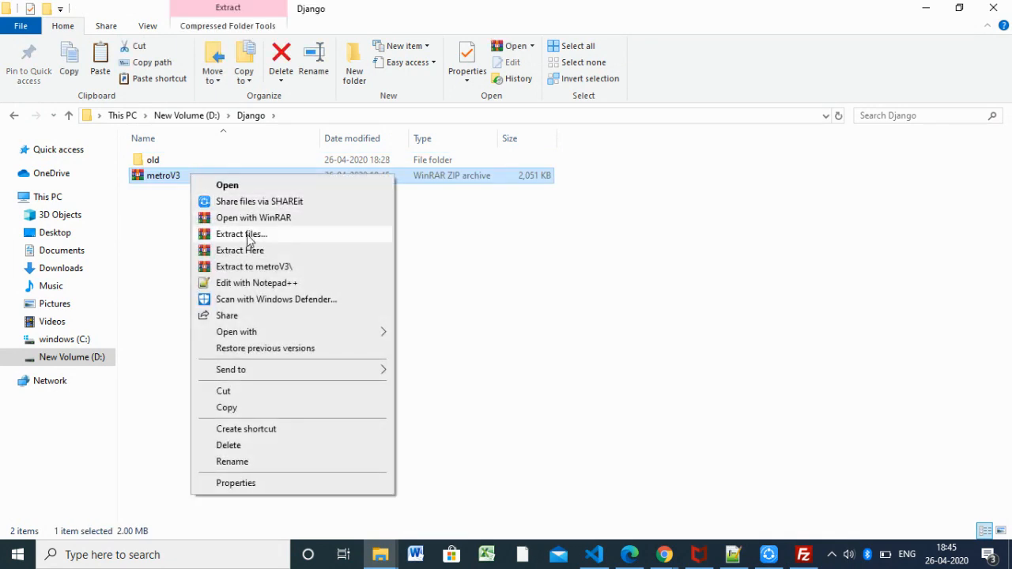
left_click(250, 249)
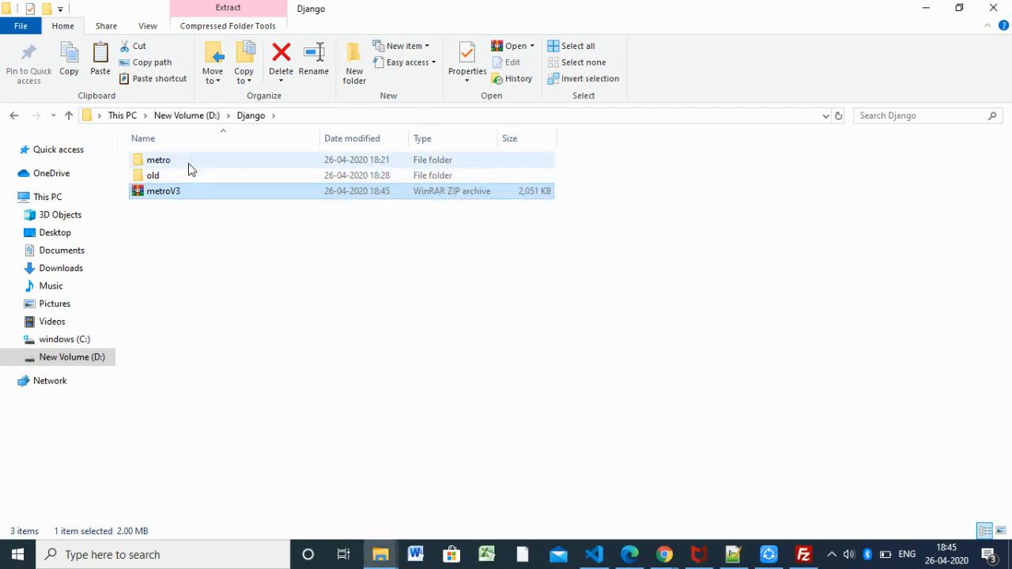
double_click(190, 162)
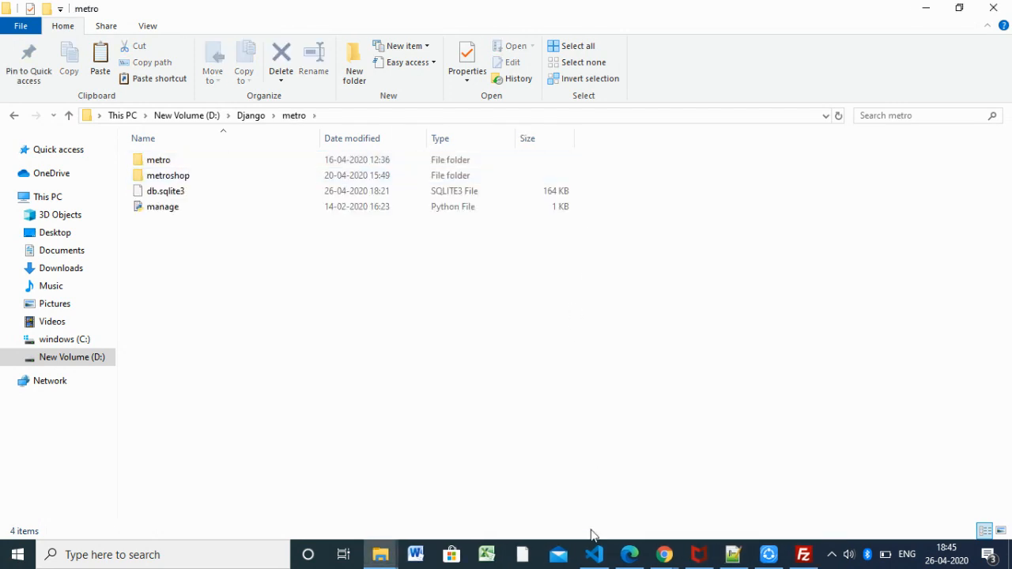
- Open D:\Django\metro as the project folder and expand the metroshop app
mouse_move(594, 554)
left_click(600, 483)
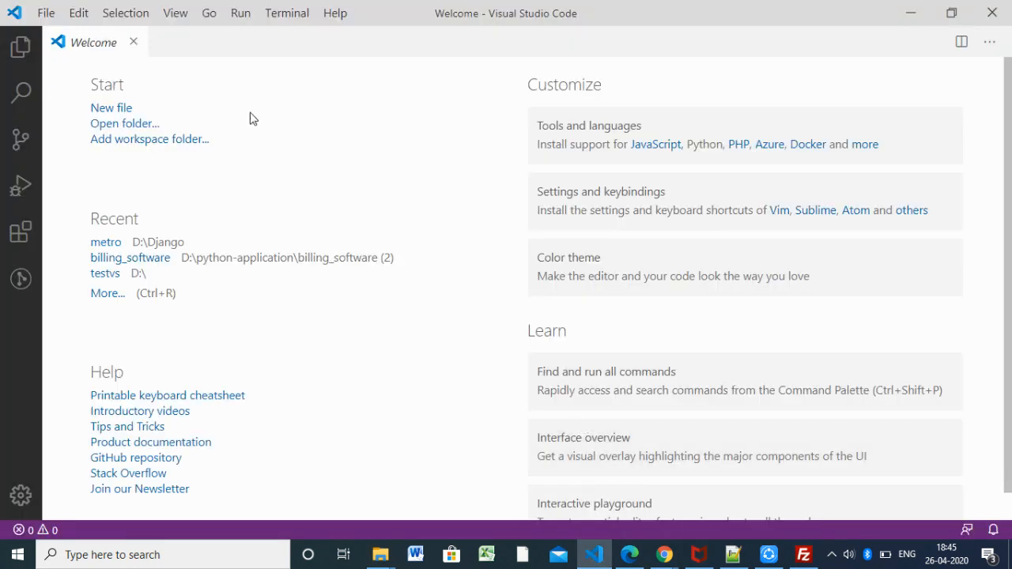
left_click(48, 16)
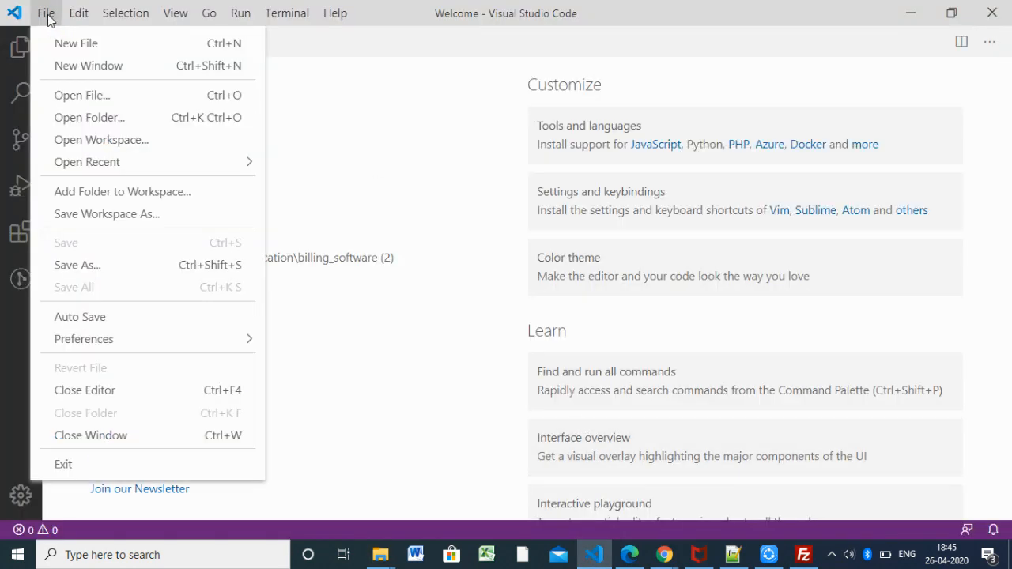
left_click(127, 119)
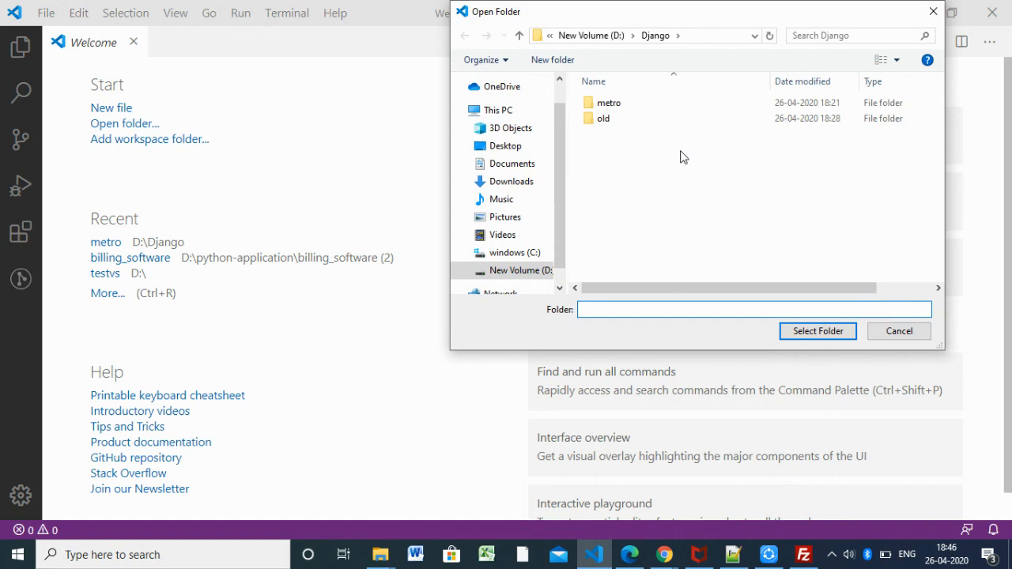
left_click(609, 105)
left_click(817, 330)
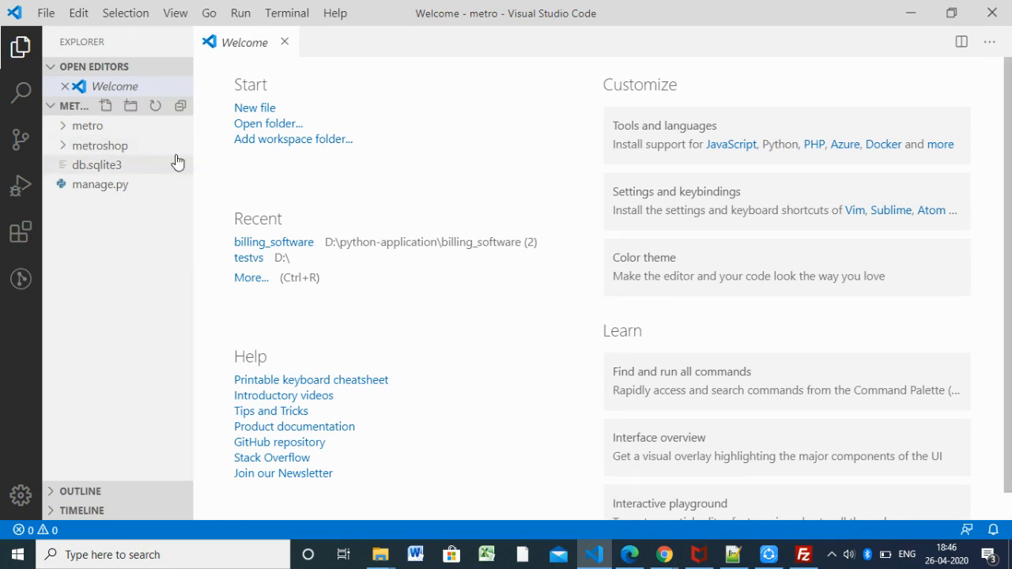
left_click(68, 145)
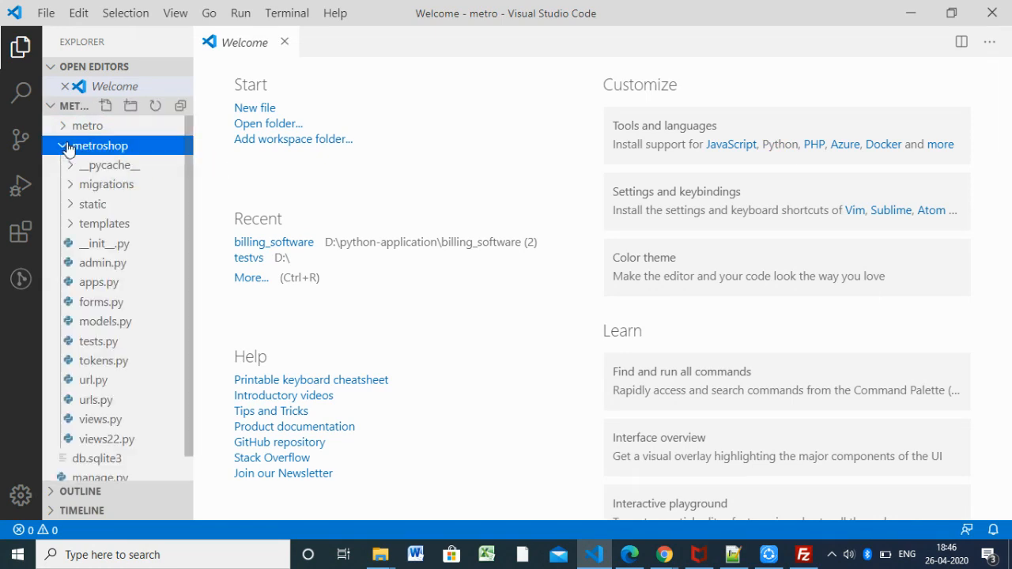
scroll(154, 259, "down", 1)
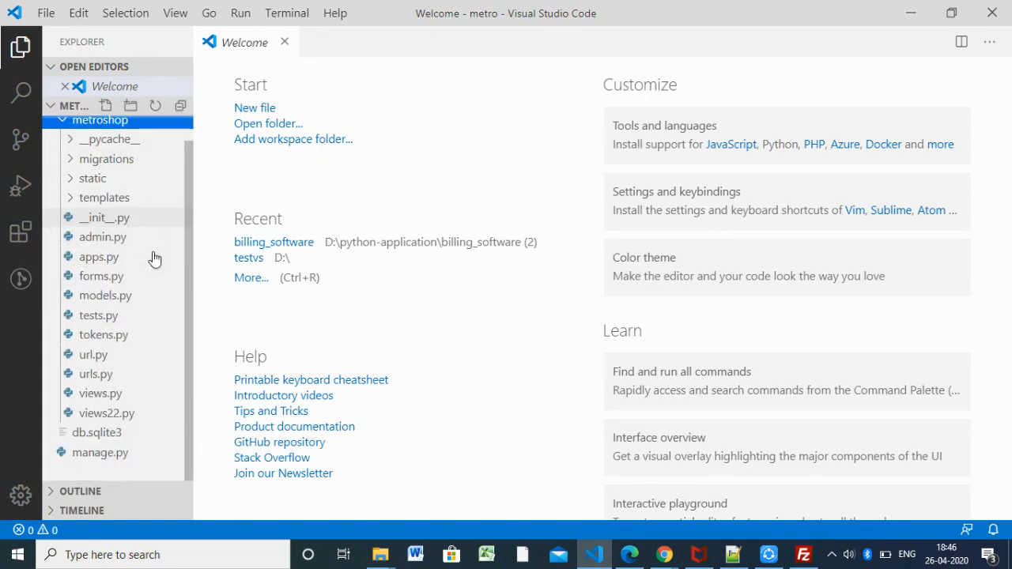
left_click(96, 374)
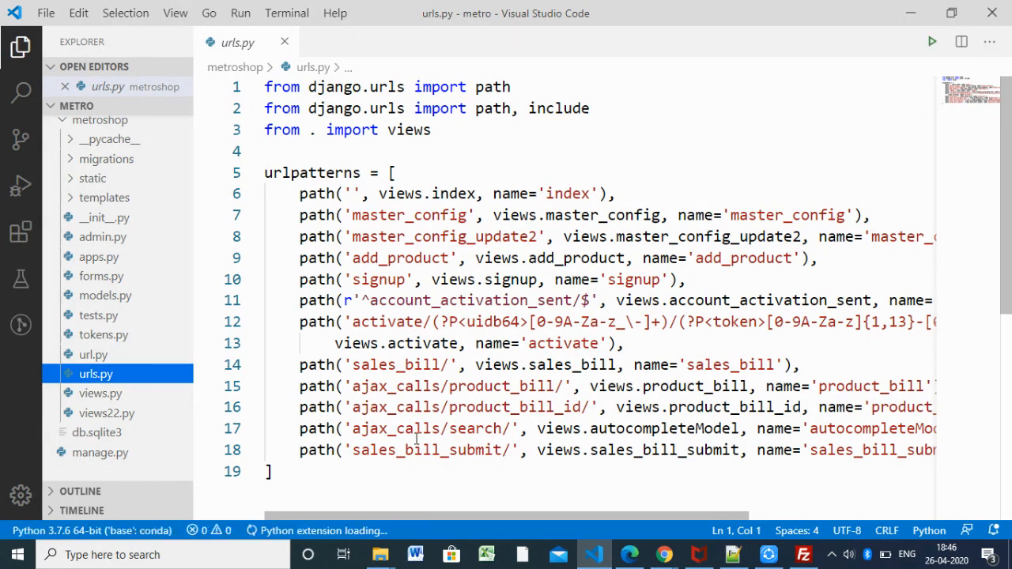
double_click(399, 370)
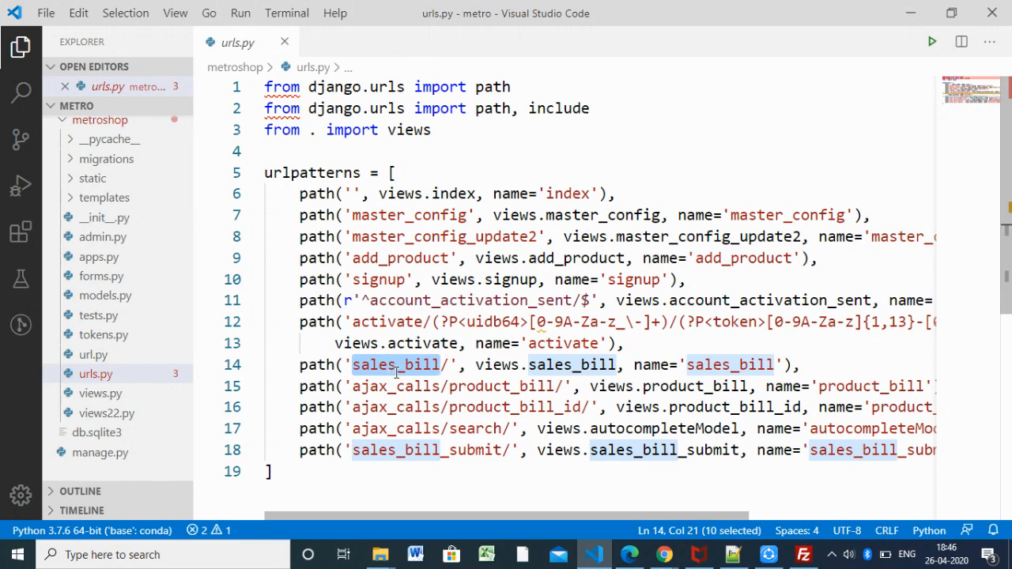
double_click(570, 365)
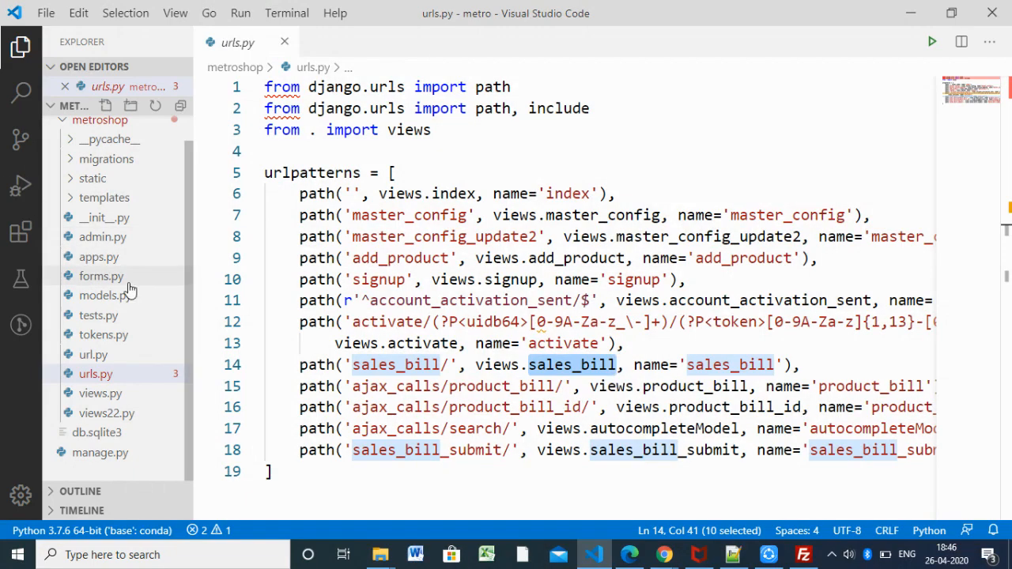
mouse_move(110, 316)
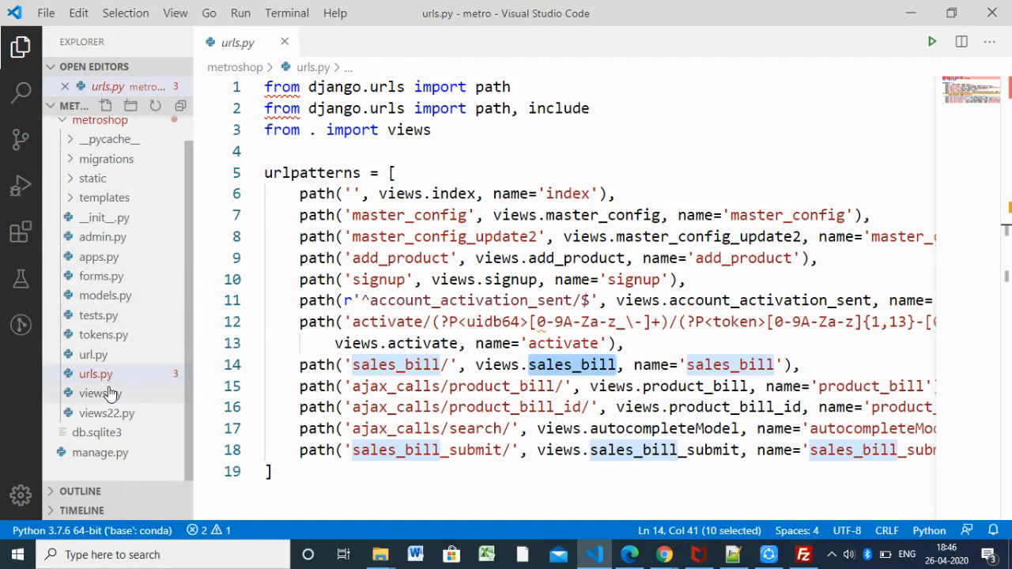
- View the sales_bill view's salesbill.html render call in views.py and list the templates folder
left_click(101, 394)
scroll(466, 340, "down", 2)
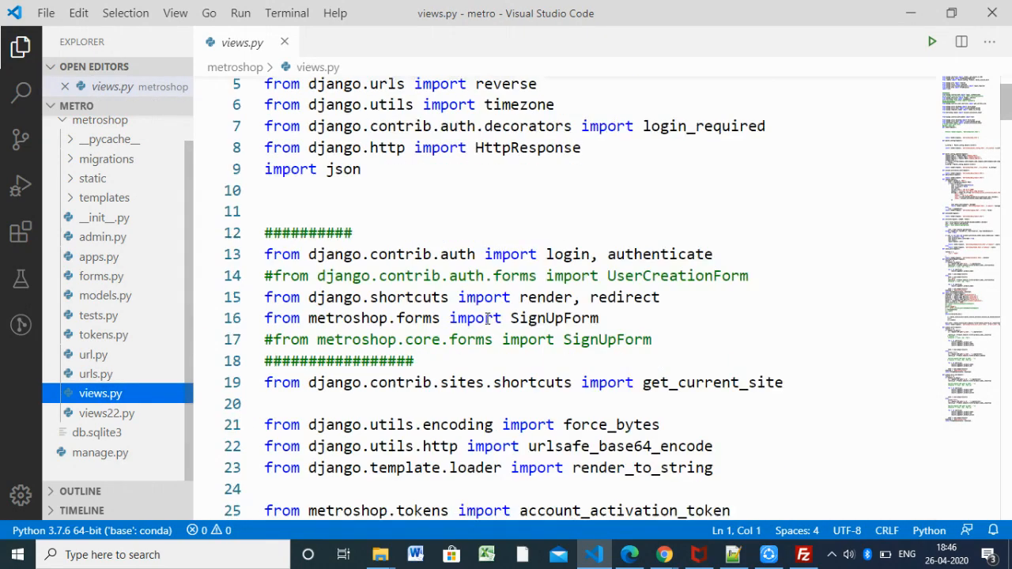
scroll(467, 340, "down", 6)
scroll(466, 340, "down", 3)
scroll(466, 340, "down", 3)
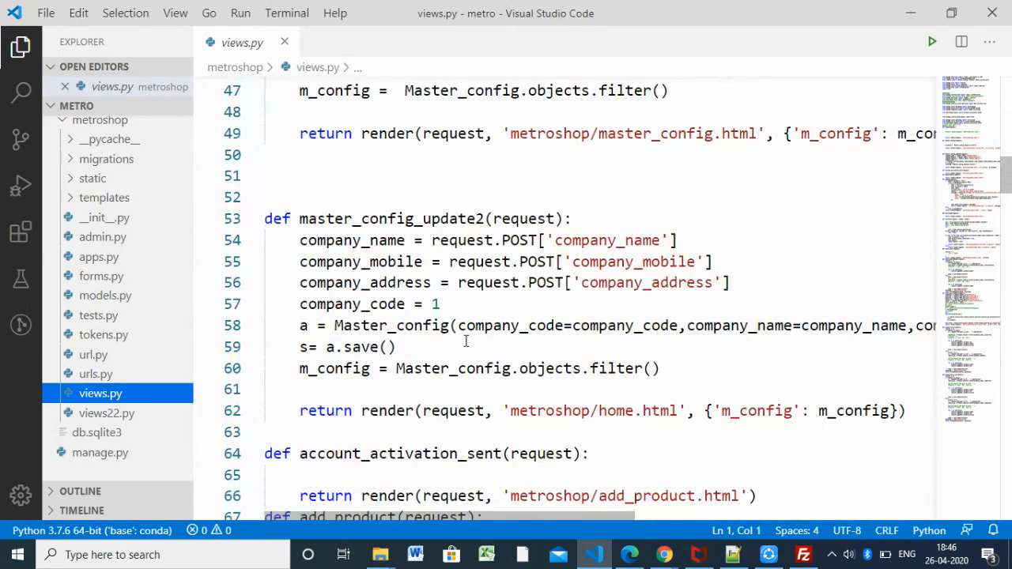
scroll(522, 316, "down", 3)
scroll(526, 310, "down", 3)
scroll(522, 320, "down", 5)
scroll(518, 328, "down", 3)
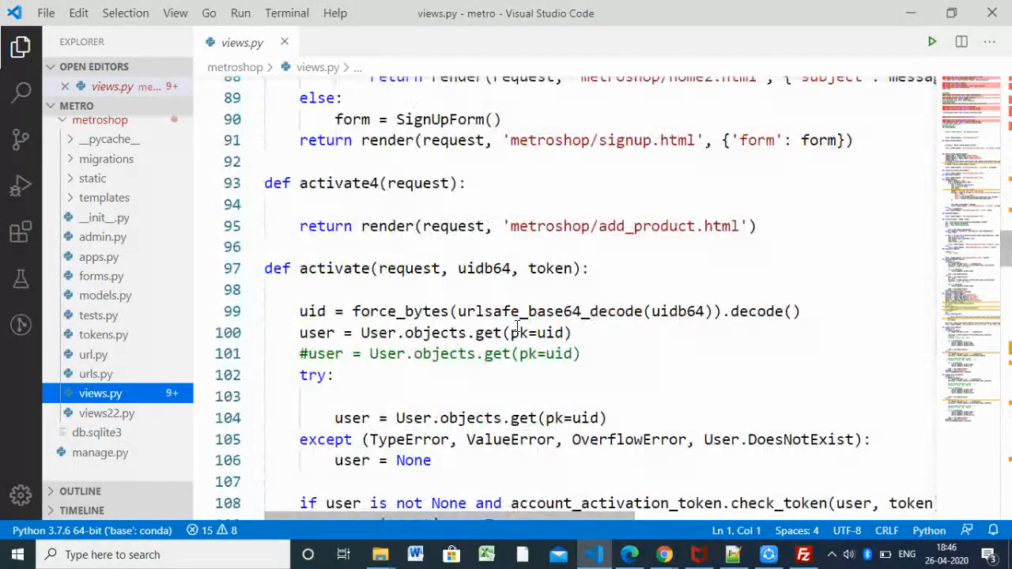
scroll(519, 327, "down", 5)
scroll(515, 328, "down", 1)
scroll(516, 328, "down", 1)
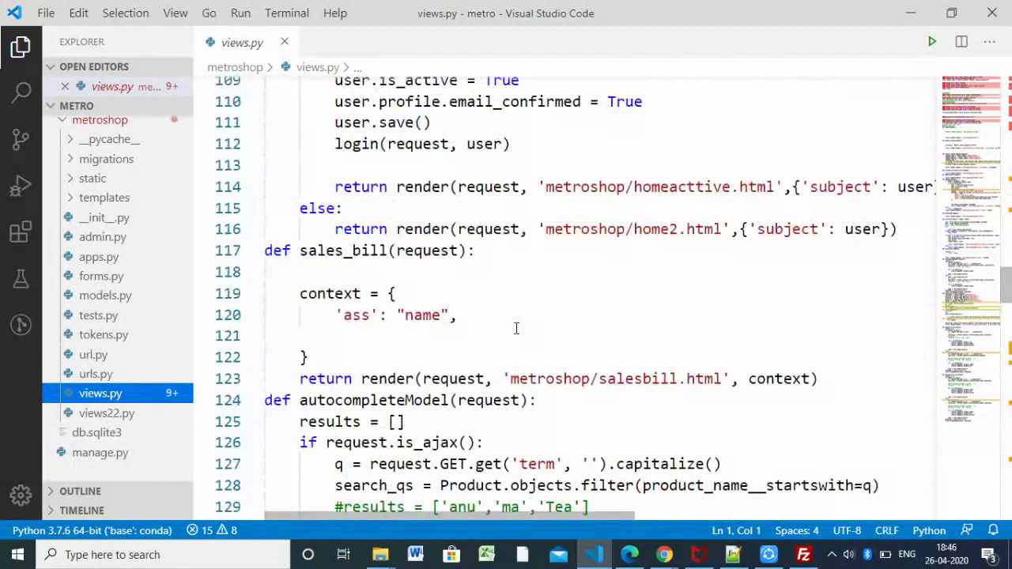
double_click(336, 250)
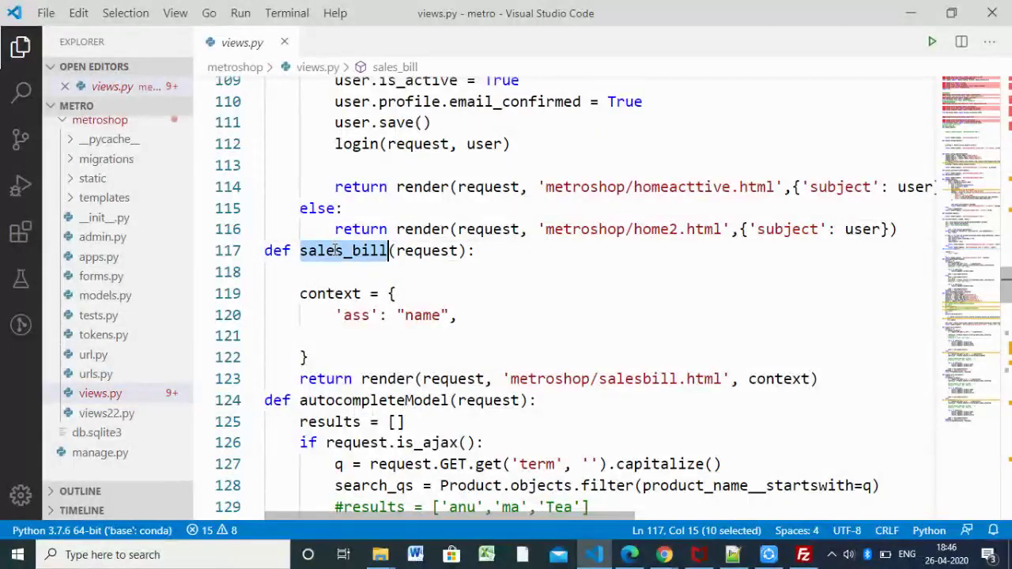
double_click(642, 379)
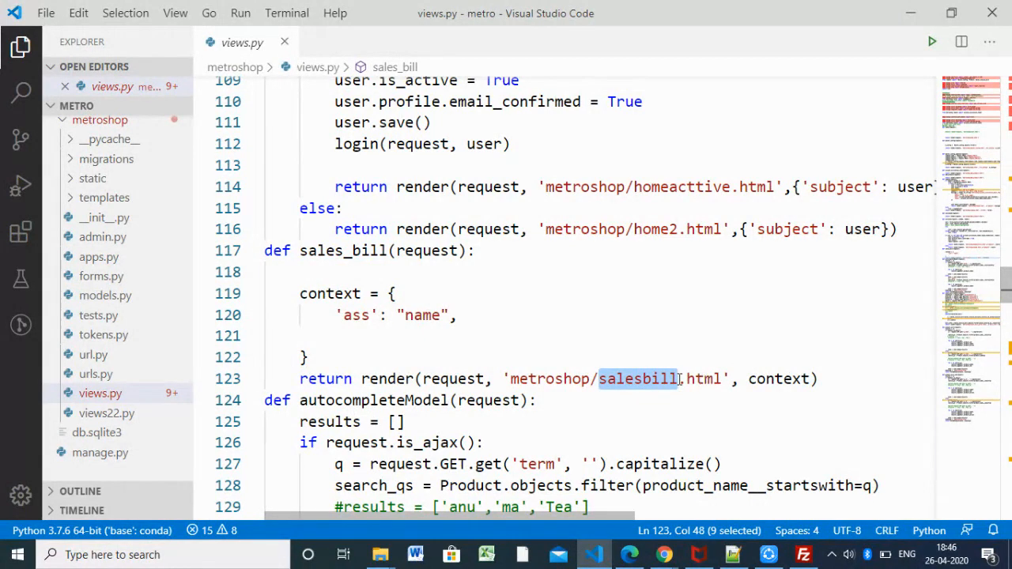
mouse_move(140, 314)
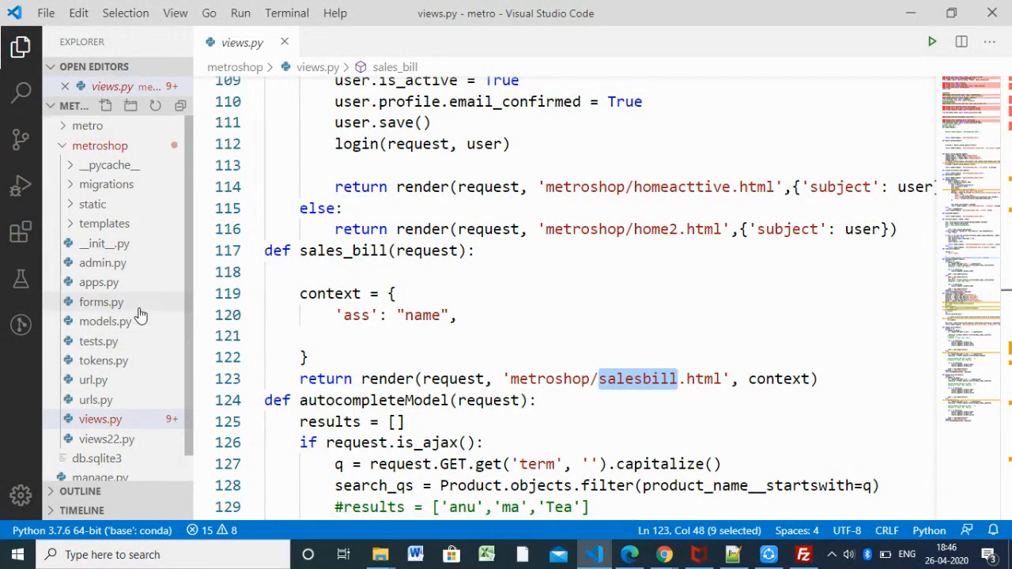
scroll(95, 197, "up", 1)
left_click(87, 127)
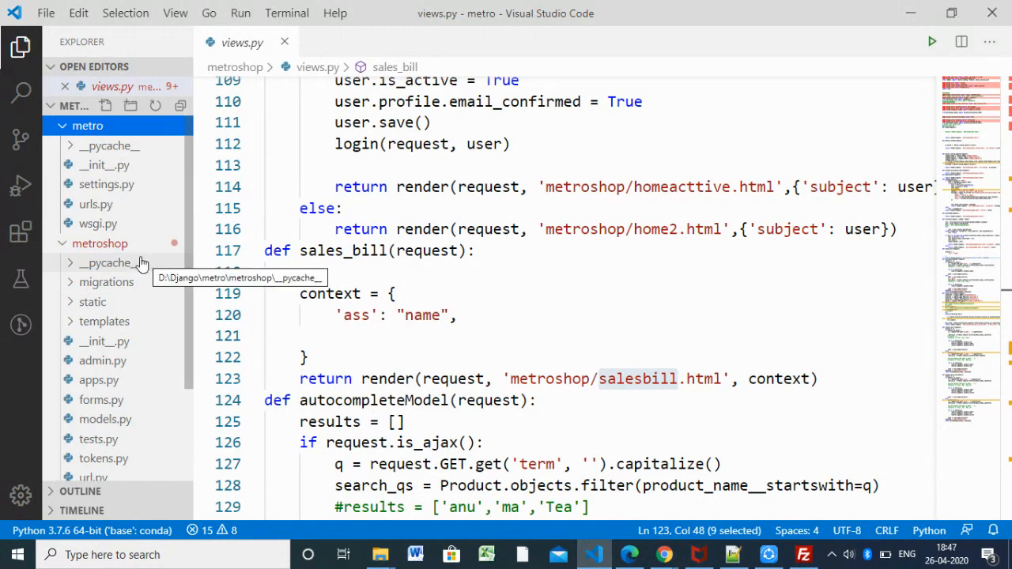
scroll(142, 265, "down", 3)
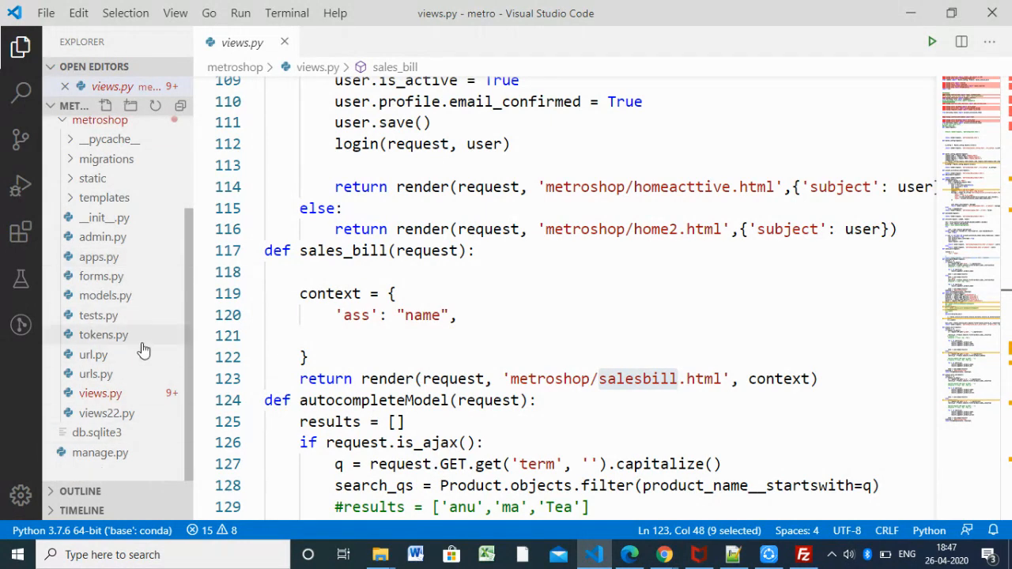
scroll(142, 316, "up", 1)
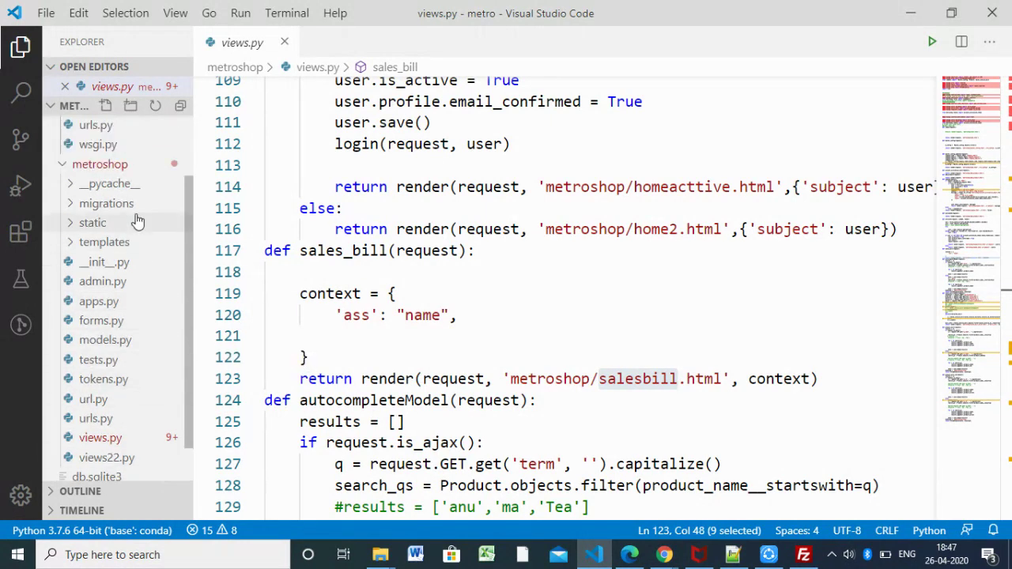
left_click(103, 242)
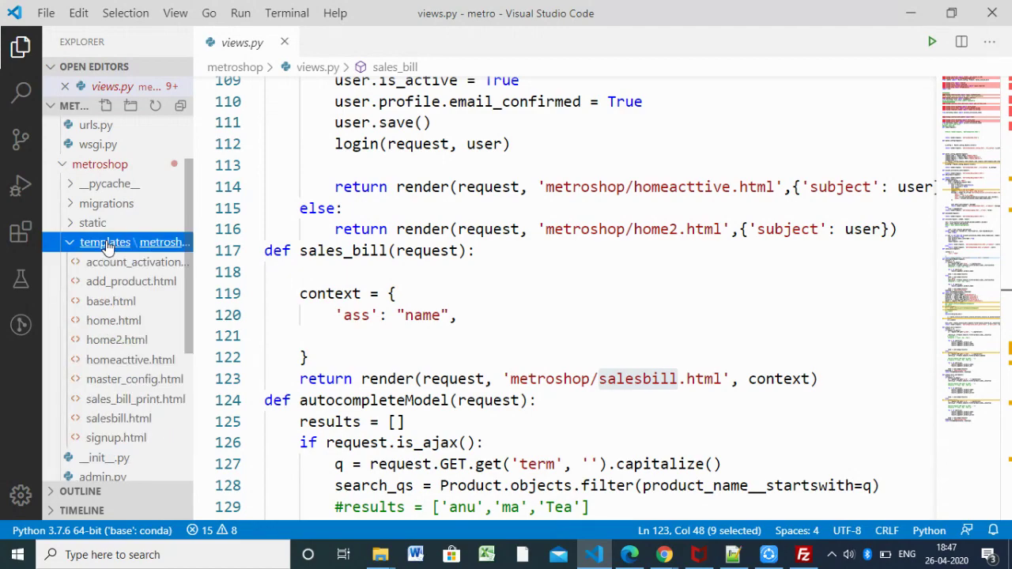
right_click(143, 427)
left_click_drag(129, 418, 393, 40)
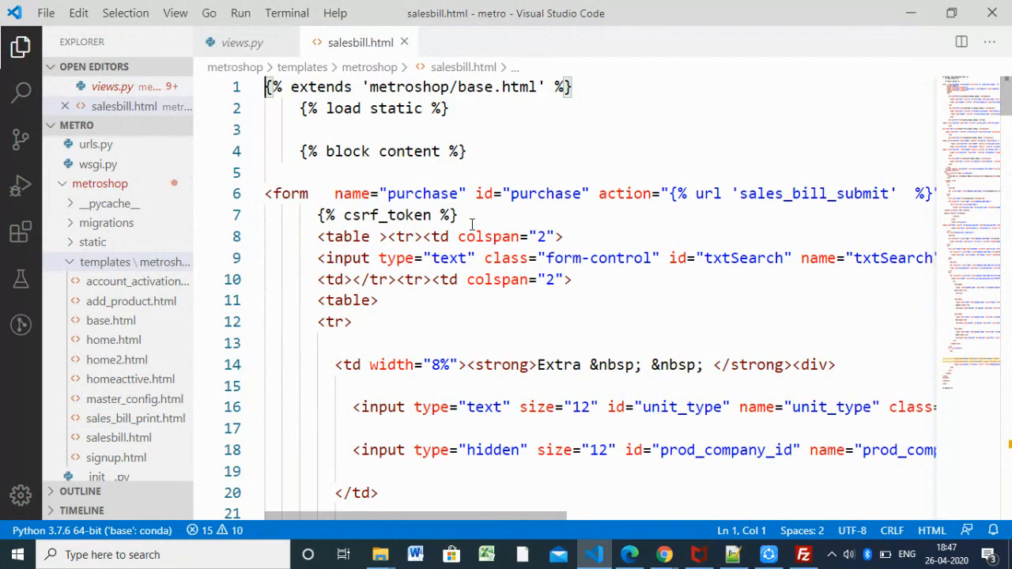
left_click(291, 193)
scroll(510, 276, "down", 1)
scroll(510, 275, "down", 4)
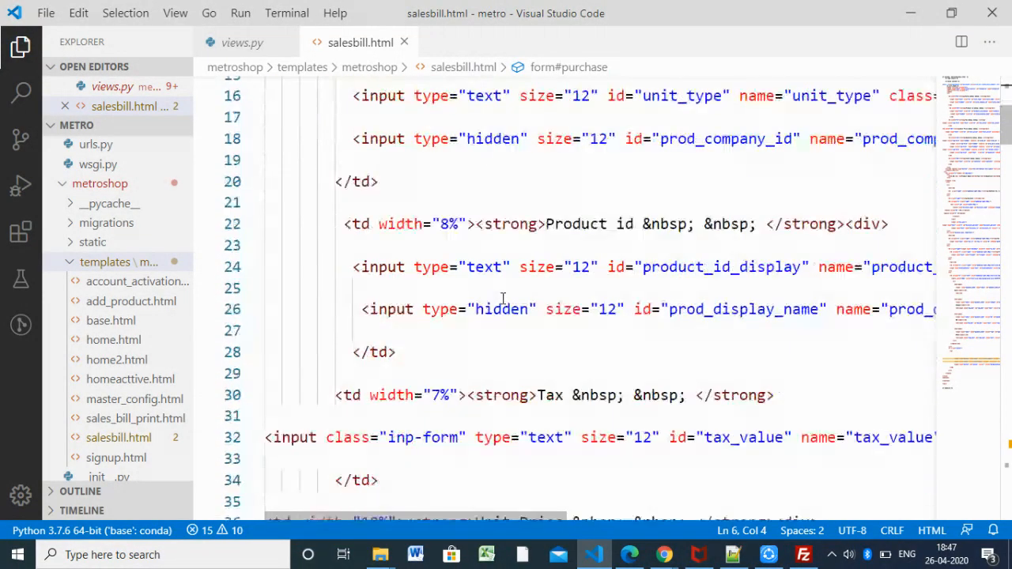
scroll(506, 289, "down", 1)
scroll(515, 291, "down", 2)
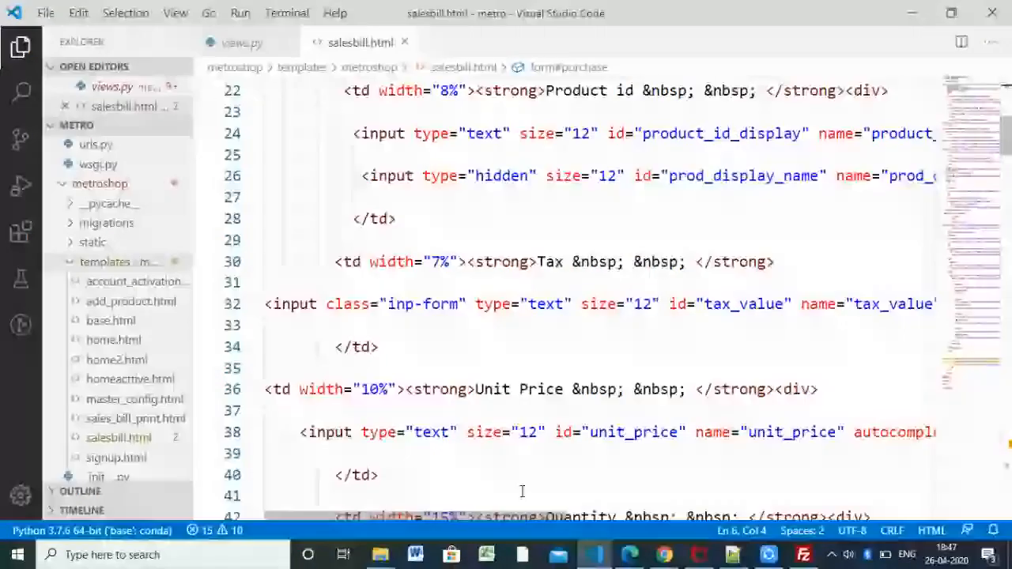
scroll(740, 348, "down", 3)
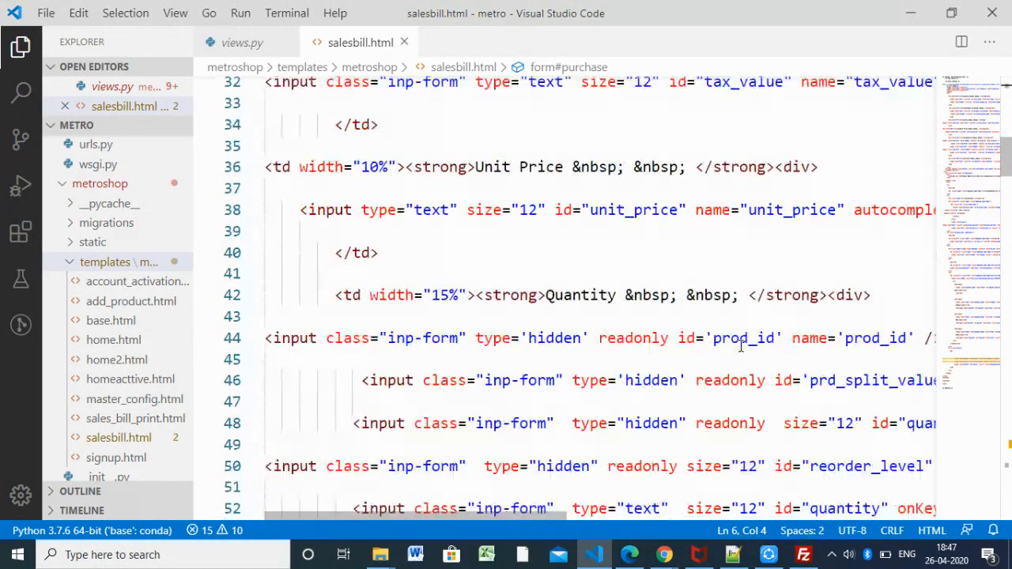
scroll(741, 346, "down", 2)
scroll(741, 348, "down", 3)
scroll(740, 351, "down", 1)
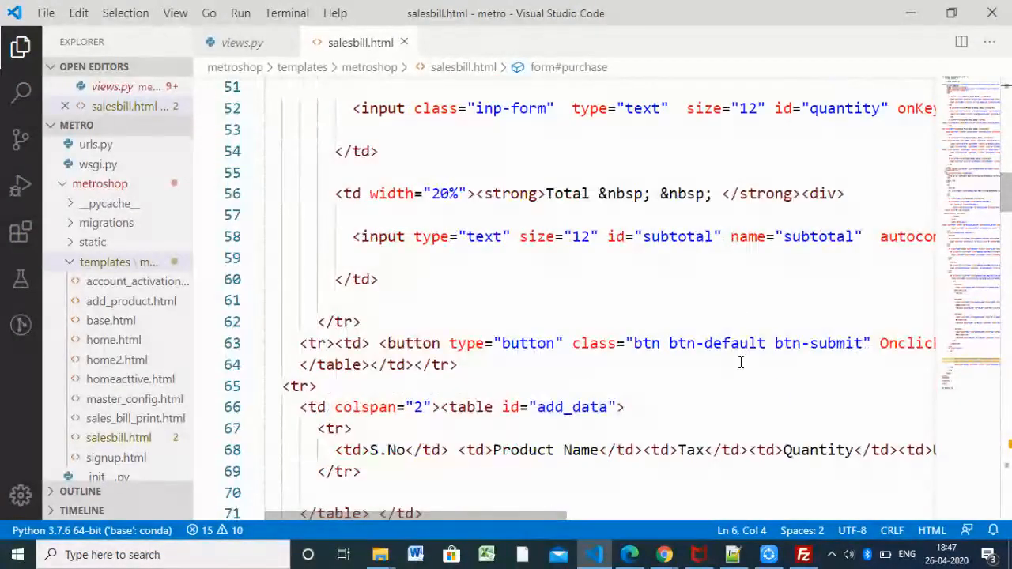
scroll(742, 360, "down", 1)
scroll(747, 375, "down", 1)
scroll(756, 387, "down", 2)
scroll(687, 317, "up", 1)
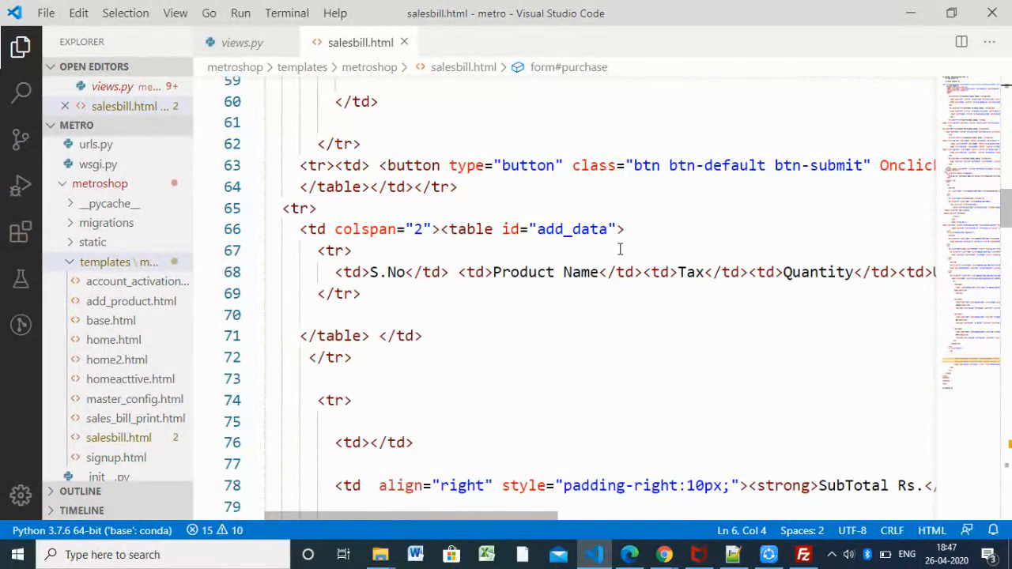
double_click(542, 164)
scroll(537, 205, "up", 1)
scroll(451, 283, "up", 2)
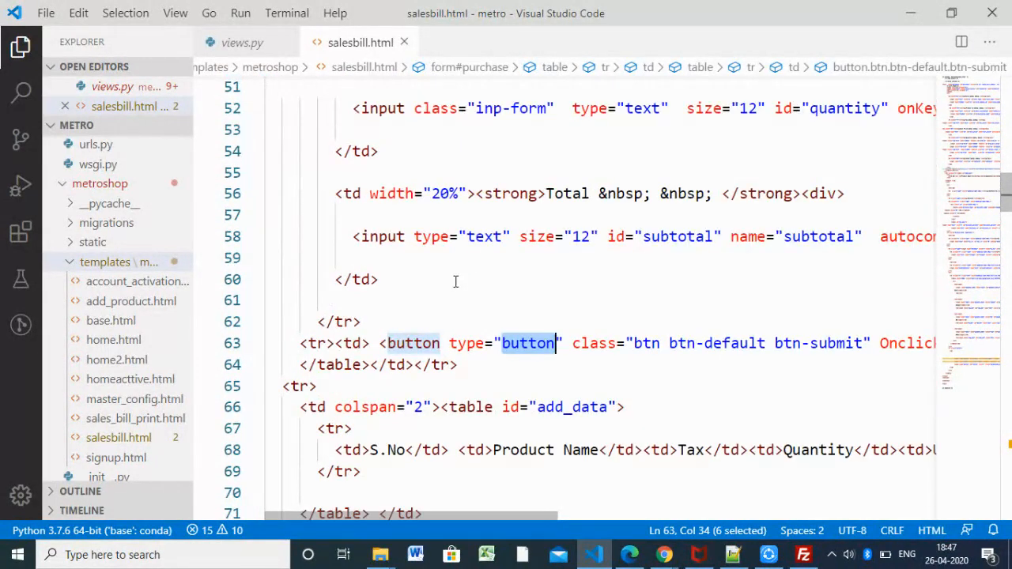
double_click(383, 236)
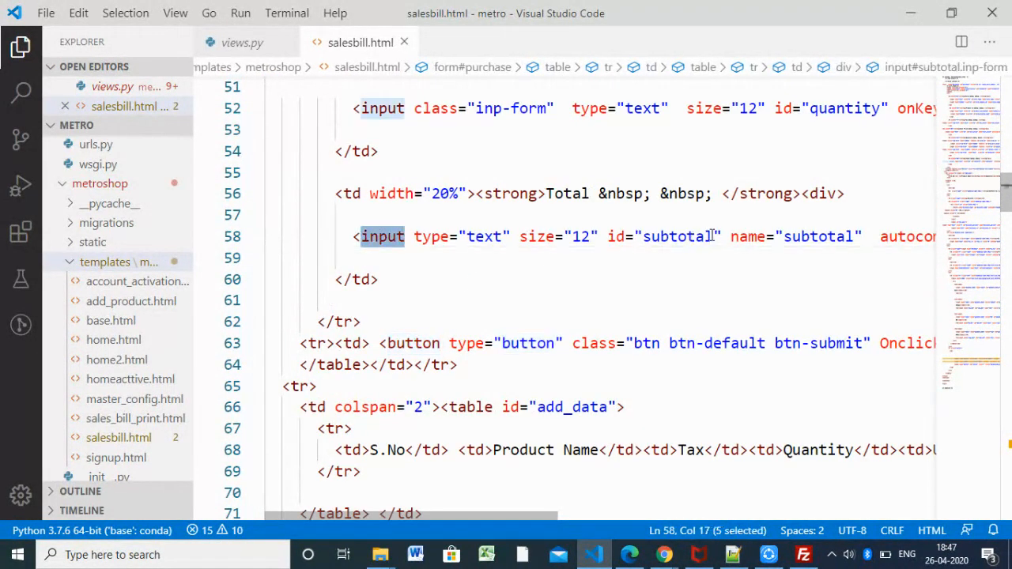
double_click(713, 236)
scroll(412, 226, "up", 1)
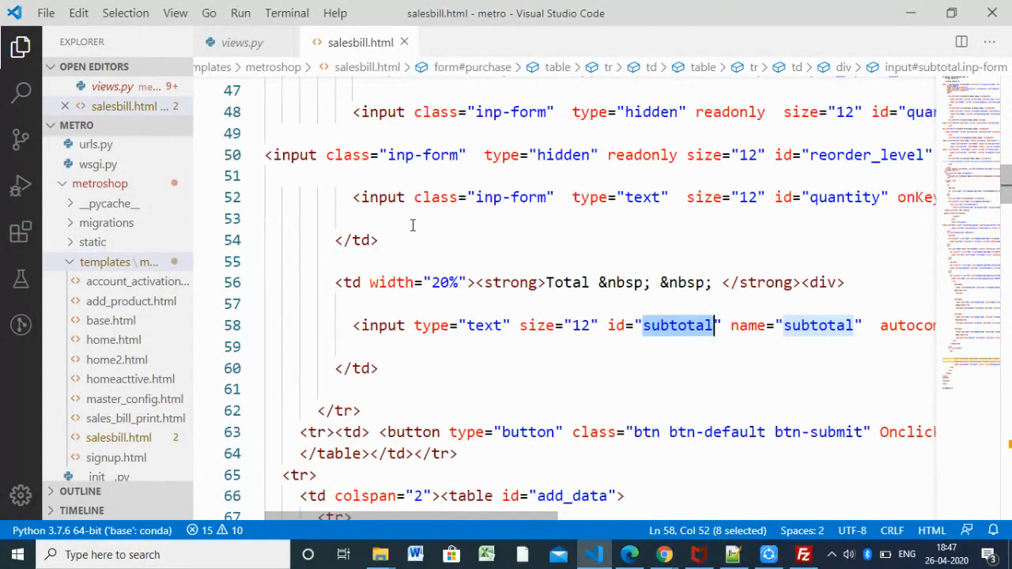
scroll(412, 226, "up", 1)
scroll(655, 254, "up", 3)
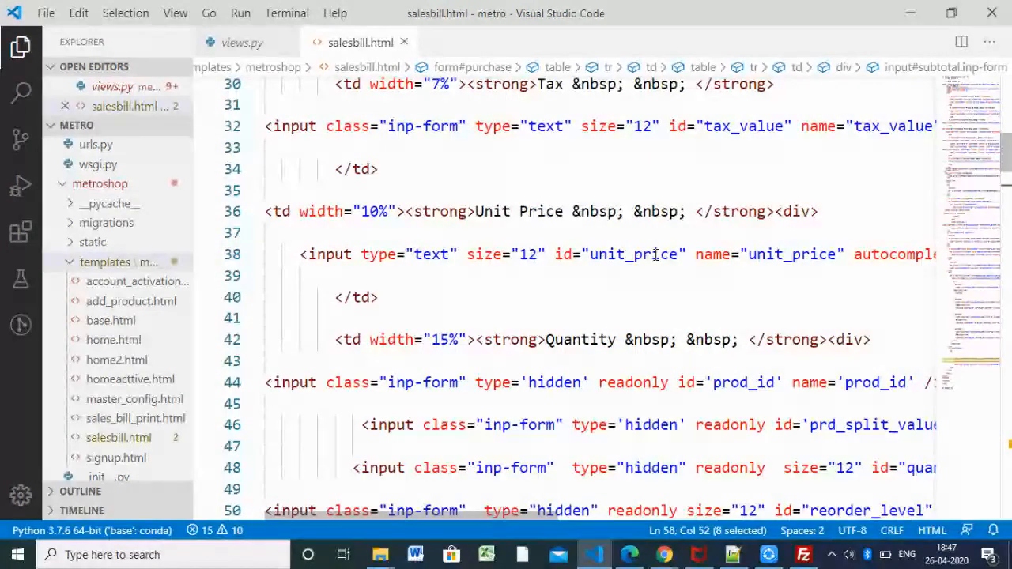
scroll(655, 254, "up", 2)
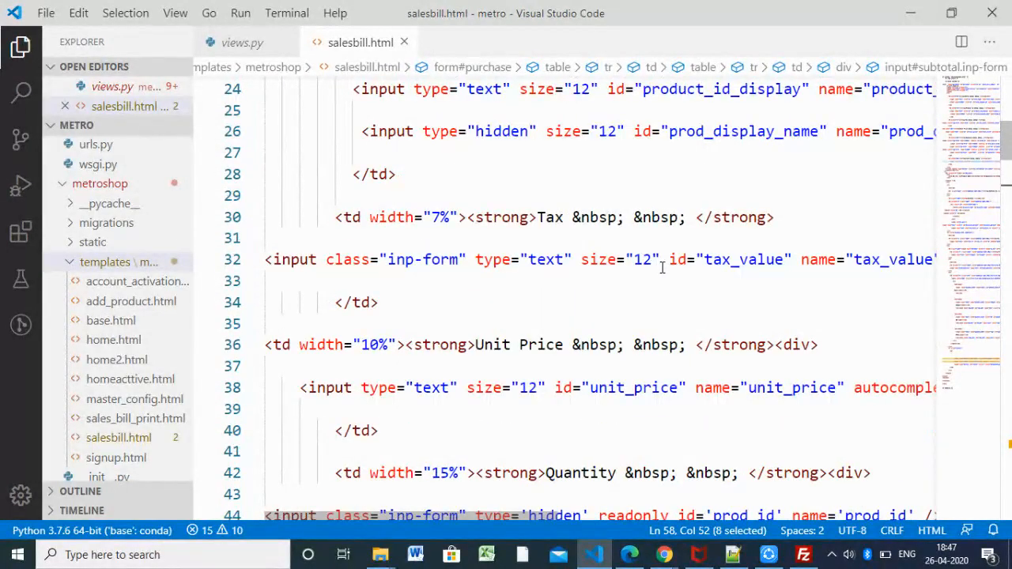
scroll(662, 268, "up", 2)
scroll(662, 268, "up", 2)
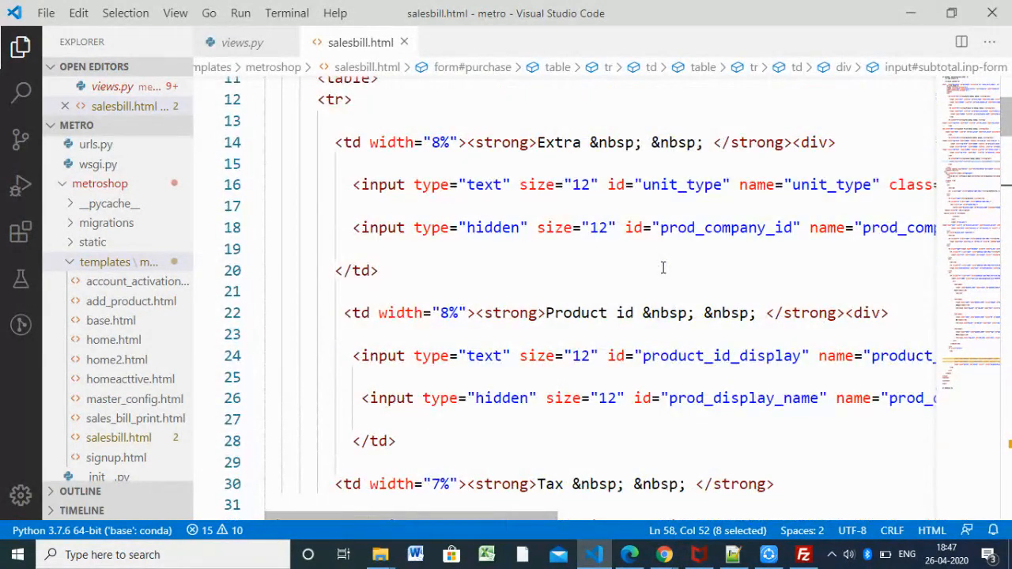
scroll(665, 268, "up", 2)
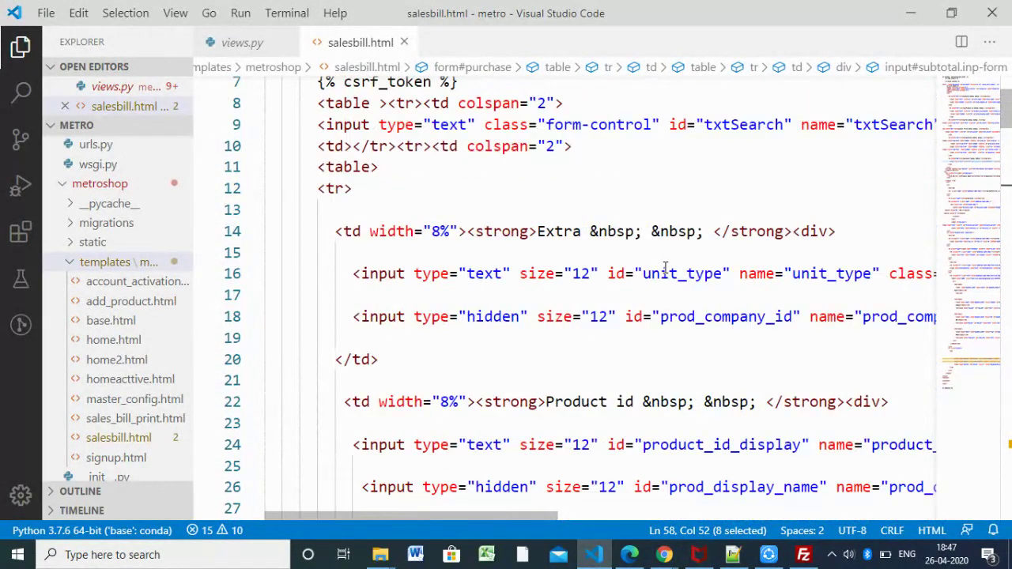
left_click(370, 234)
scroll(531, 262, "up", 2)
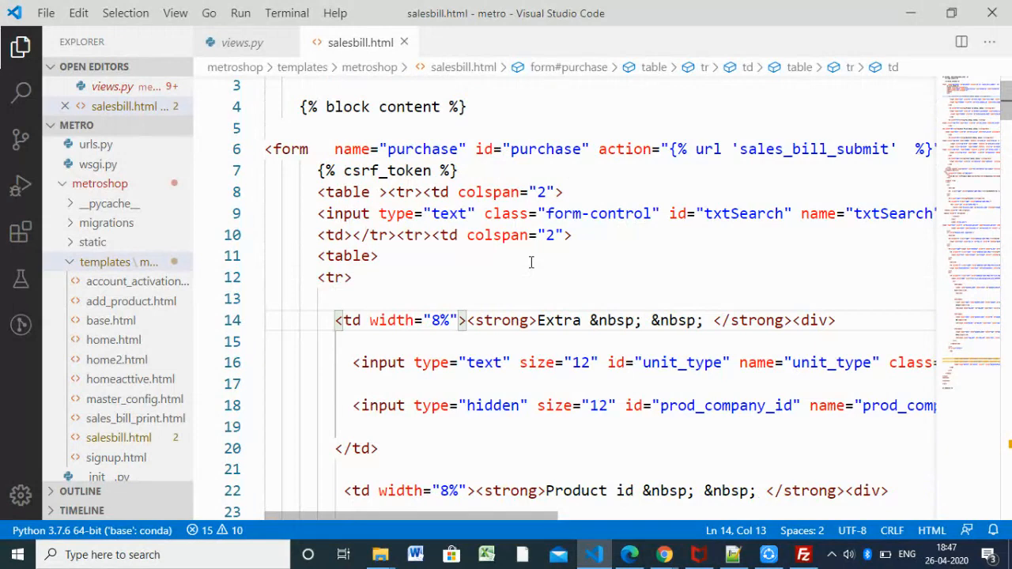
left_click(282, 148)
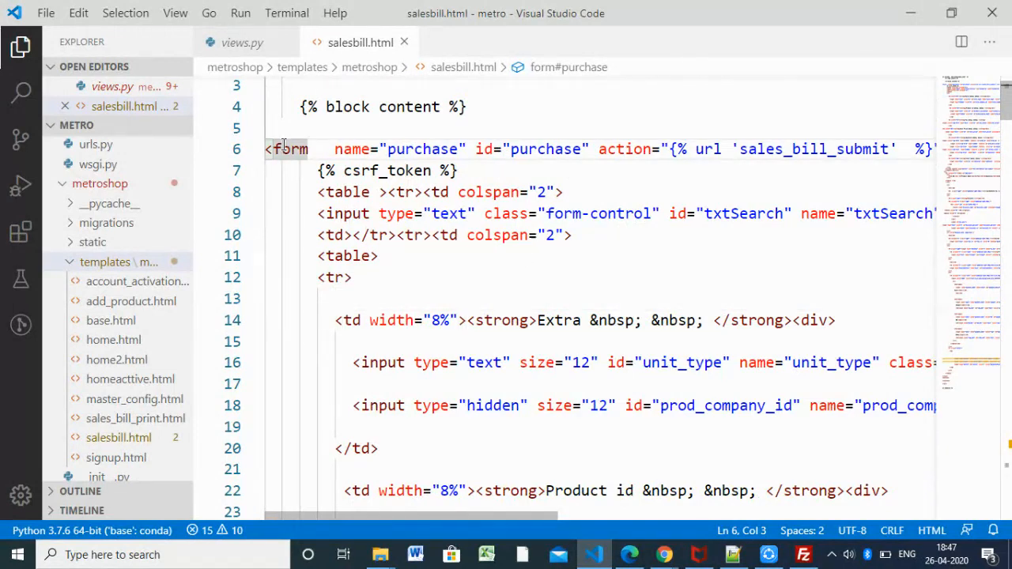
double_click(364, 170)
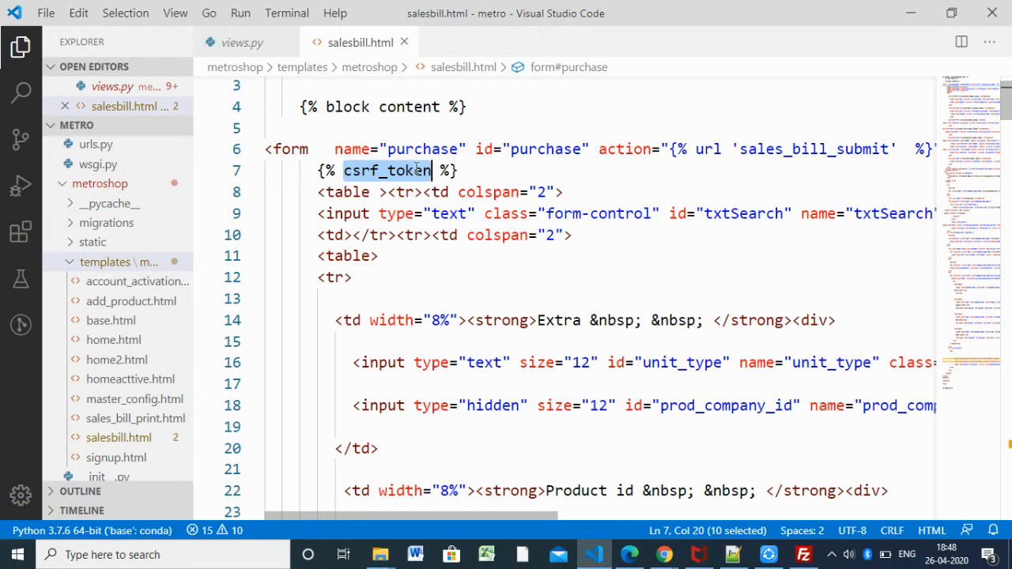
left_click(379, 171)
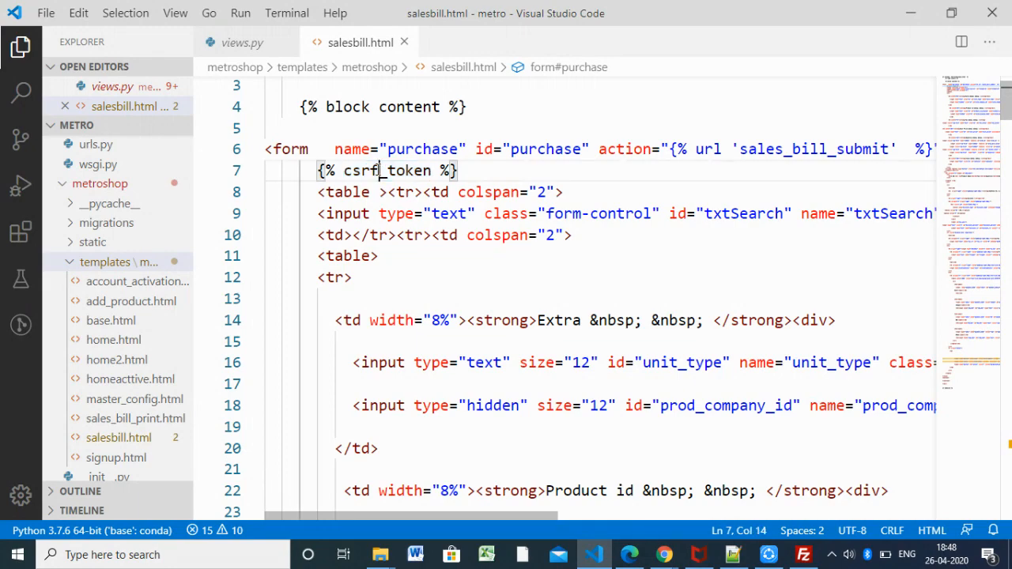
double_click(374, 173)
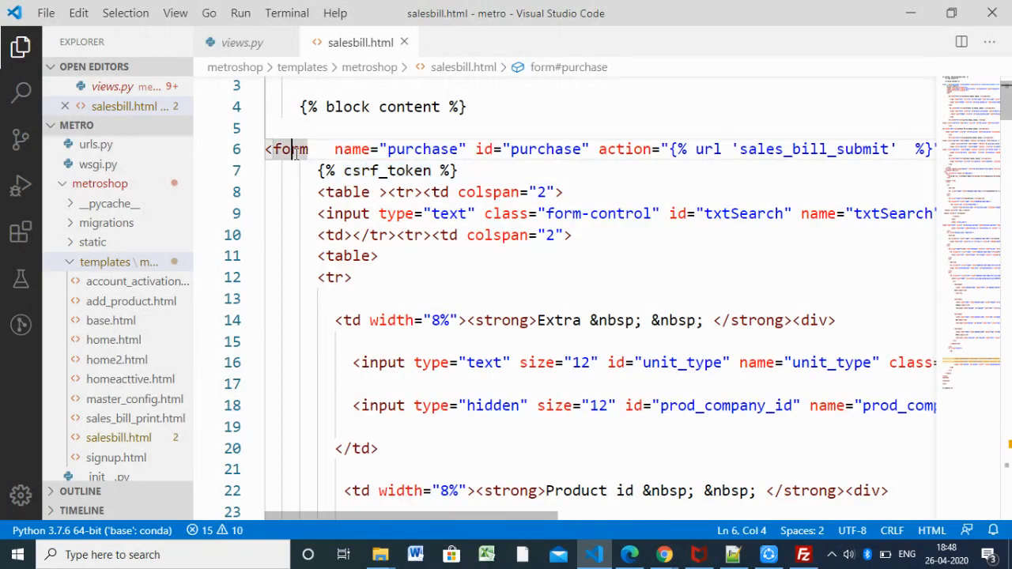
scroll(440, 194, "down", 8)
scroll(506, 271, "down", 5)
scroll(506, 271, "down", 3)
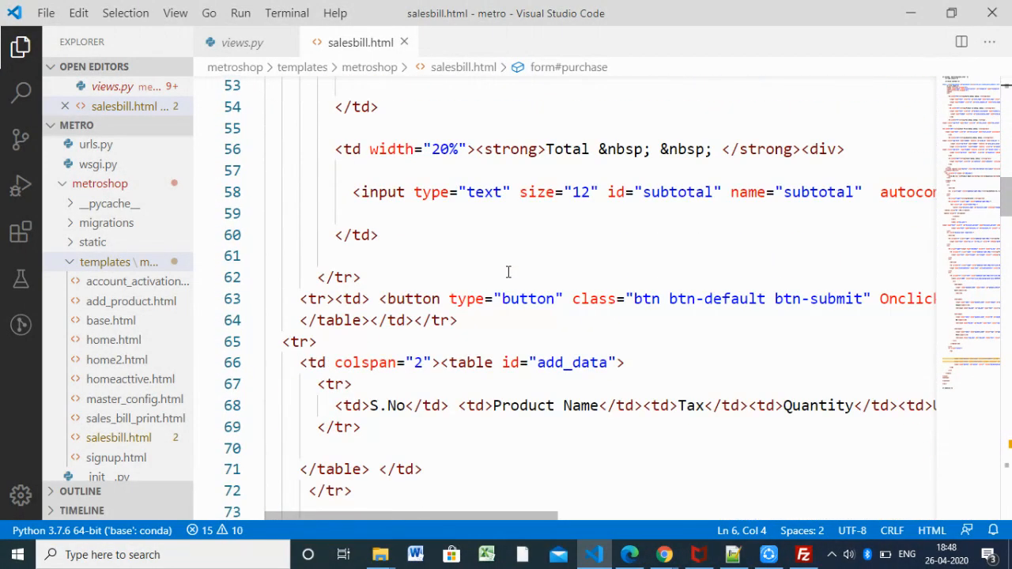
scroll(509, 272, "down", 2)
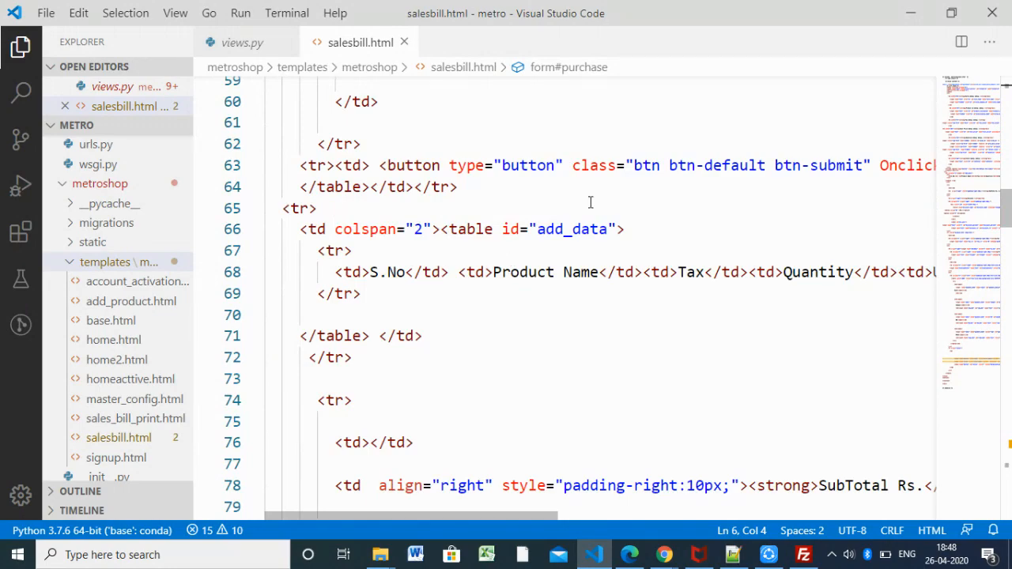
scroll(589, 236, "up", 3)
scroll(586, 236, "up", 3)
scroll(584, 235, "up", 5)
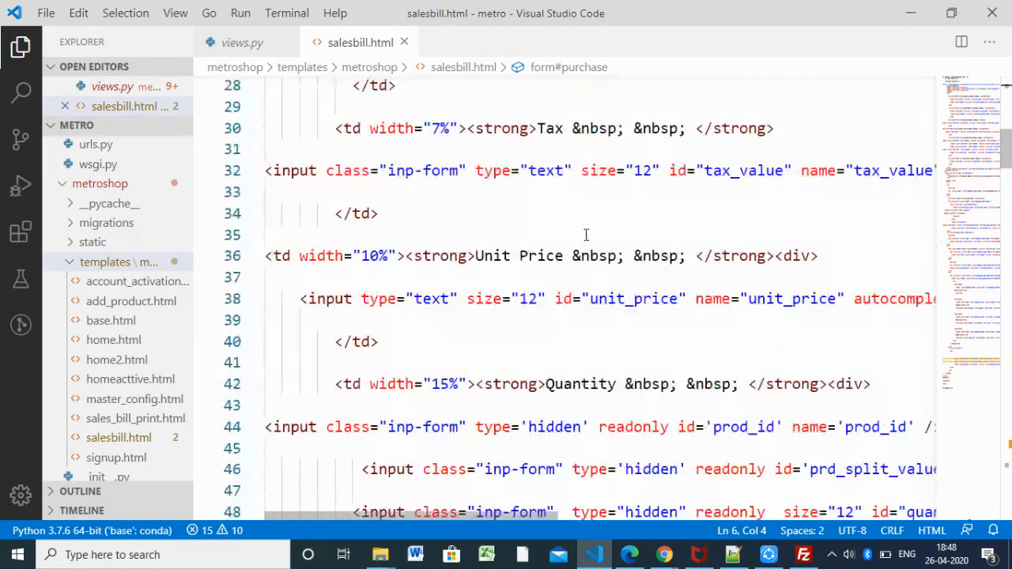
scroll(585, 234, "up", 6)
scroll(585, 234, "up", 3)
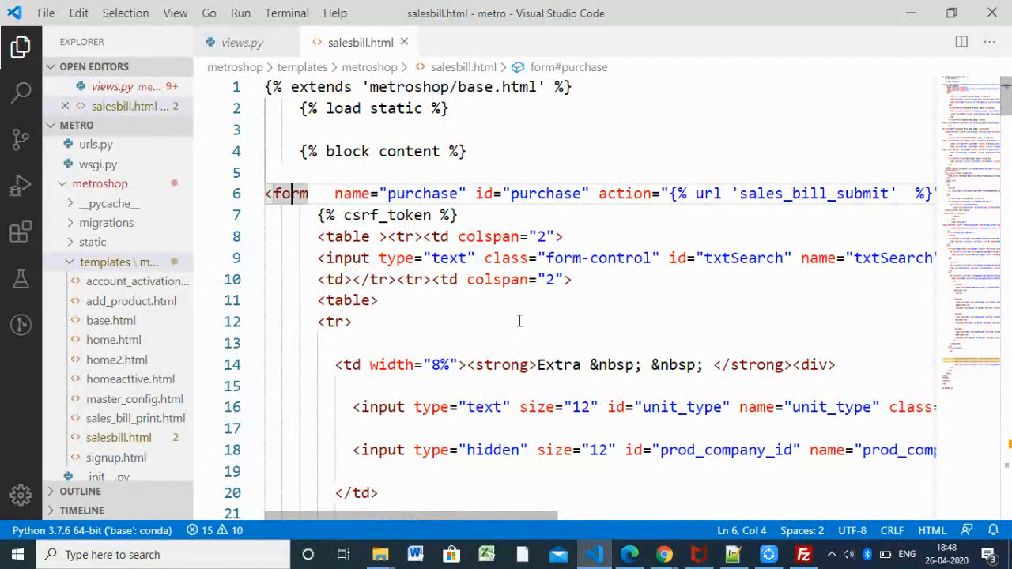
left_click_drag(500, 516, 589, 350)
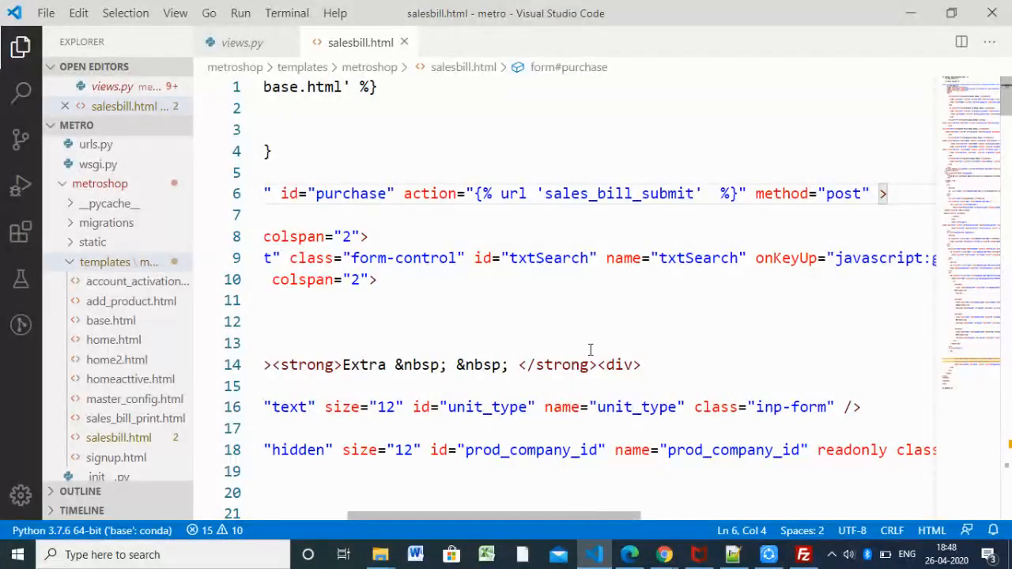
double_click(624, 193)
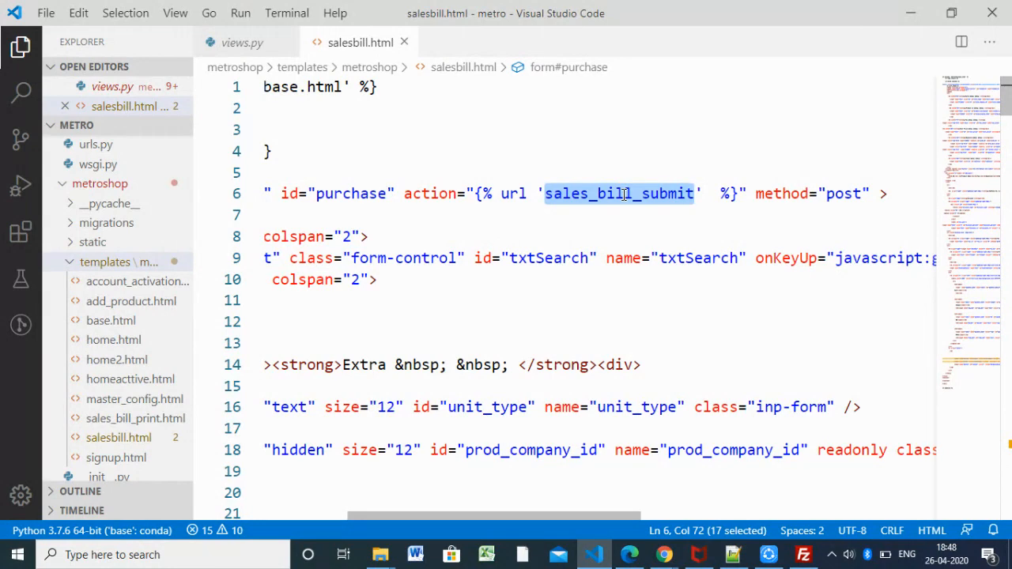
mouse_move(119, 437)
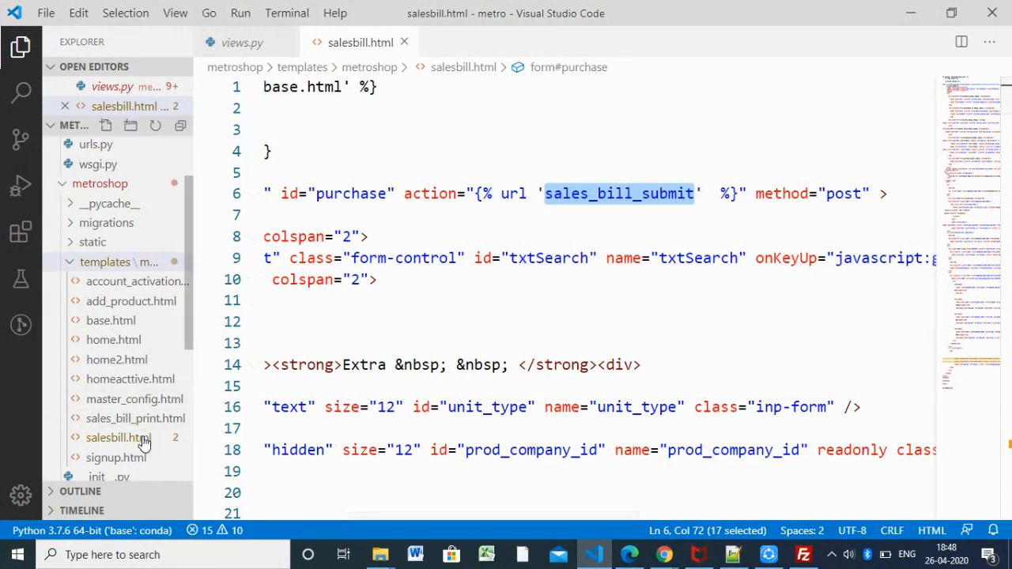
scroll(145, 431, "down", 1)
scroll(146, 415, "down", 1)
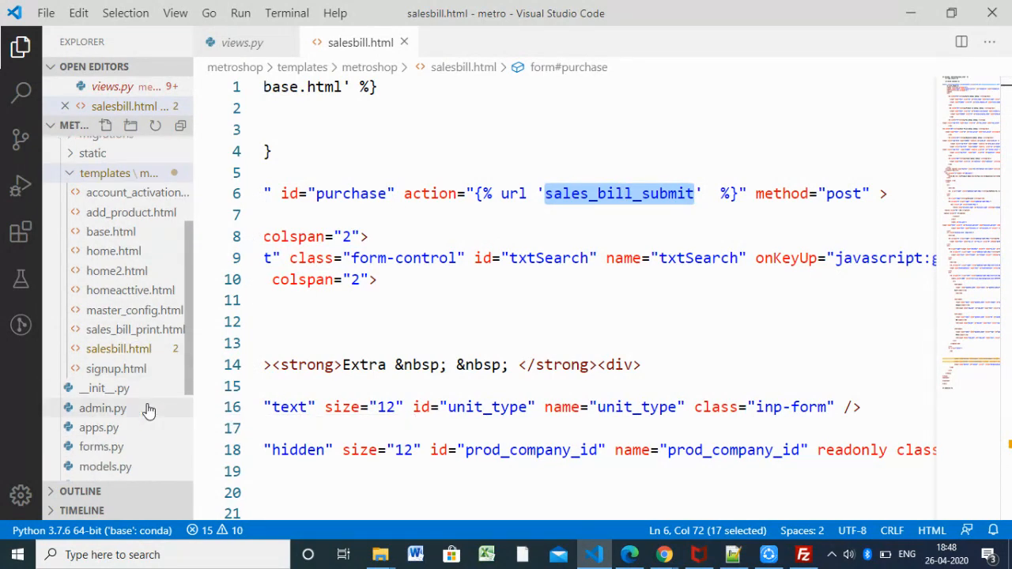
scroll(150, 408, "down", 1)
scroll(158, 411, "down", 2)
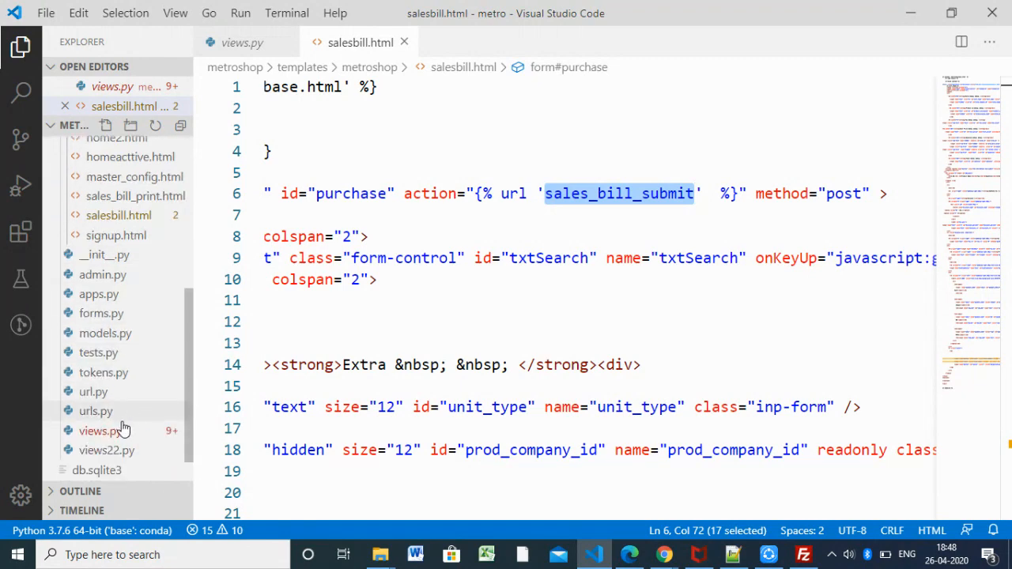
- Examine the sales_bill_submit route path and its view reference in urls.py line 18
left_click(95, 411)
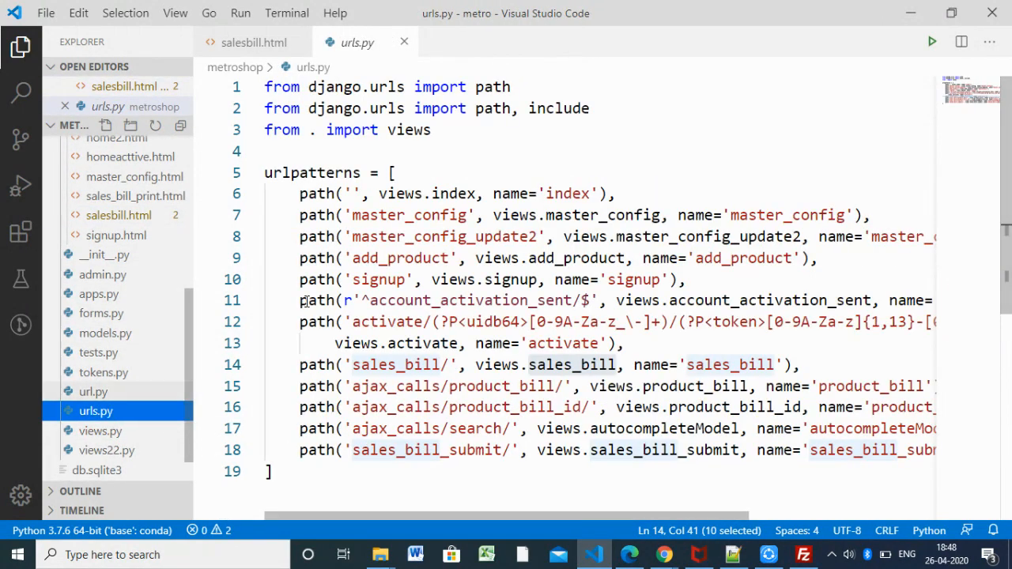
double_click(451, 451)
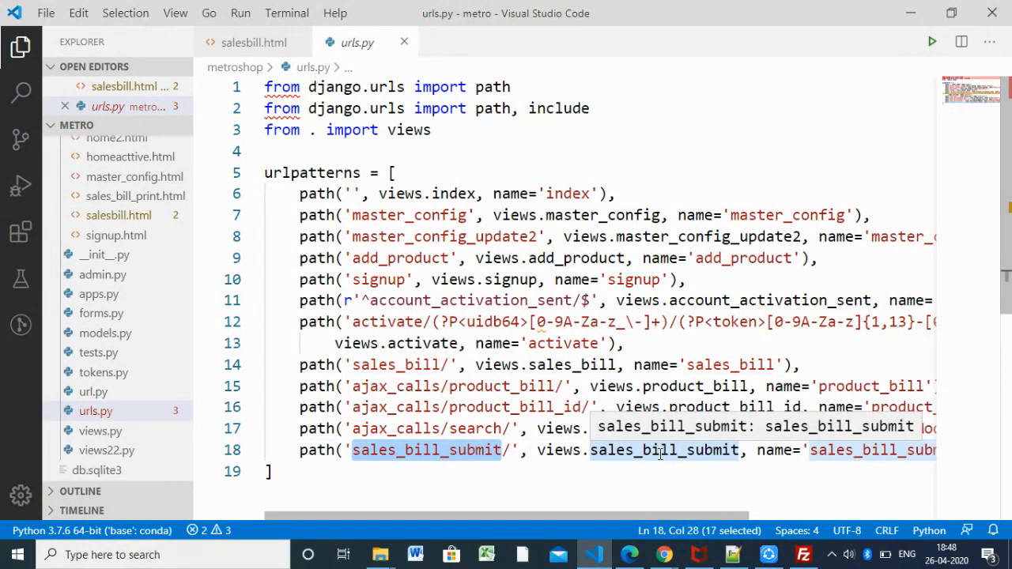
double_click(660, 450)
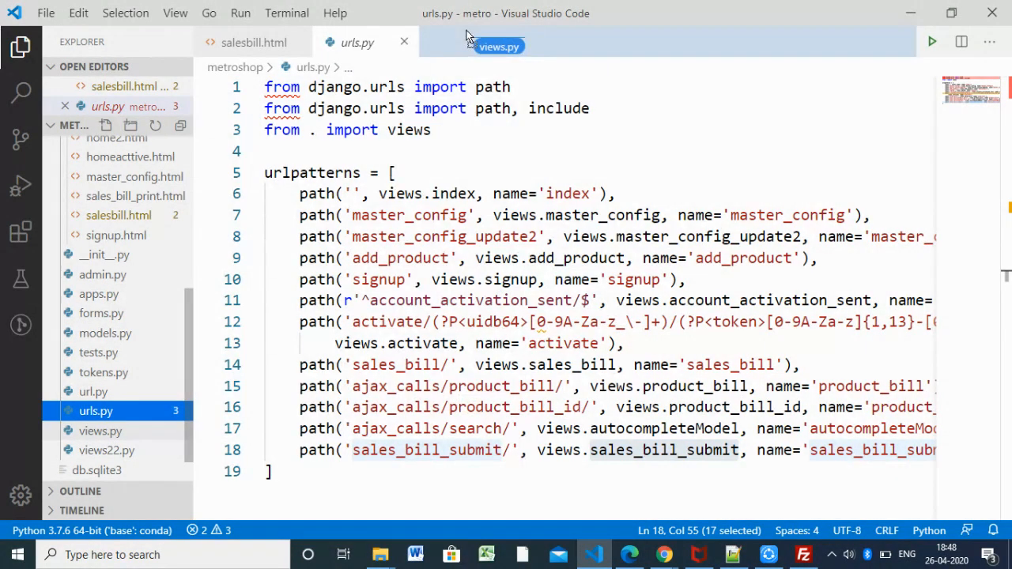
left_click_drag(111, 437, 497, 39)
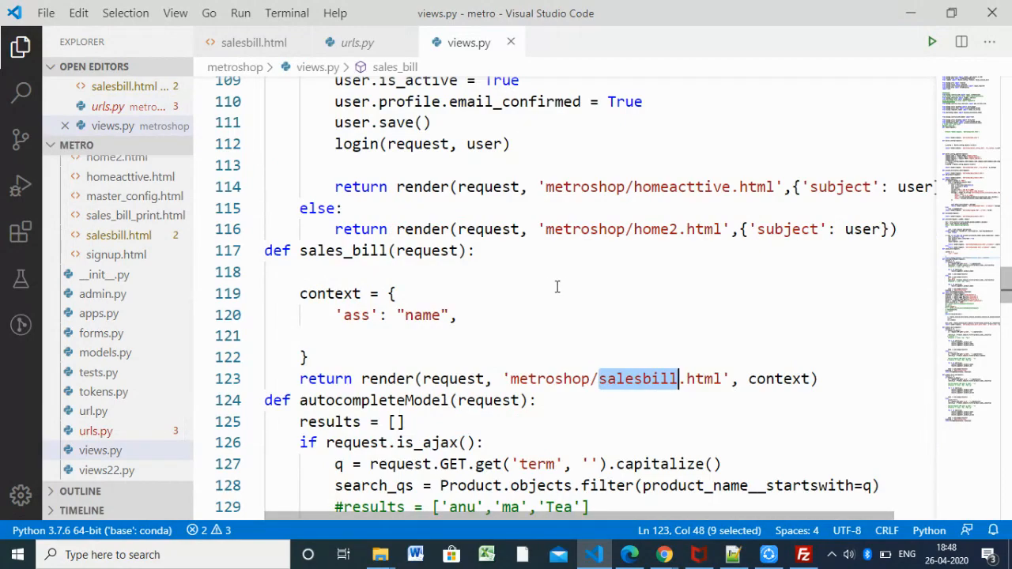
scroll(556, 287, "down", 4)
scroll(543, 310, "down", 2)
scroll(543, 310, "down", 7)
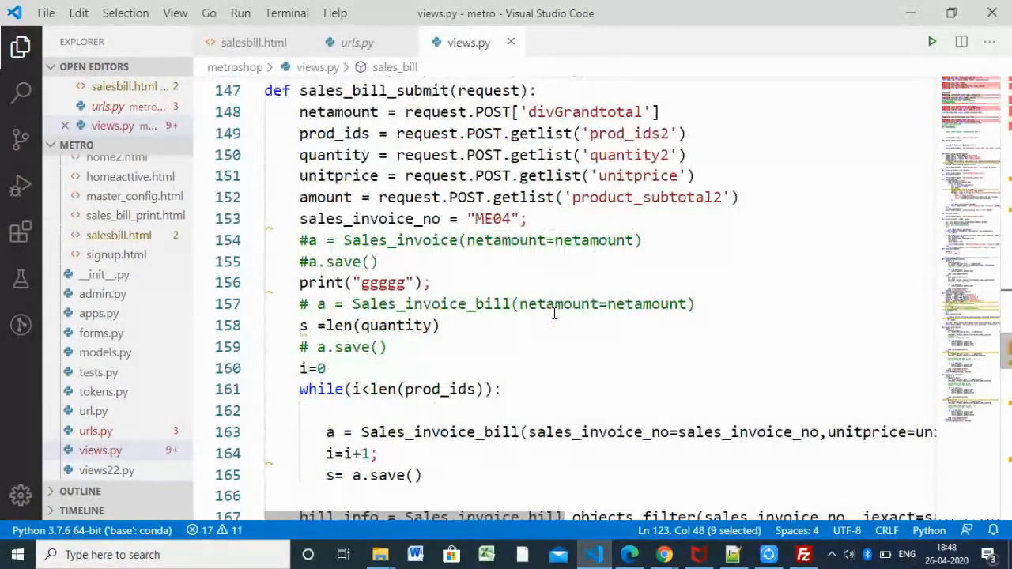
scroll(551, 312, "down", 5)
scroll(556, 314, "down", 4)
scroll(556, 315, "down", 5)
scroll(561, 315, "down", 3)
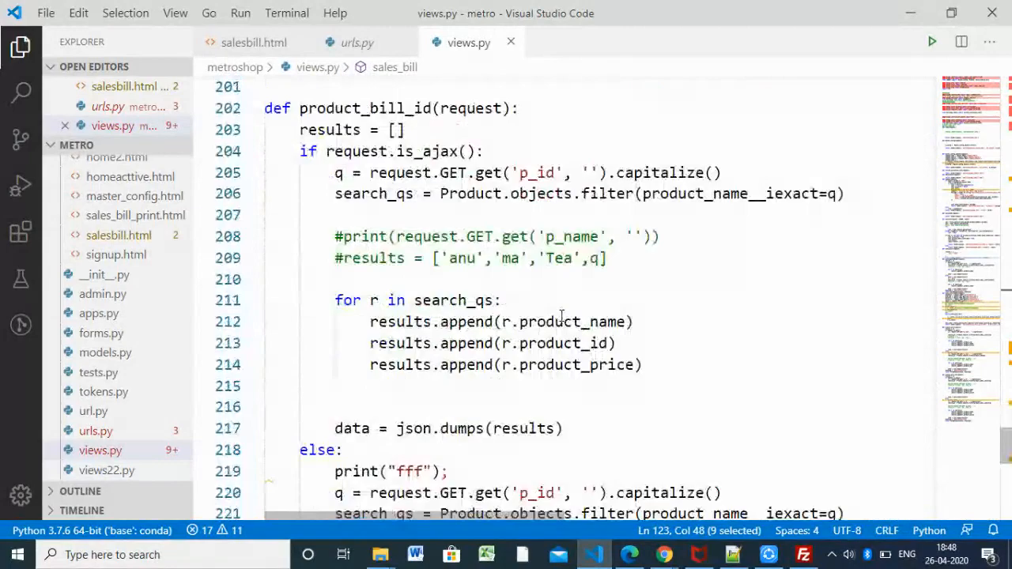
scroll(569, 312, "down", 7)
scroll(572, 317, "down", 1)
scroll(573, 316, "up", 5)
scroll(573, 317, "up", 4)
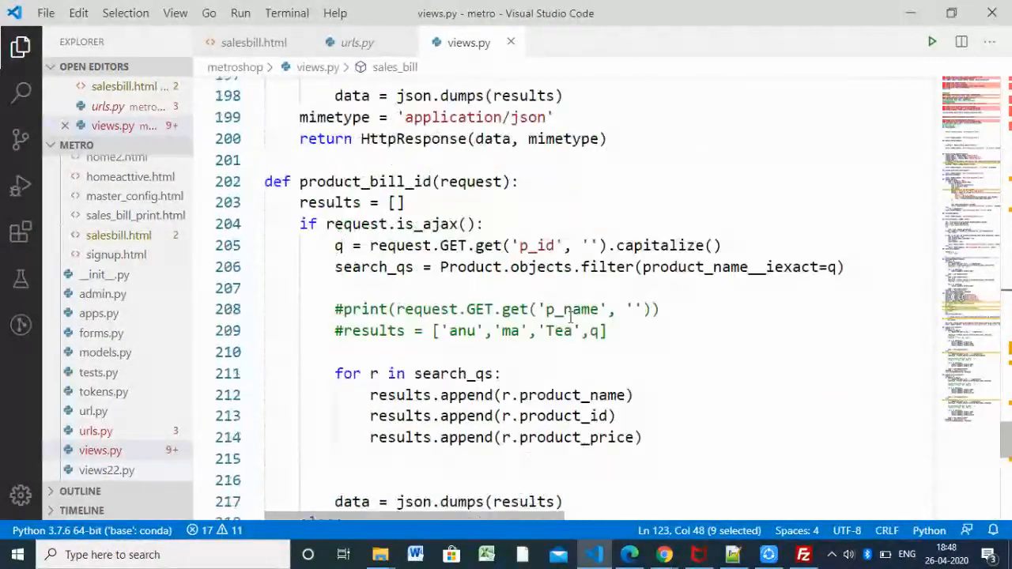
scroll(571, 317, "up", 2)
scroll(571, 318, "up", 3)
scroll(571, 318, "up", 6)
scroll(570, 318, "up", 2)
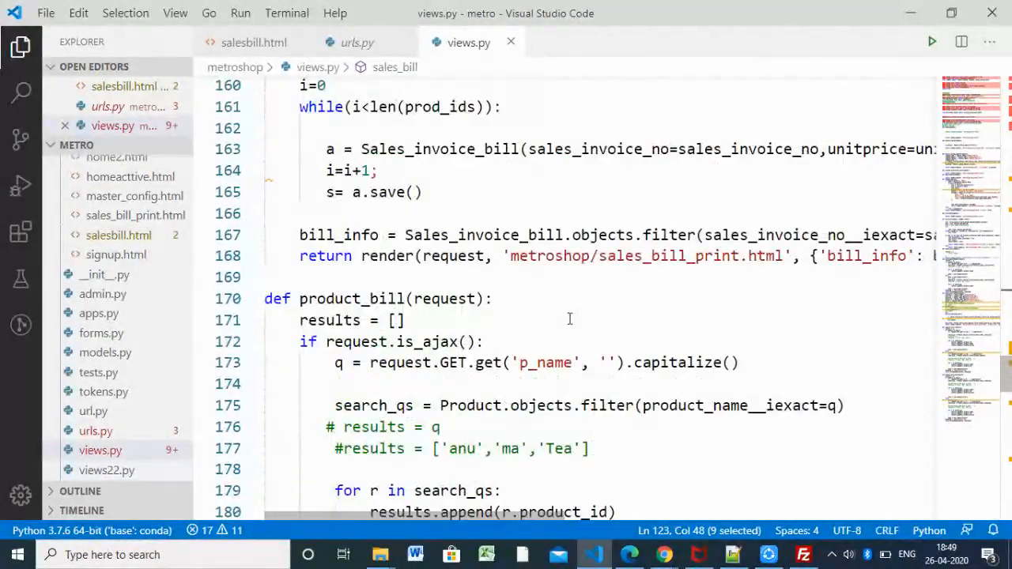
scroll(569, 318, "up", 4)
scroll(568, 318, "up", 3)
scroll(569, 318, "down", 1)
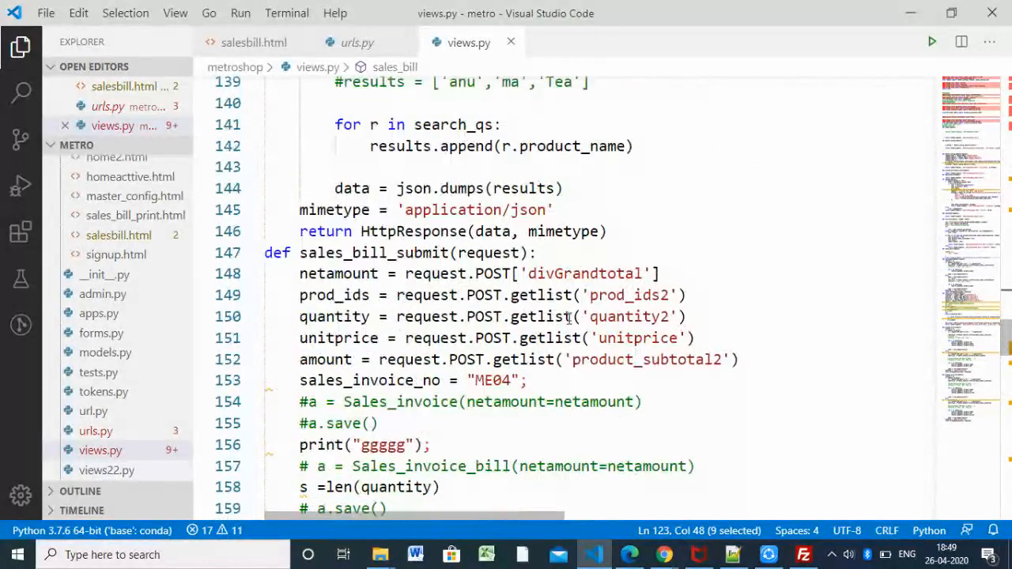
double_click(399, 251)
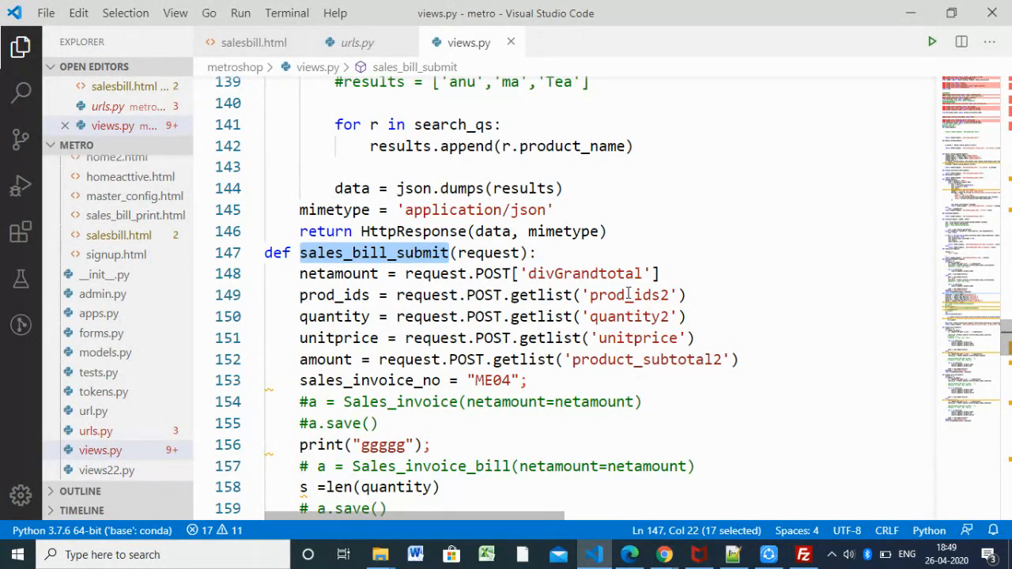
scroll(623, 300, "down", 2)
scroll(624, 301, "down", 1)
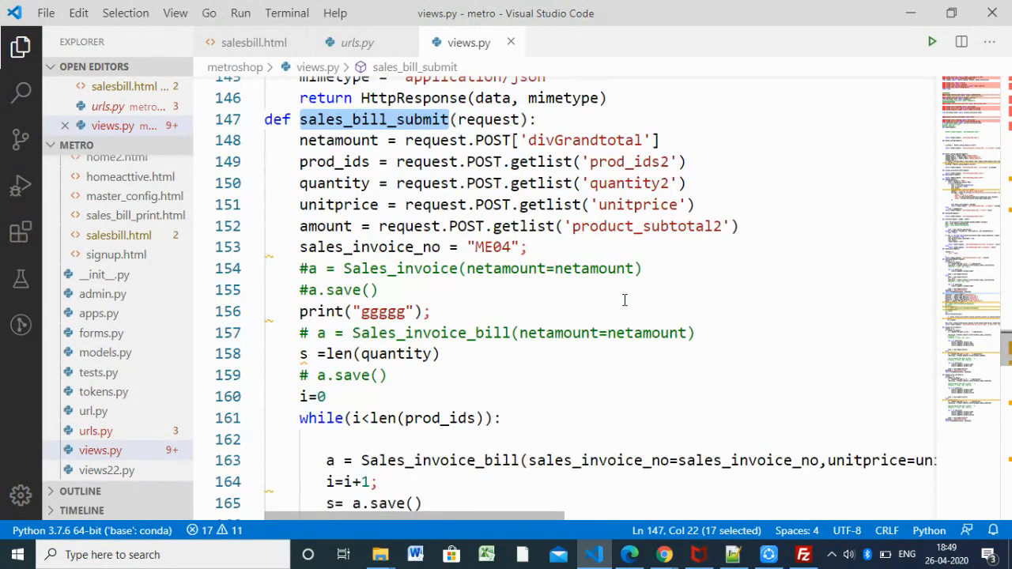
scroll(623, 300, "down", 1)
scroll(620, 301, "down", 1)
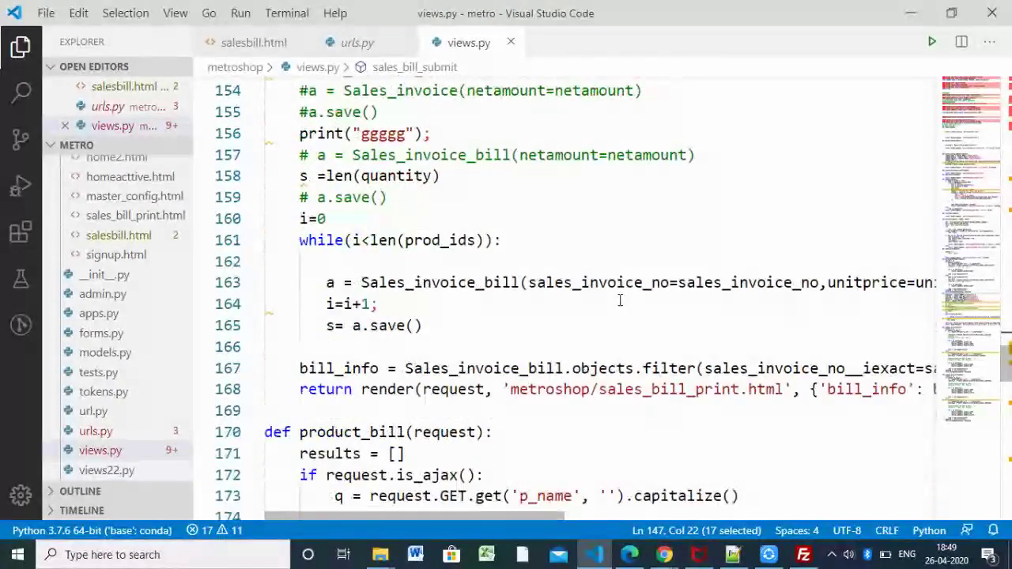
double_click(433, 285)
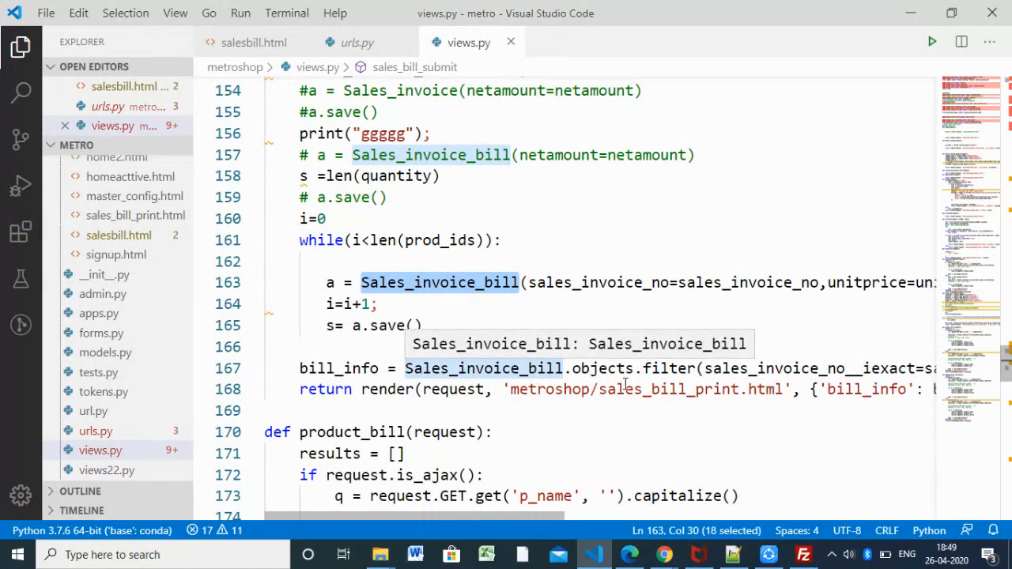
double_click(668, 389)
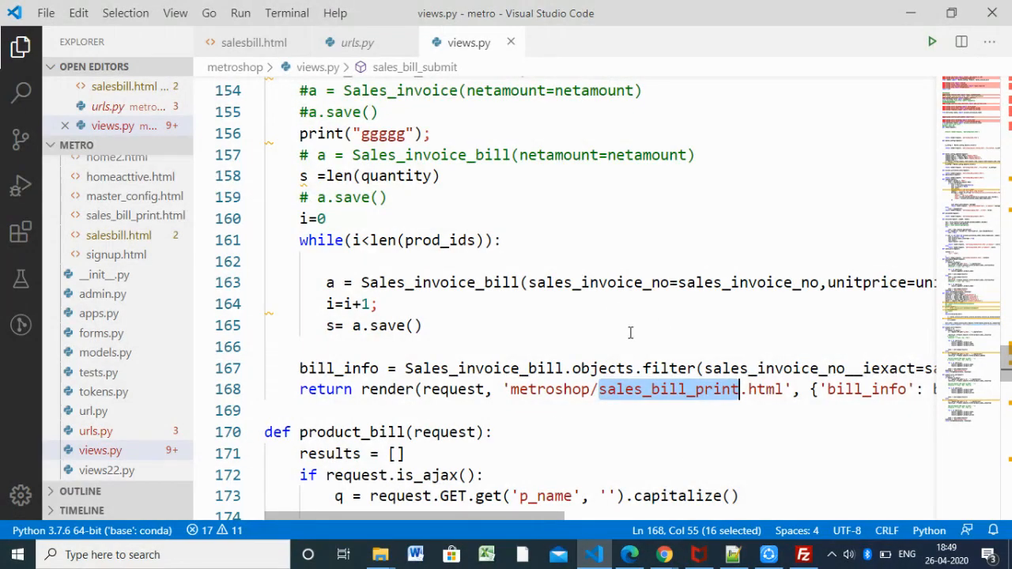
double_click(457, 284)
mouse_move(440, 283)
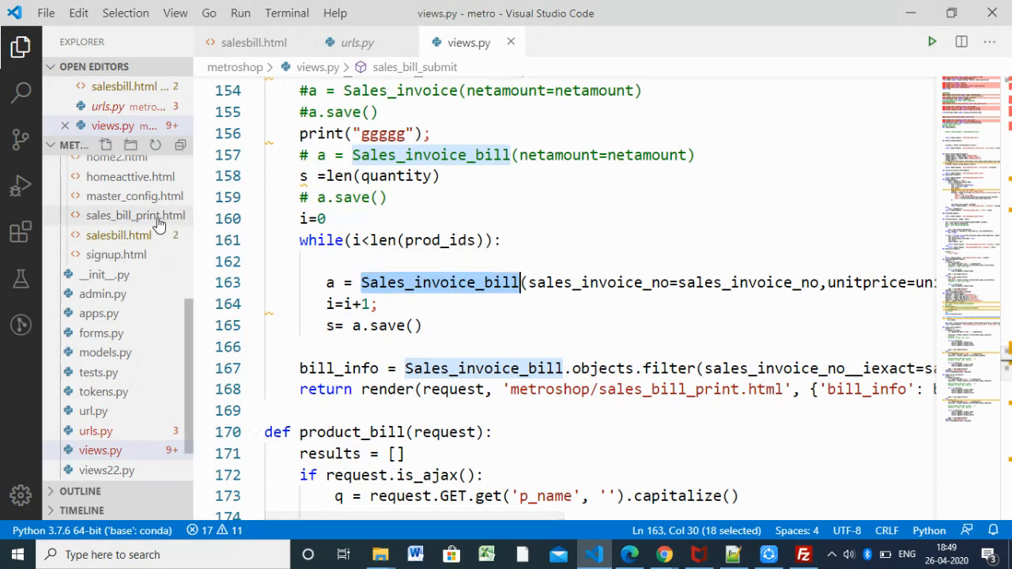
- Review the Sales_invoice_bill model's sales_invoice_no CharField and sales_invoice_date DateTimeField in models.py
left_click_drag(109, 353, 612, 42)
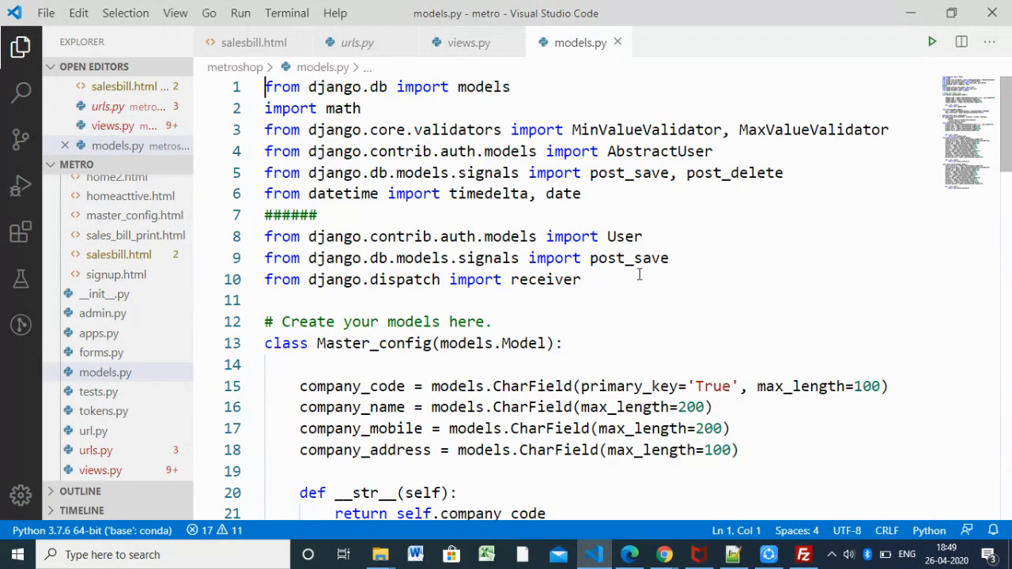
scroll(640, 278, "down", 4)
scroll(641, 276, "down", 3)
scroll(641, 278, "down", 3)
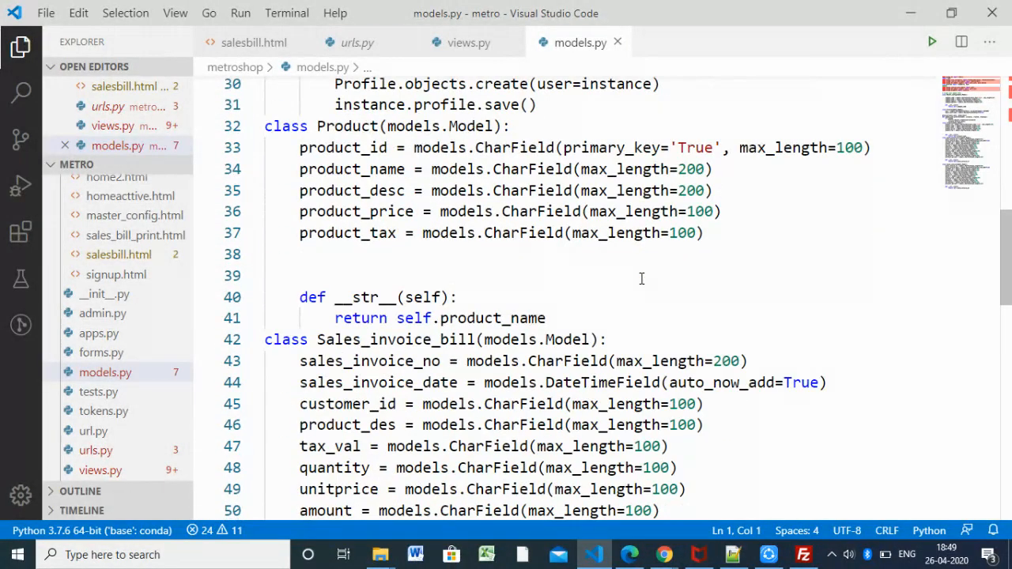
scroll(609, 275, "down", 1)
double_click(416, 251)
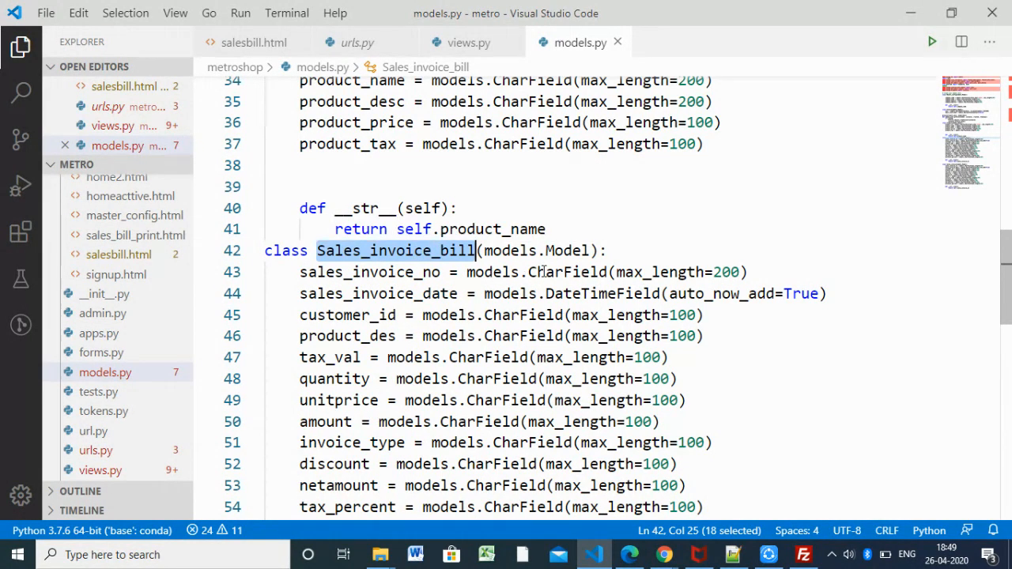
double_click(386, 272)
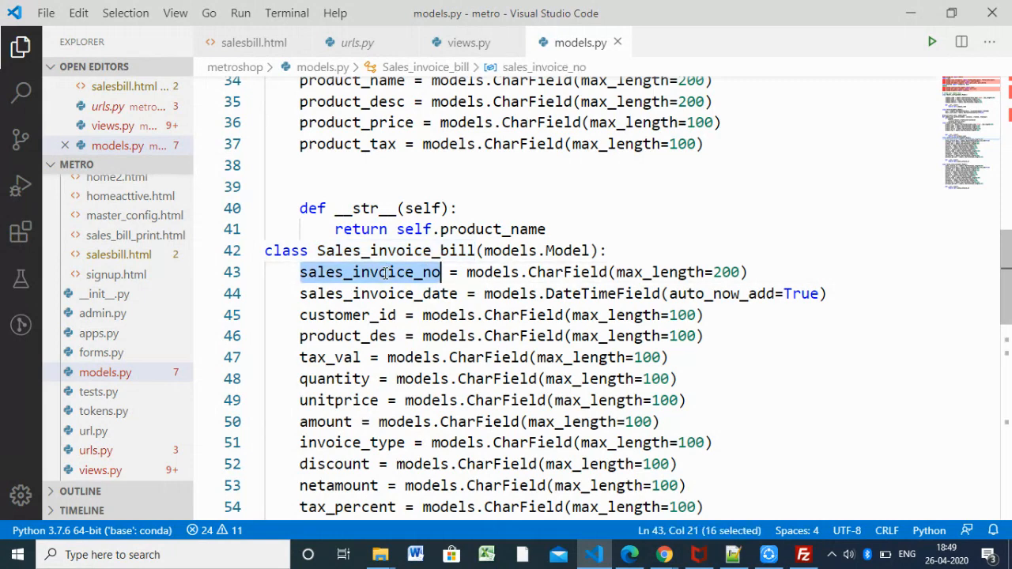
left_click(386, 294)
double_click(385, 293)
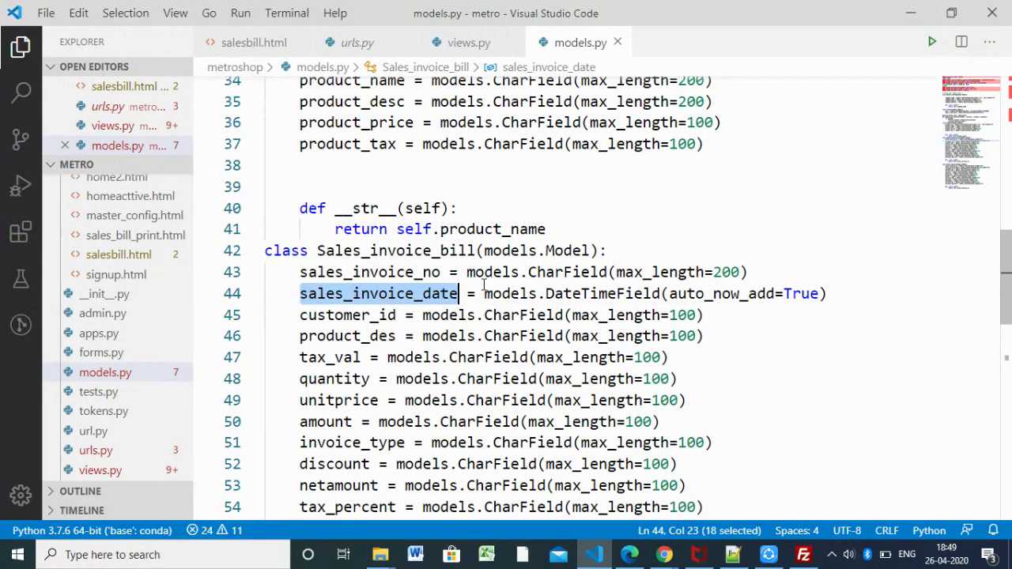
double_click(566, 273)
double_click(581, 294)
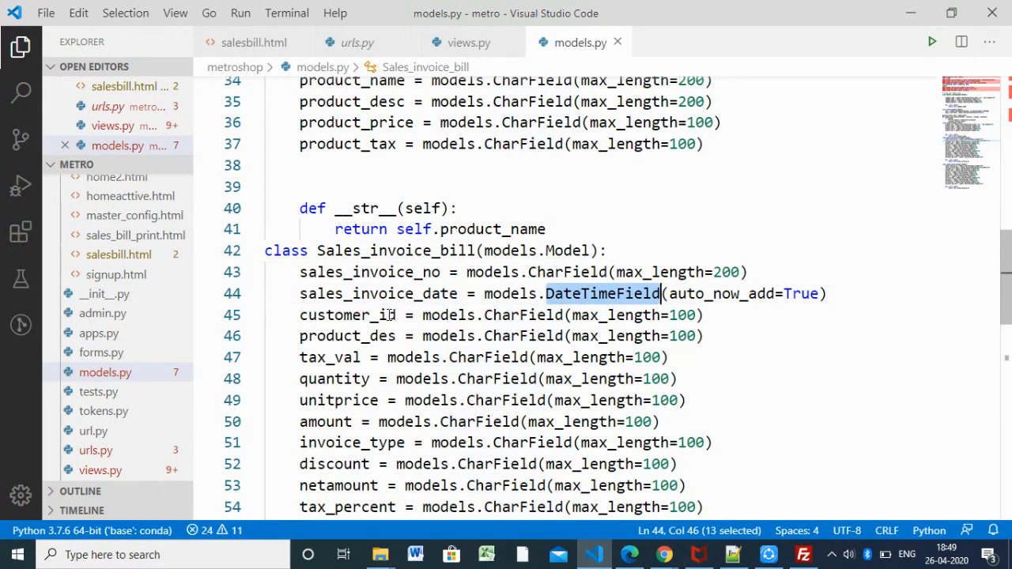
- Review the customer_id, product_des, tax_val, quantity, unitprice and amount fields, then return to views.py
double_click(371, 316)
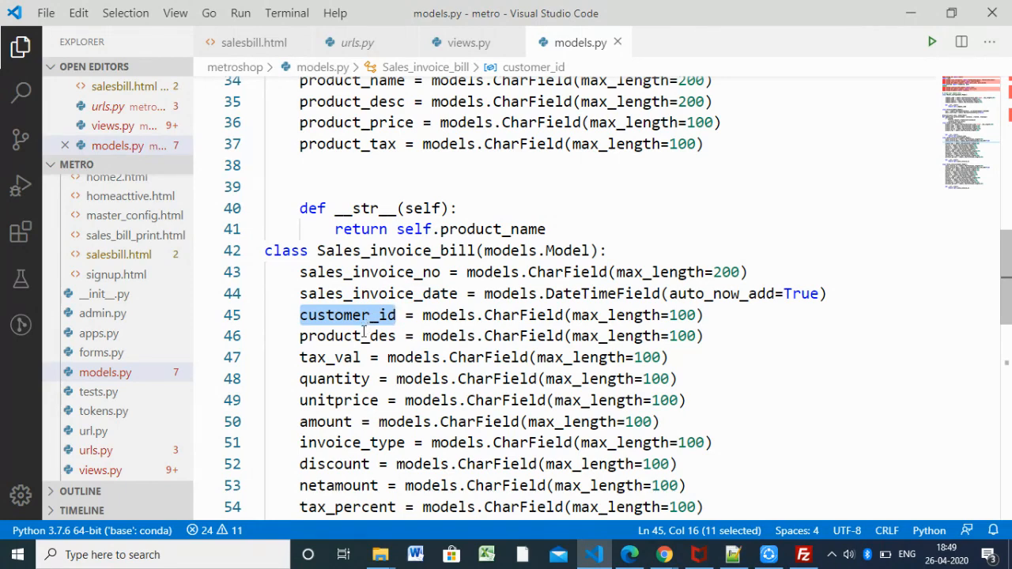
double_click(362, 336)
double_click(340, 357)
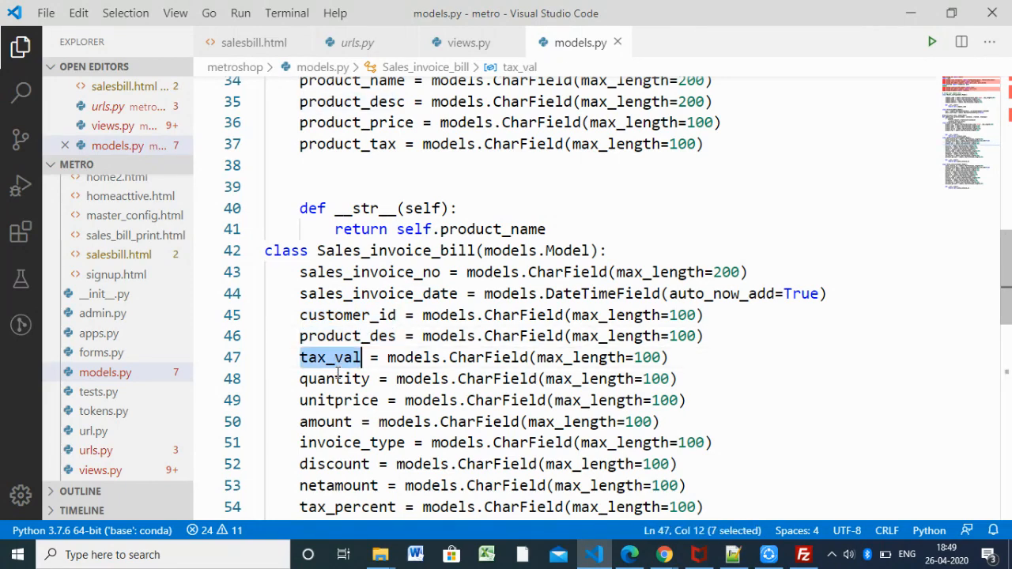
left_click(336, 379)
double_click(336, 378)
double_click(346, 400)
double_click(324, 421)
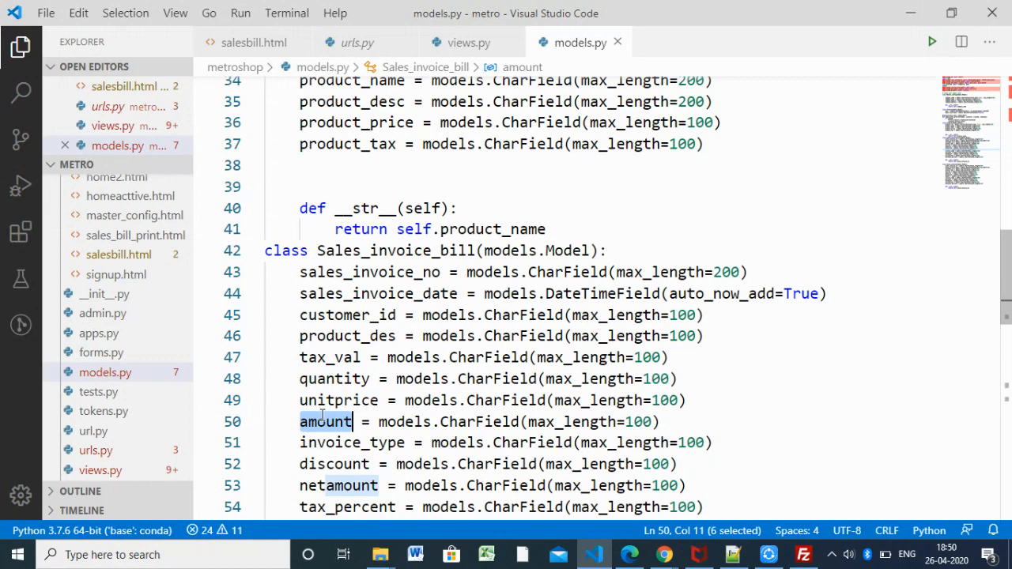
scroll(552, 393, "down", 2)
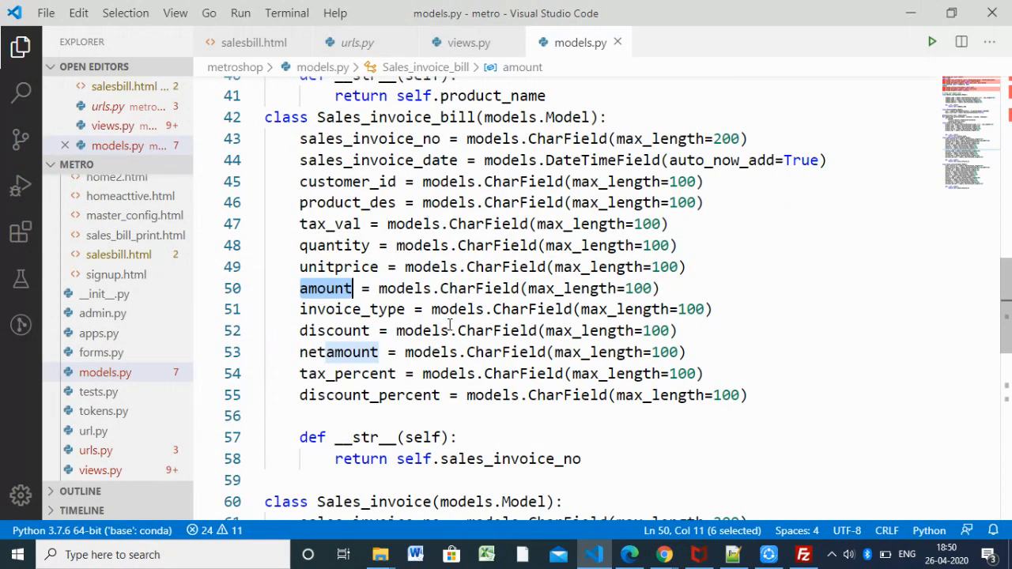
scroll(450, 325, "up", 1)
scroll(491, 167, "down", 2)
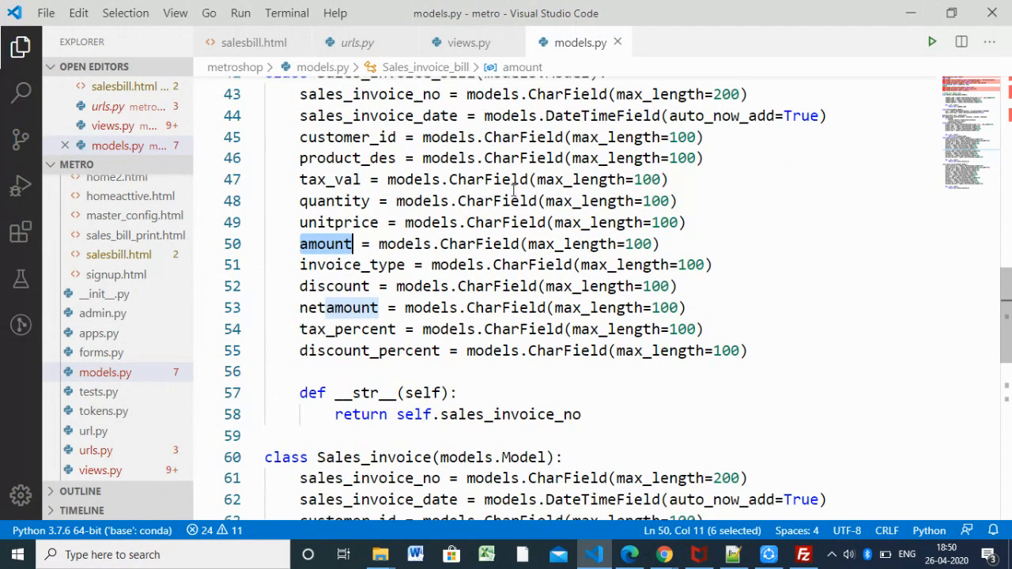
scroll(514, 189, "up", 2)
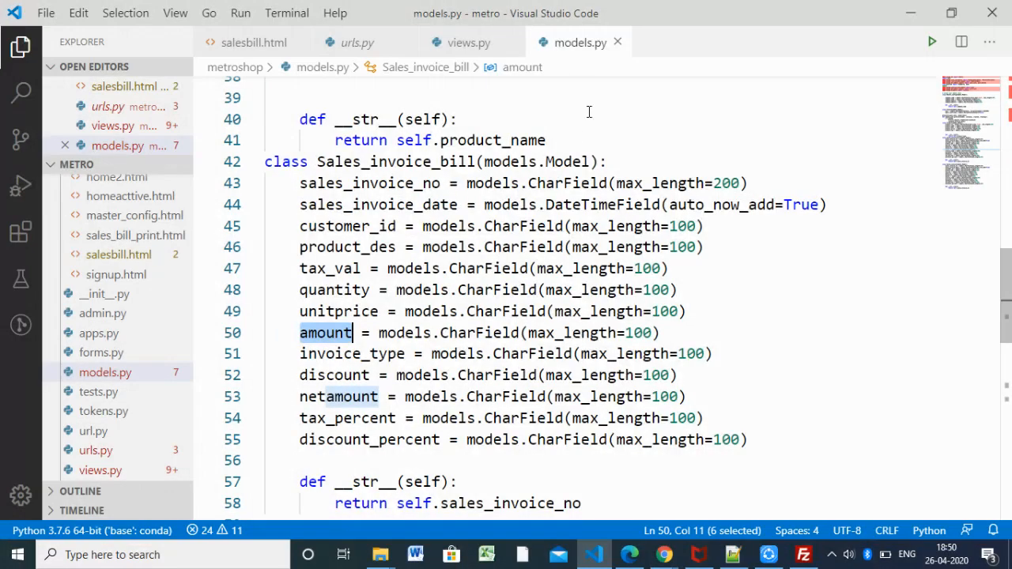
left_click(462, 48)
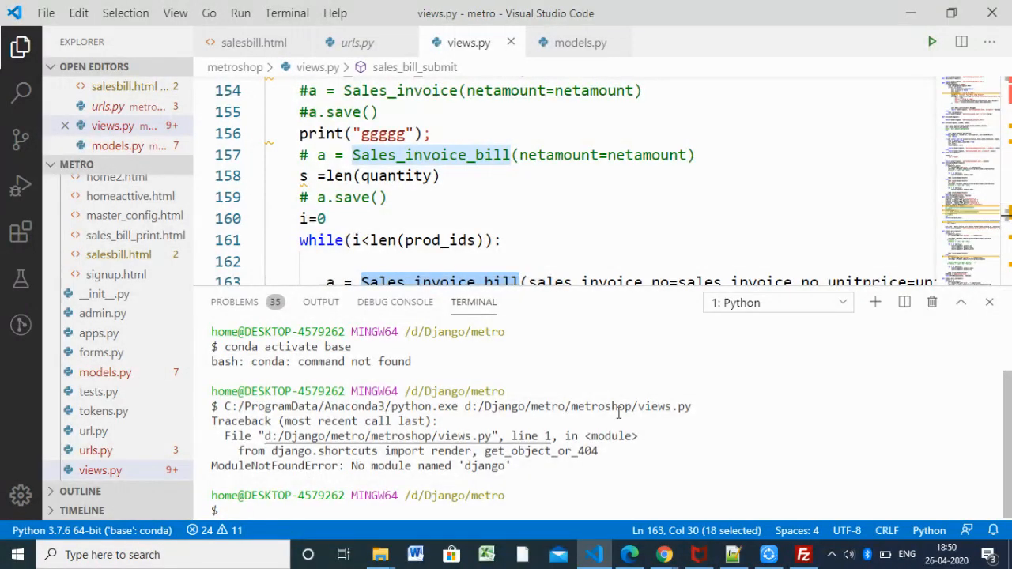
- Run 'python manage.py runserver' in the terminal and select the 127.0.0.1:8000 address
left_click(332, 505)
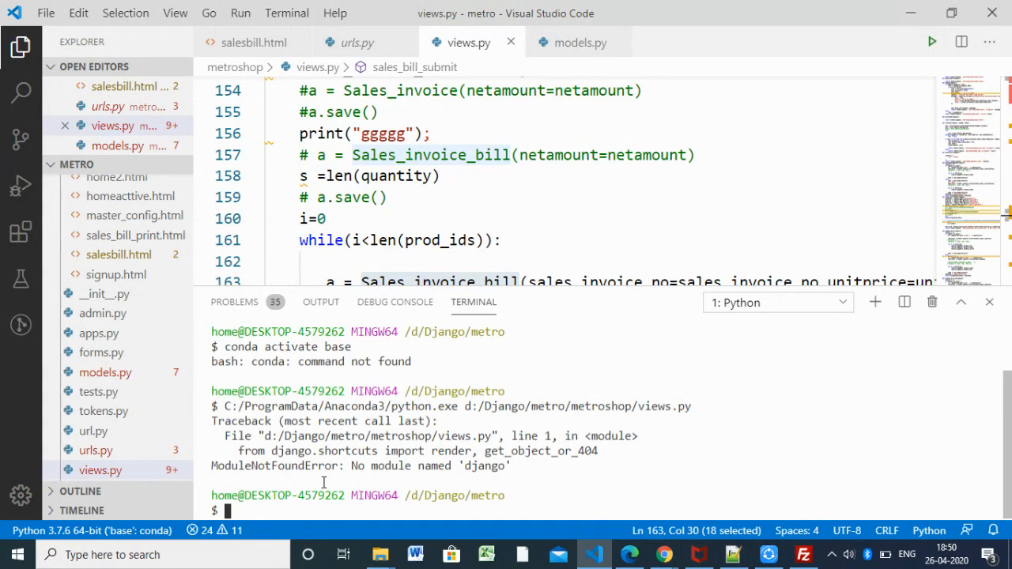
type("pyth")
type("on manag")
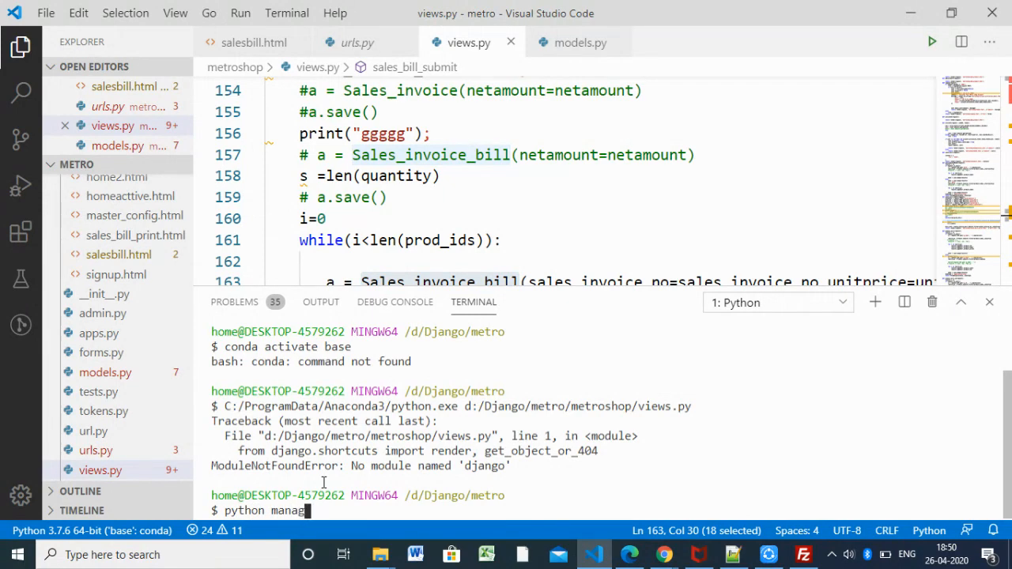
type("e.")
type("py ")
type("rund")
key("BackSpace")
type("ser")
type("ver")
key("Return")
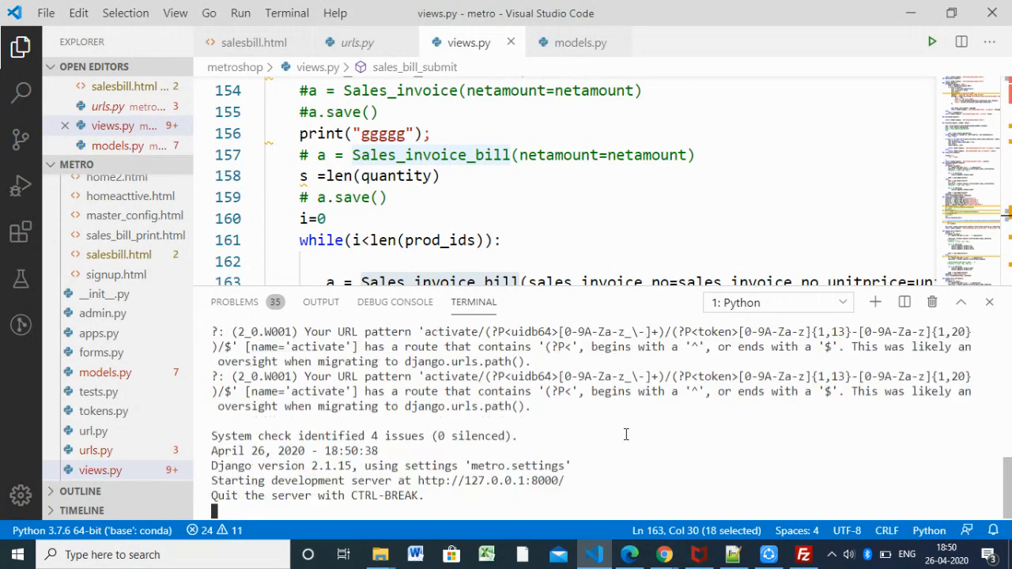
left_click_drag(565, 480, 419, 480)
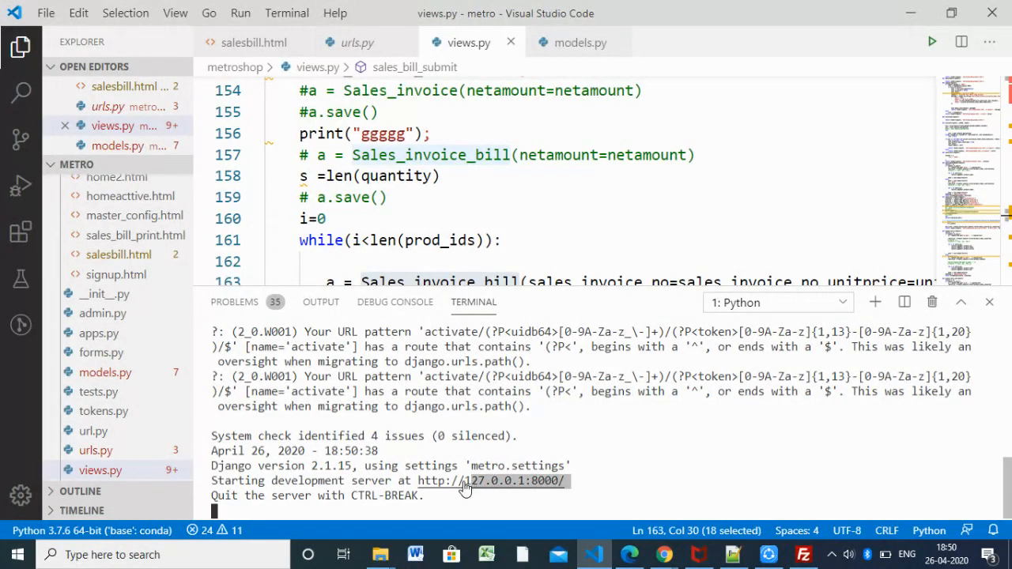
- Load 127.0.0.1:8000/sales_bill in Chrome, retrying with a trailing slash after a 404
left_click(663, 557)
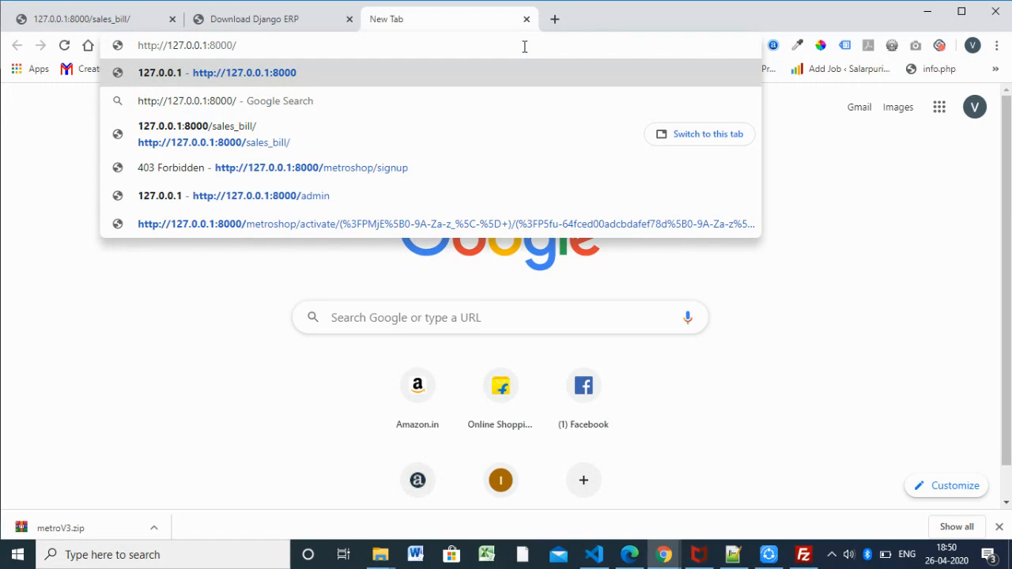
type("/s")
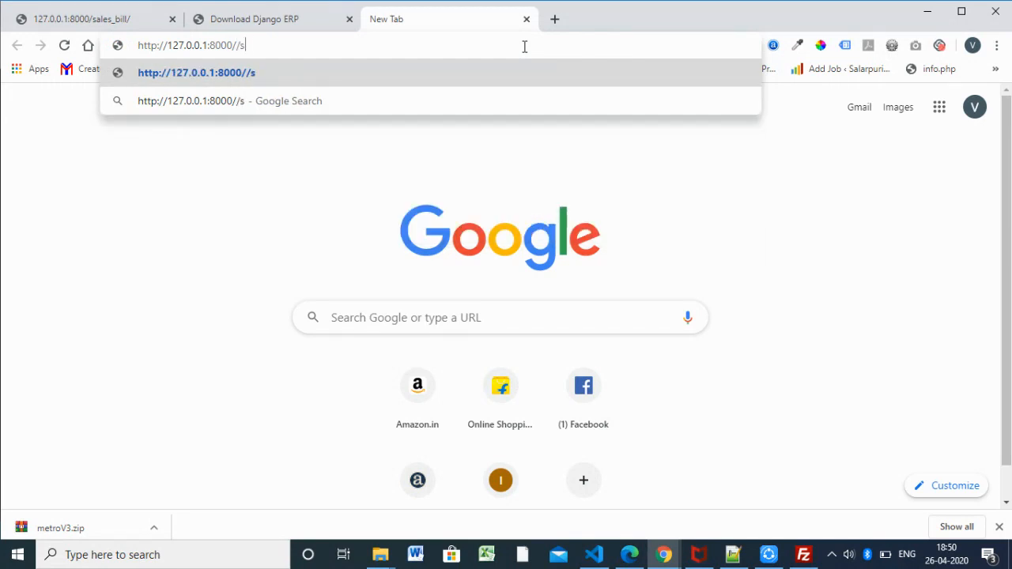
type("ales")
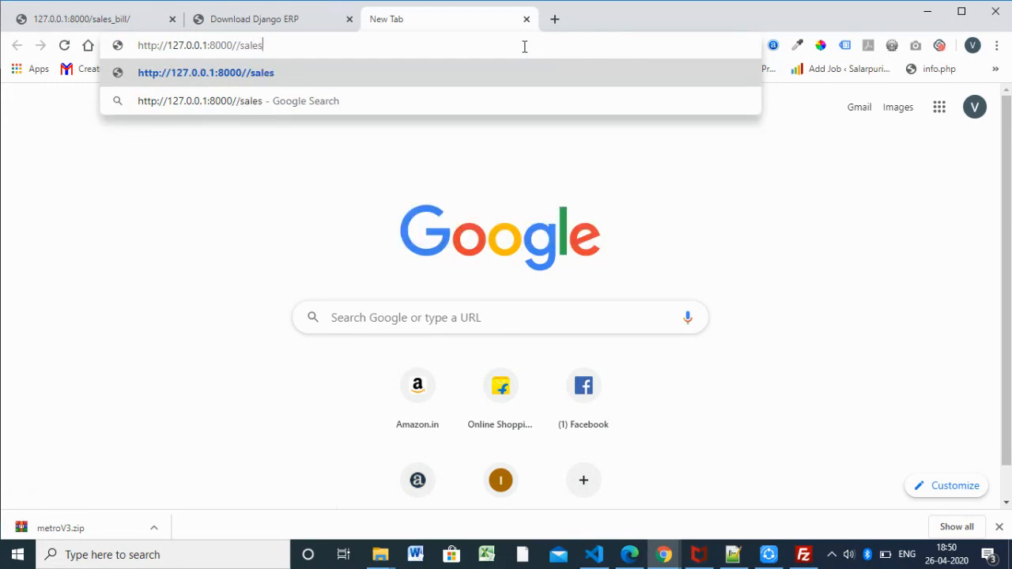
type("_bill")
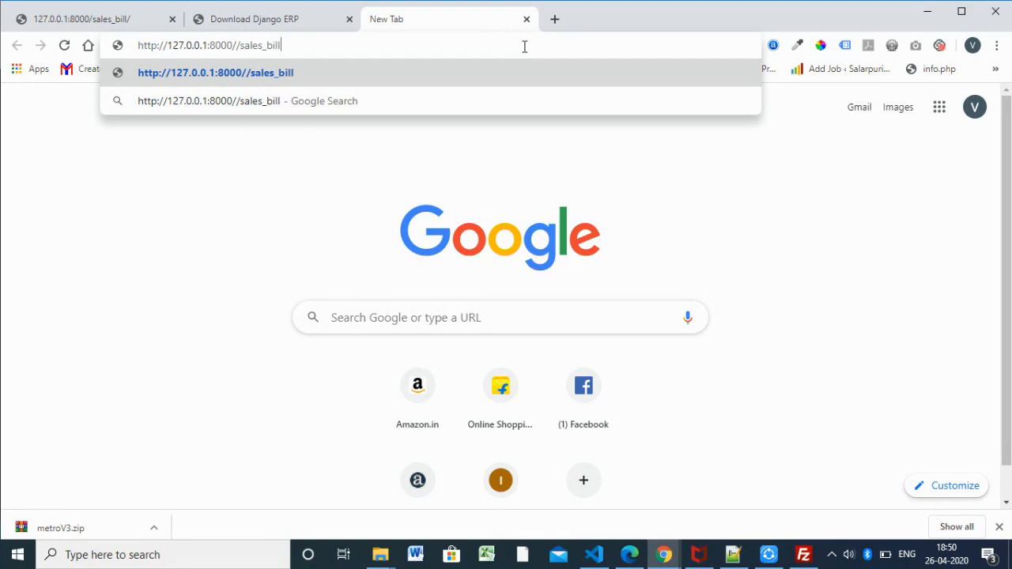
key("Return")
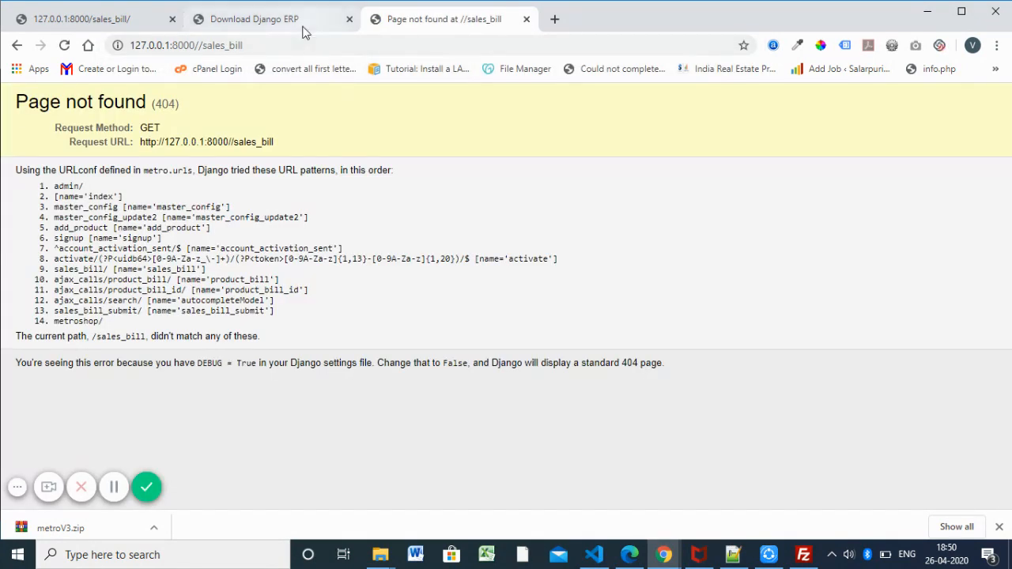
left_click(284, 45)
left_click(336, 45)
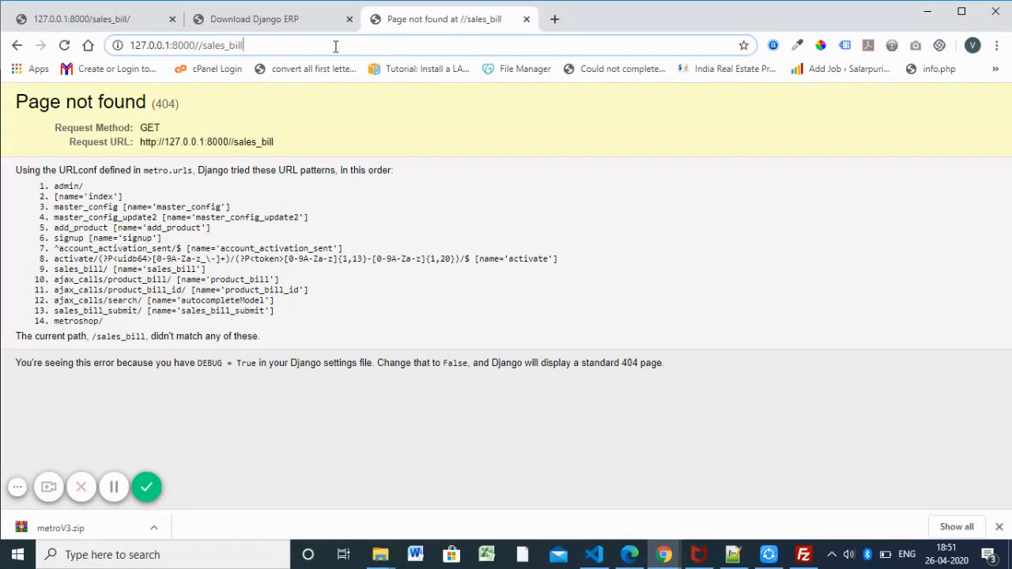
type("/")
key("Return")
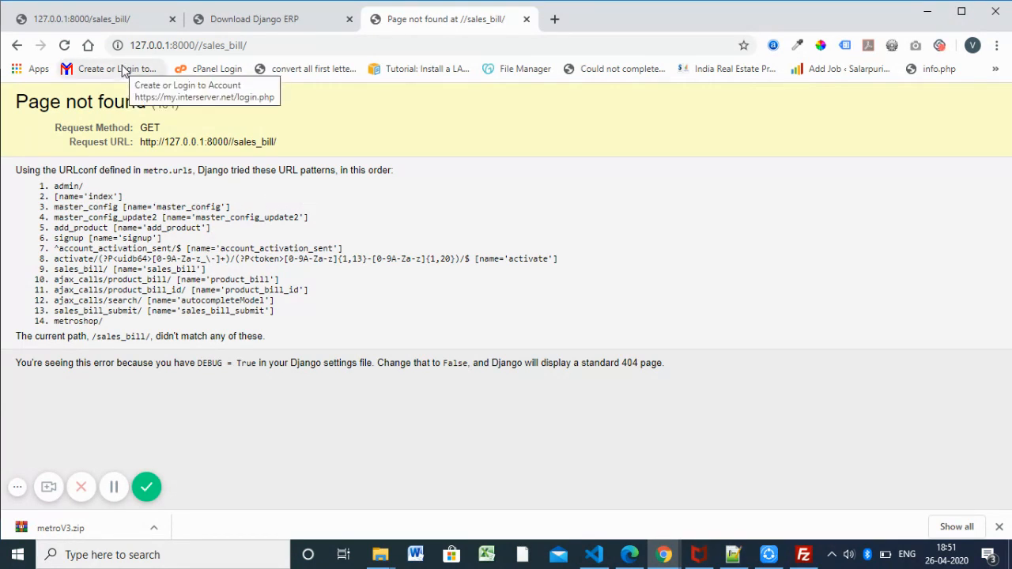
- Remove the duplicate slash to load the Metro ERP sales bill form, then return to the editor
double_click(202, 45)
key("Left")
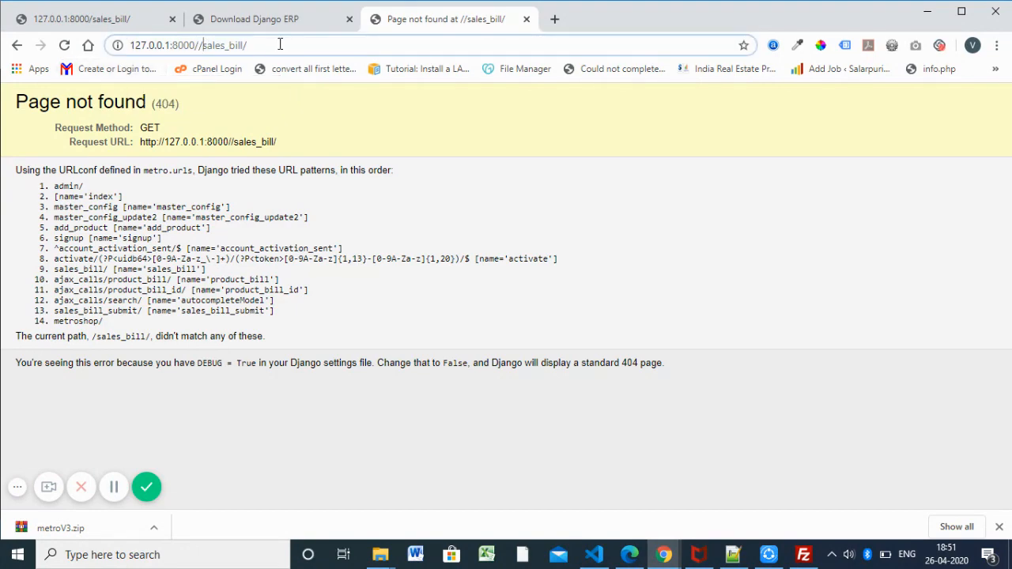
key("BackSpace")
key("Return")
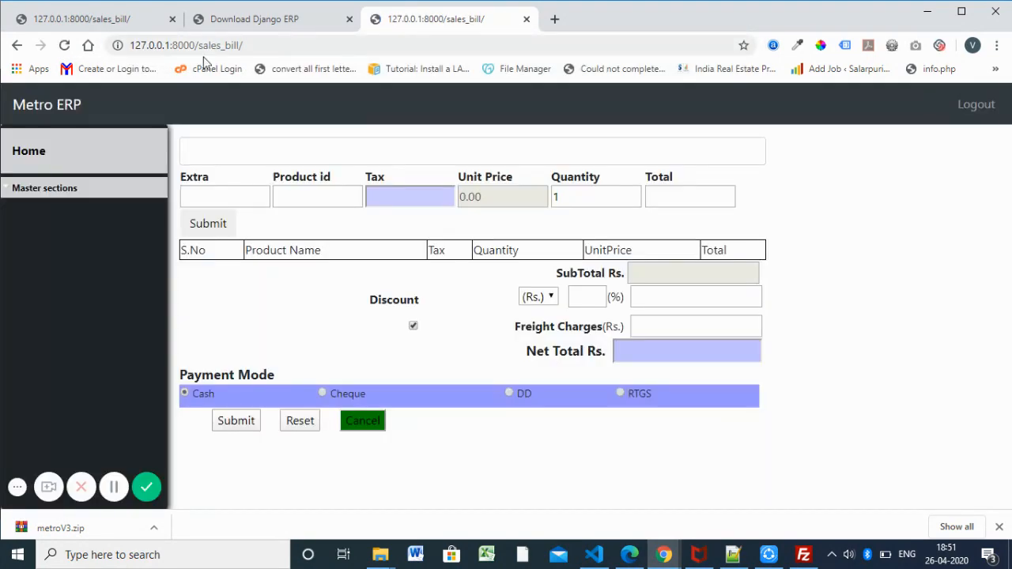
left_click(349, 146)
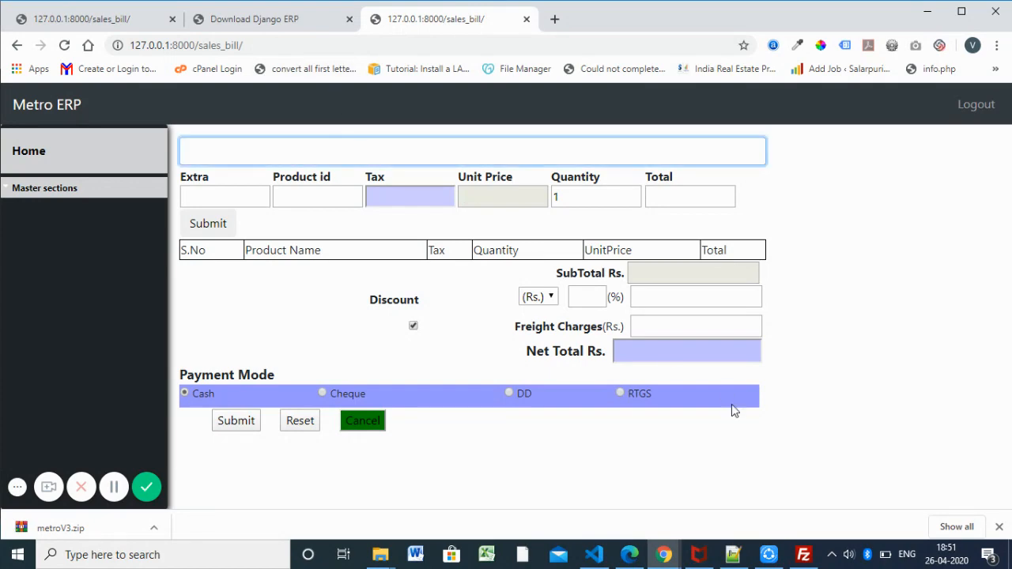
left_click(594, 555)
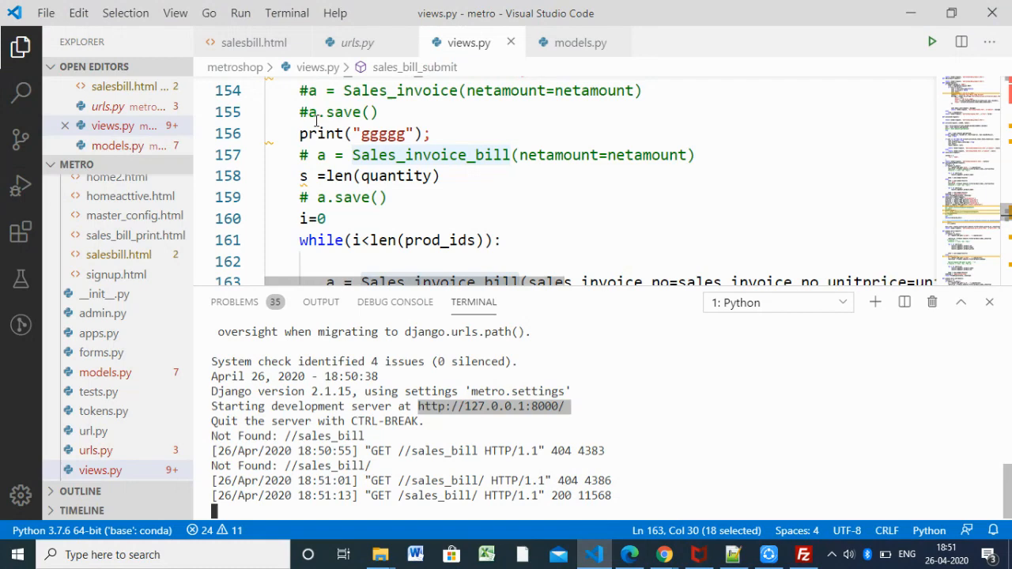
- Review the salesbill.html form markup and head back to the browser windows
left_click(253, 43)
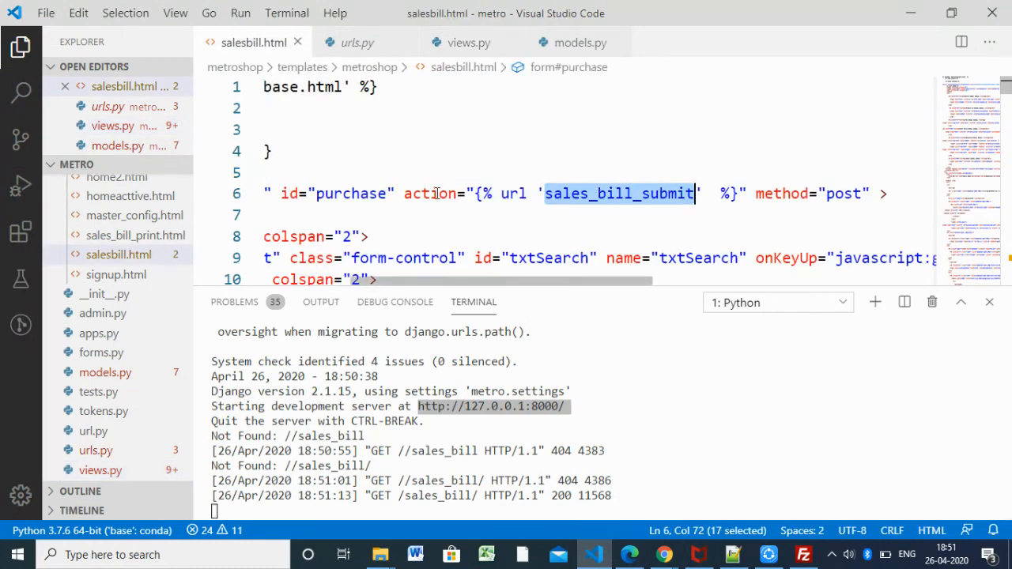
scroll(450, 202, "left", 5)
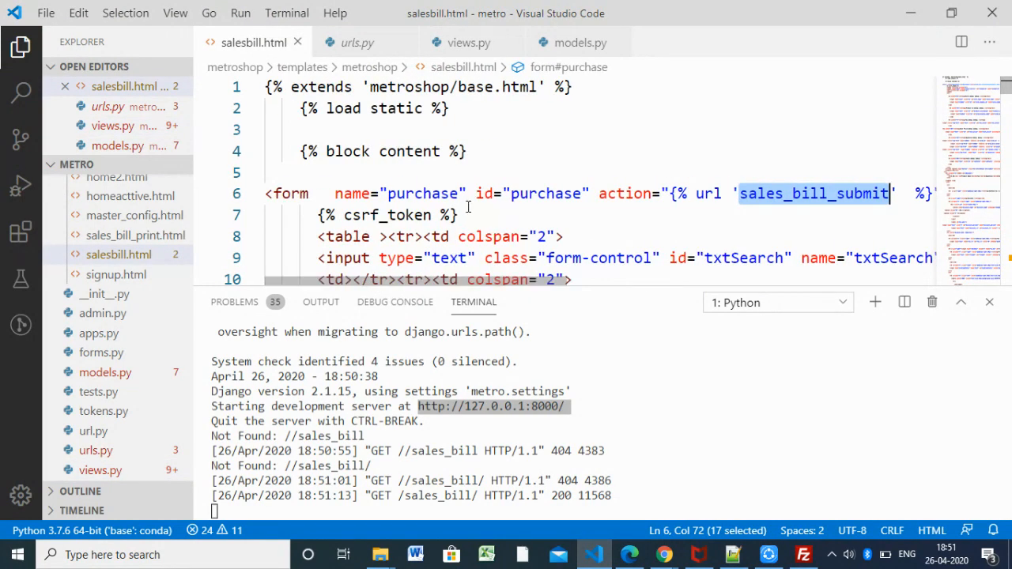
scroll(468, 207, "down", 1)
scroll(474, 209, "down", 2)
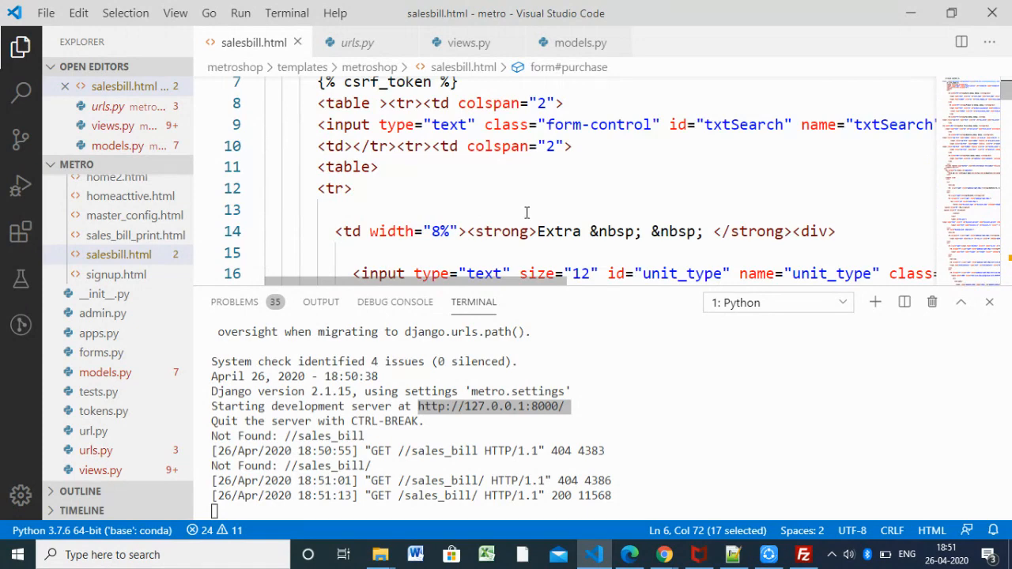
scroll(526, 212, "down", 4)
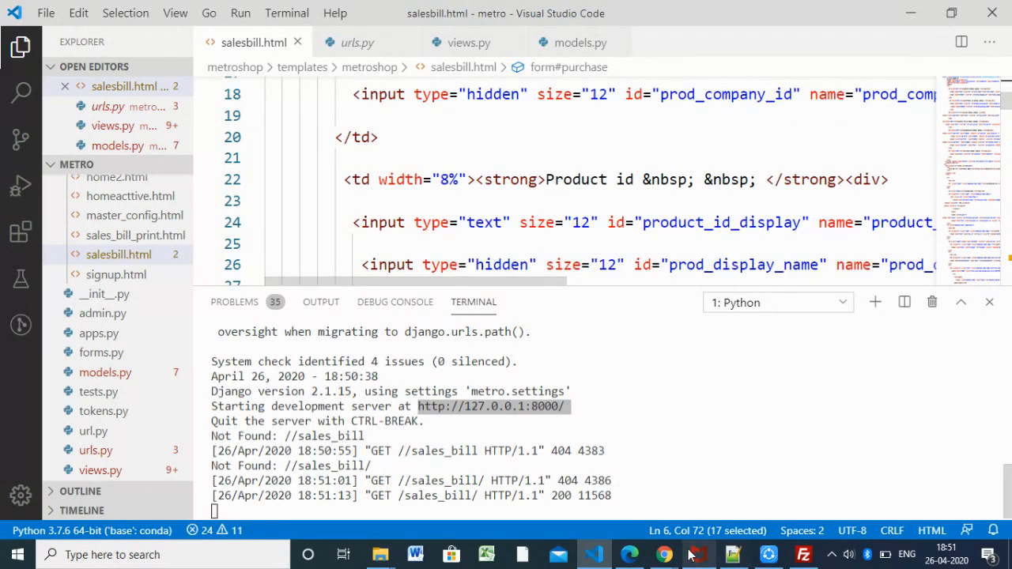
left_click(664, 554)
- Inspect the search field of the sales bill page in Chrome's developer tools
left_click(551, 518)
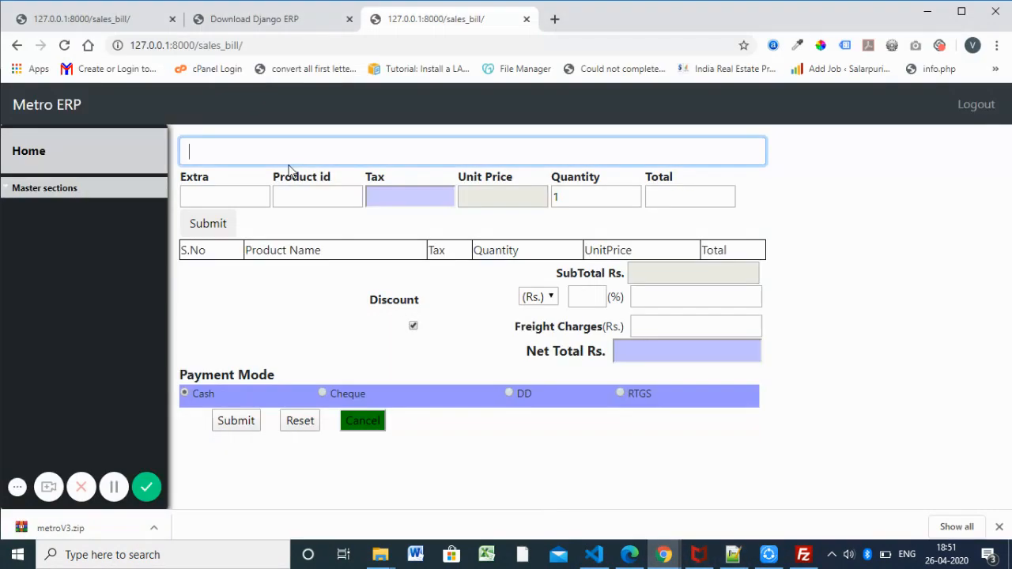
right_click(264, 149)
left_click(300, 372)
right_click(269, 151)
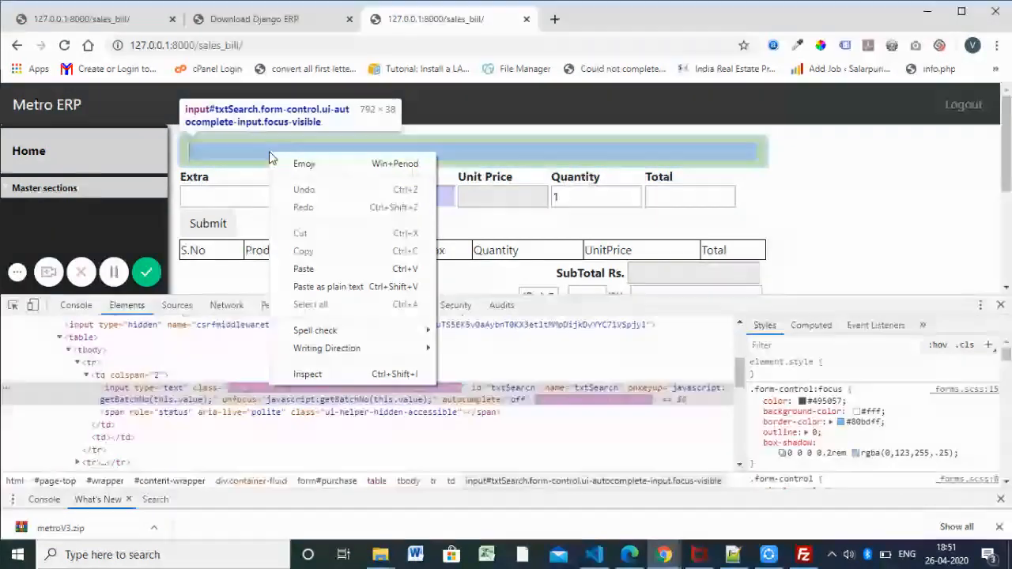
left_click(324, 376)
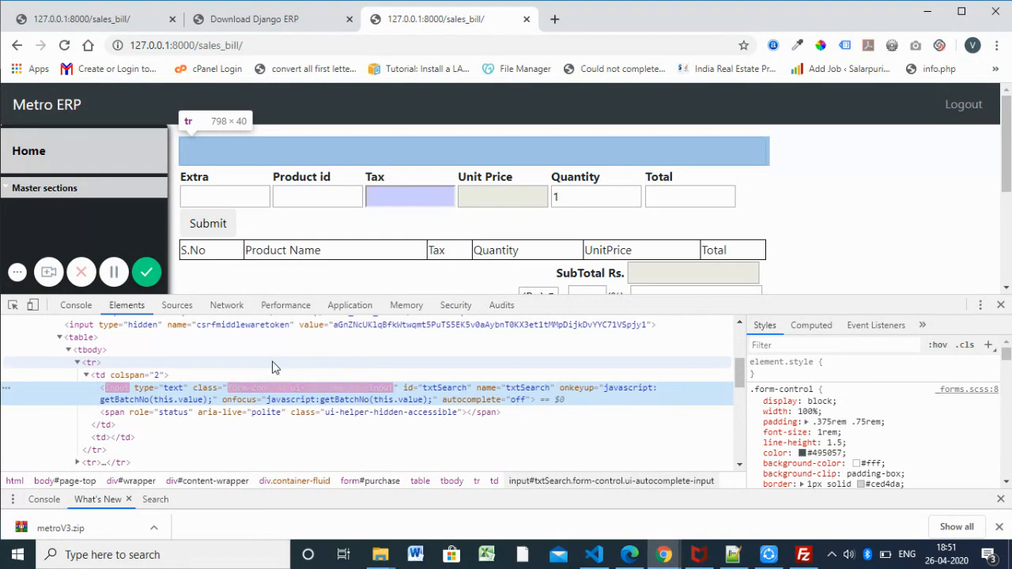
scroll(211, 358, "up", 2)
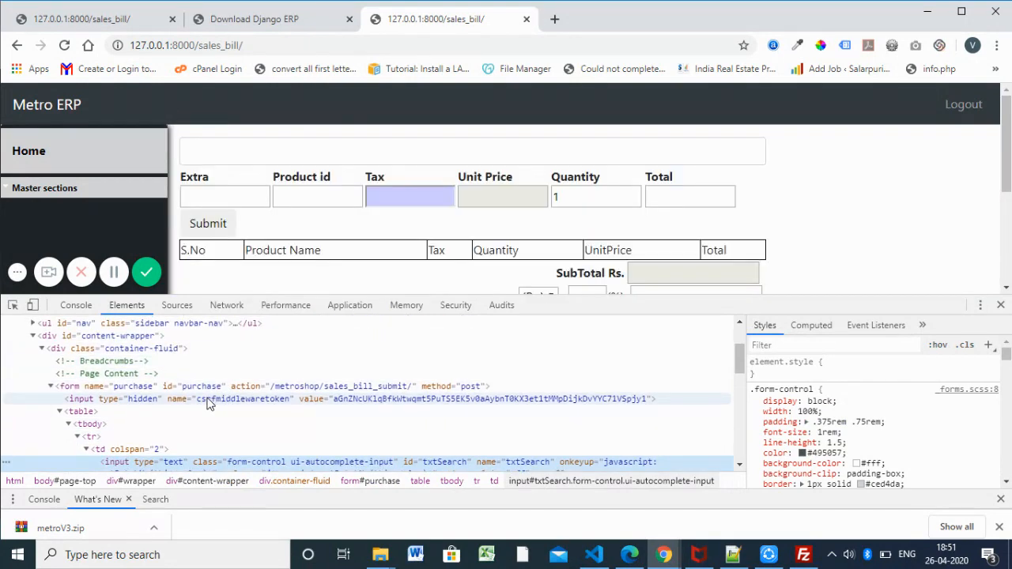
- Select the csrfmiddlewaretoken hidden input and the form#purchase node with its sales_bill_submit action
left_click(209, 401)
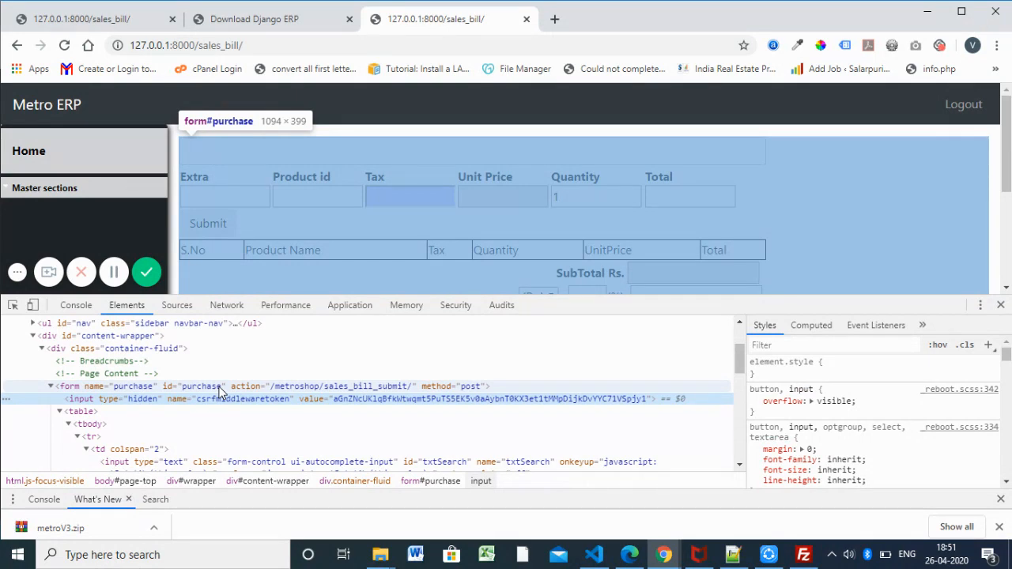
left_click(219, 387)
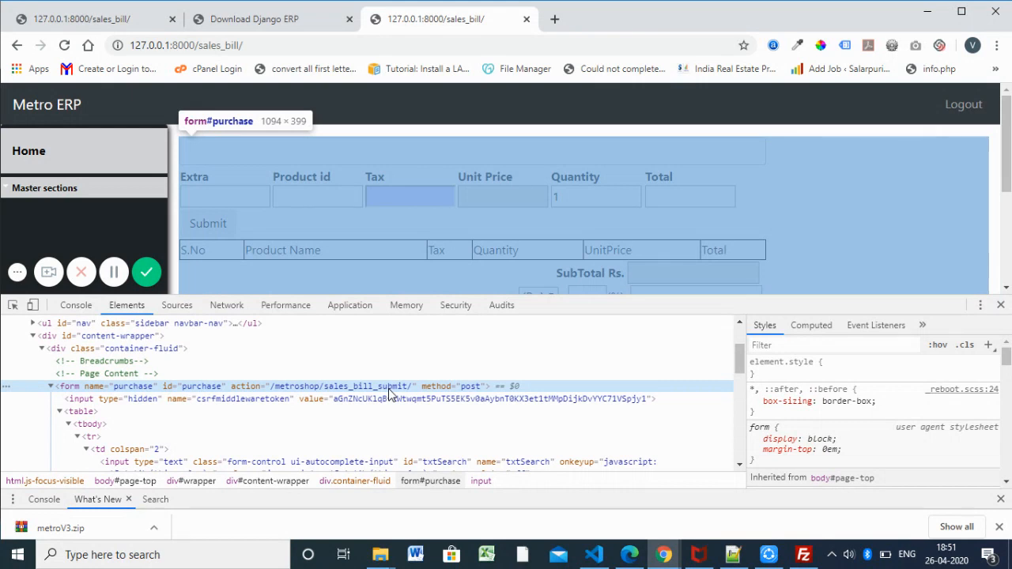
scroll(387, 391, "down", 1)
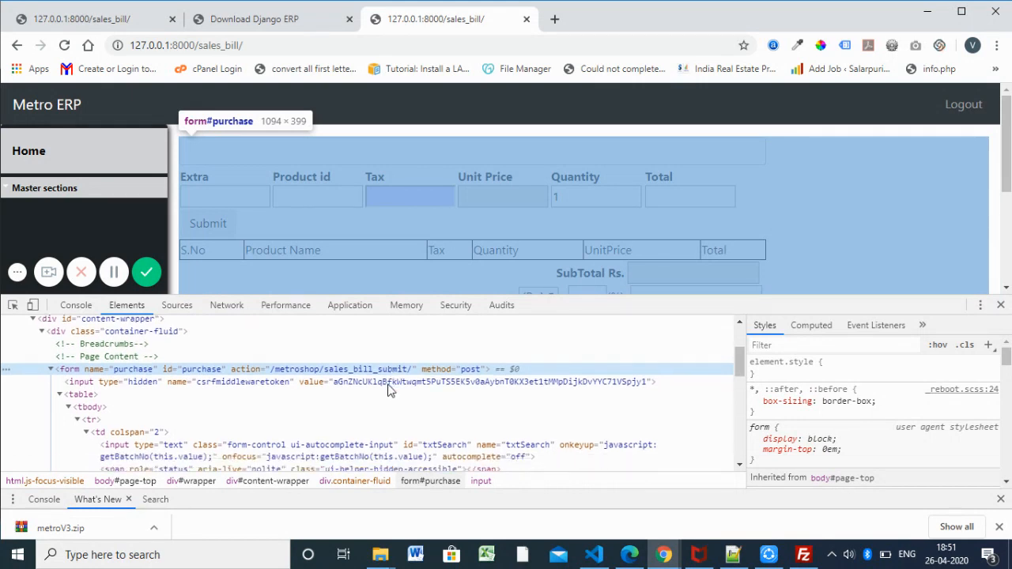
scroll(379, 388, "down", 2)
scroll(364, 229, "down", 1)
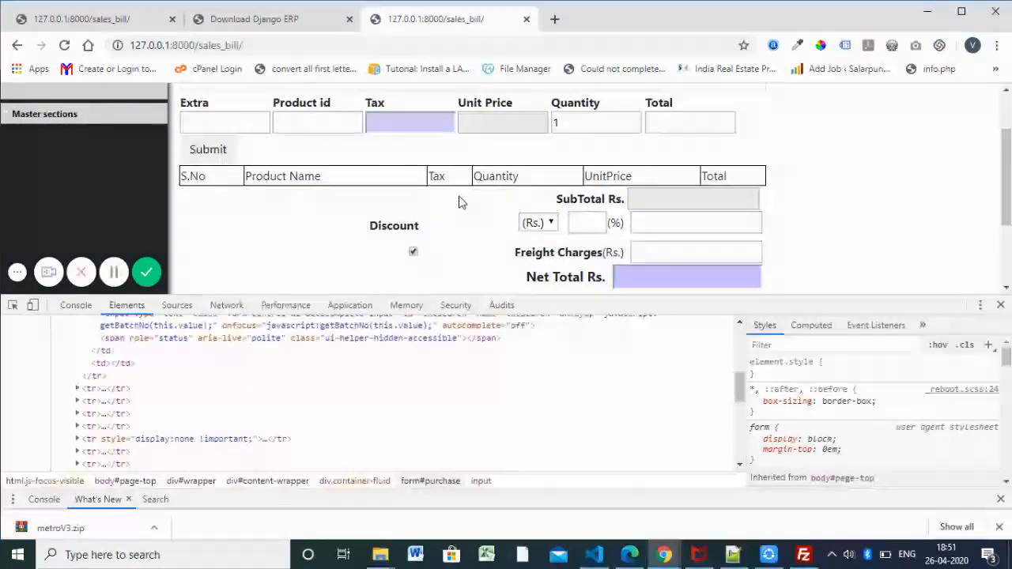
scroll(401, 205, "up", 1)
- Re-add Asian Paints from the product search and dismiss the duplicate alert
left_click(271, 160)
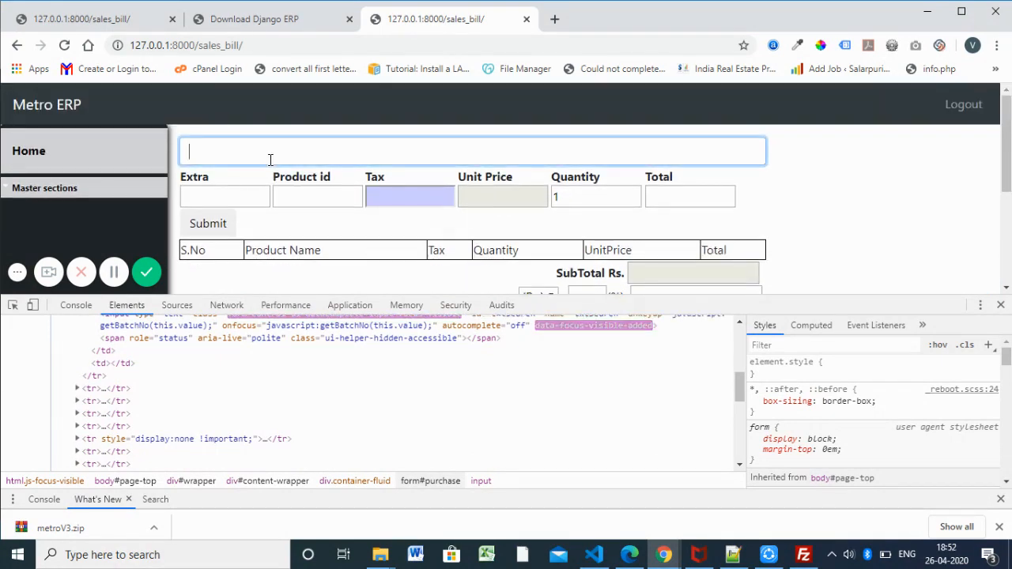
type("as")
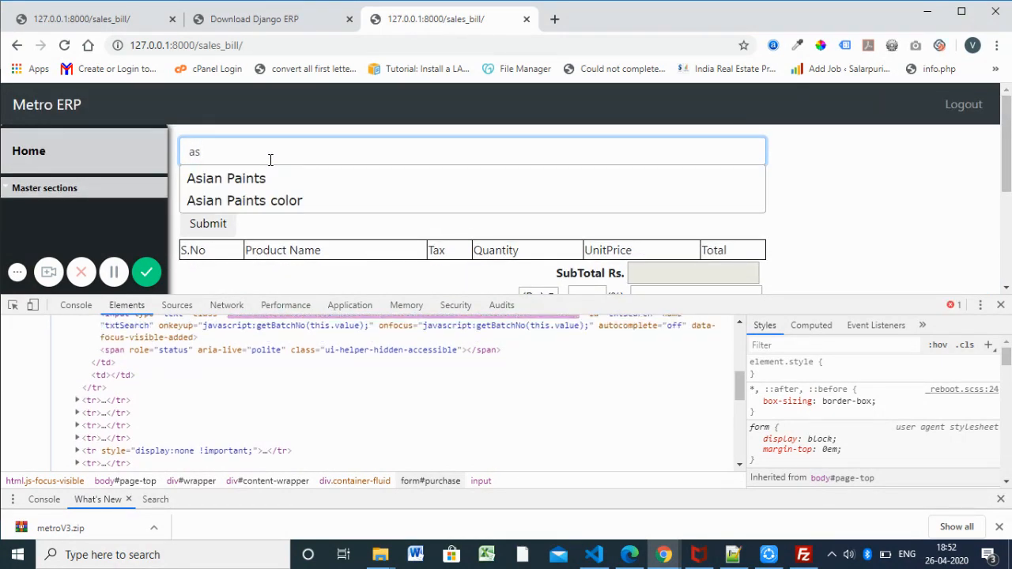
left_click(291, 181)
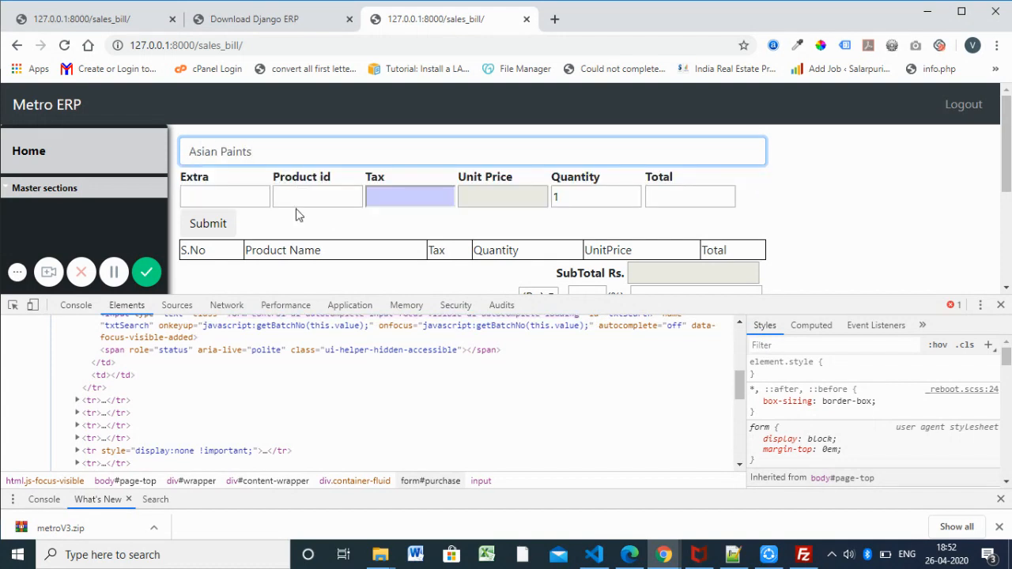
left_click(294, 148)
left_click(217, 224)
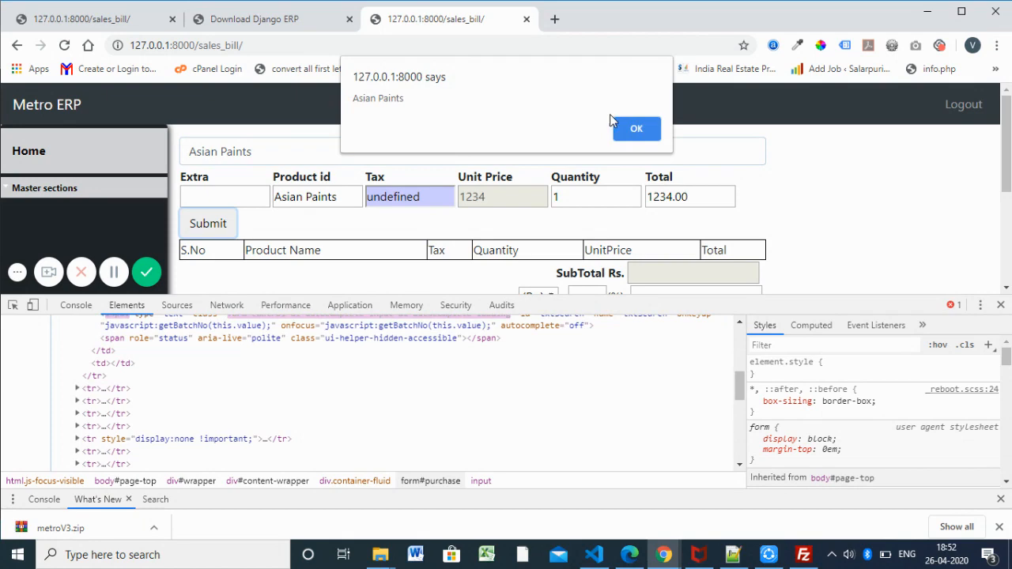
left_click(642, 130)
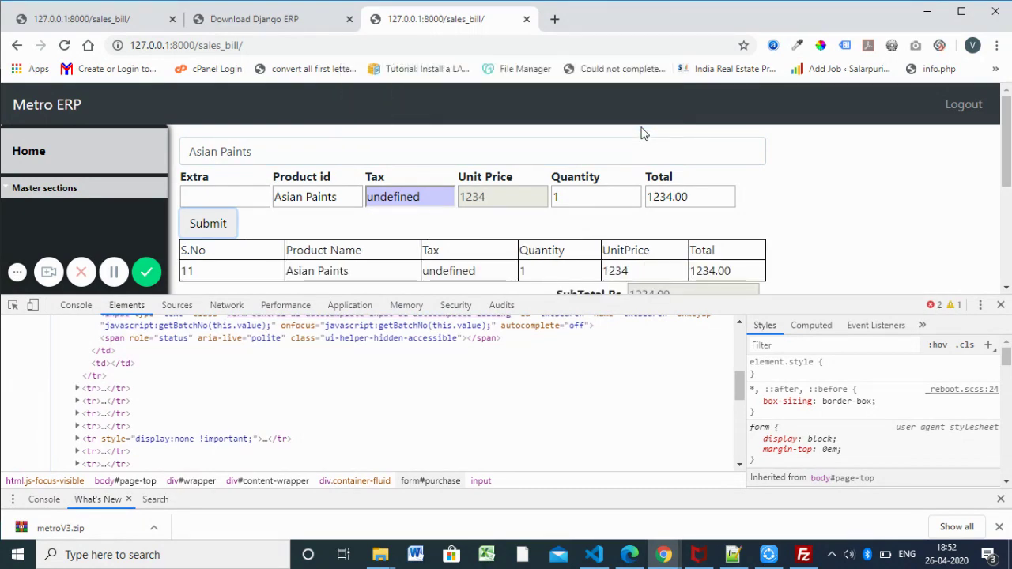
- Add Asian Paints color as a second bill row, bringing the subtotal to 2468.00
left_click(269, 151)
key("BackSpace")
key("BackSpace")
key("BackSpace")
key("BackSpace")
key("BackSpace")
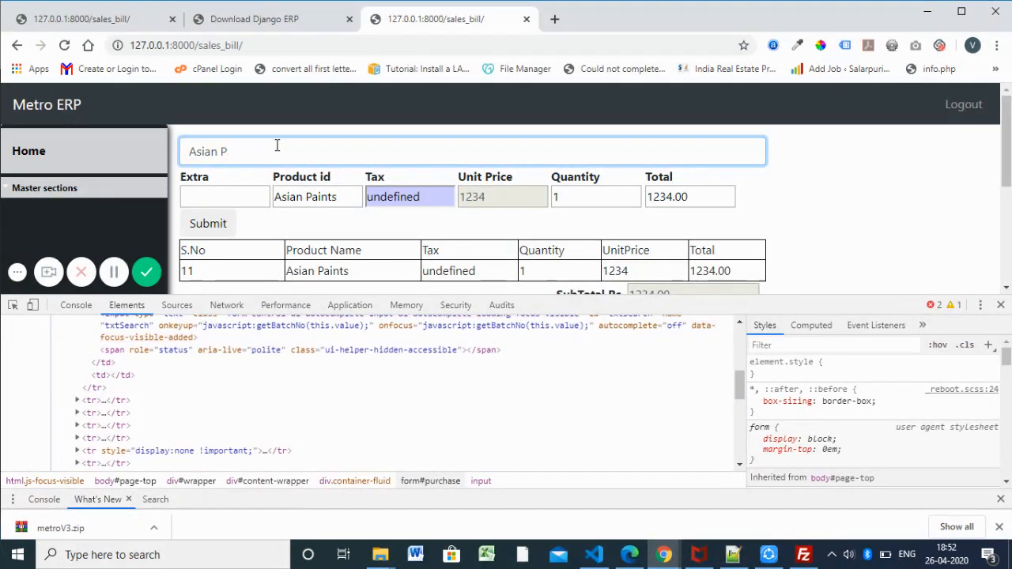
key("BackSpace")
key("BackSpace")
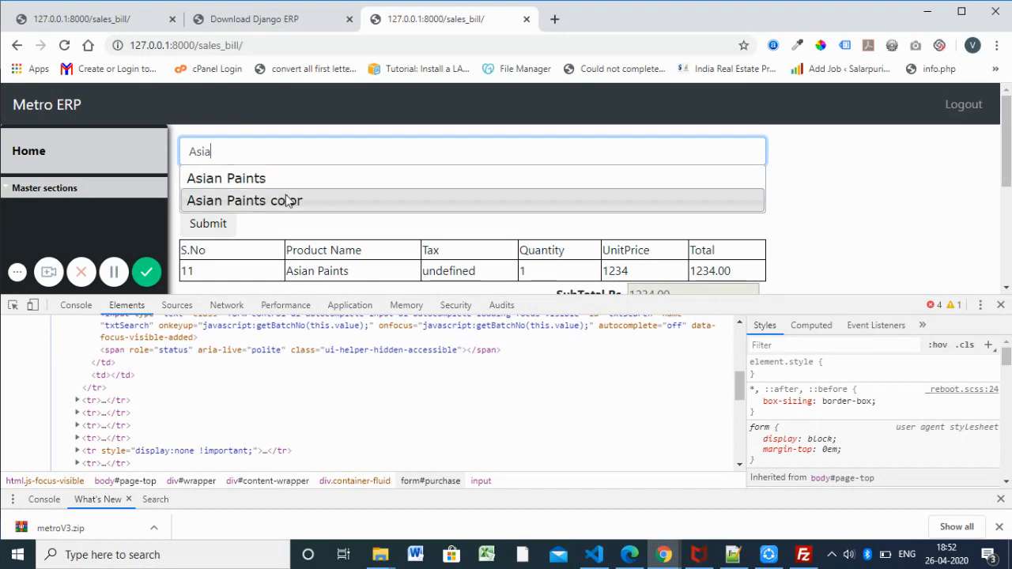
left_click(286, 199)
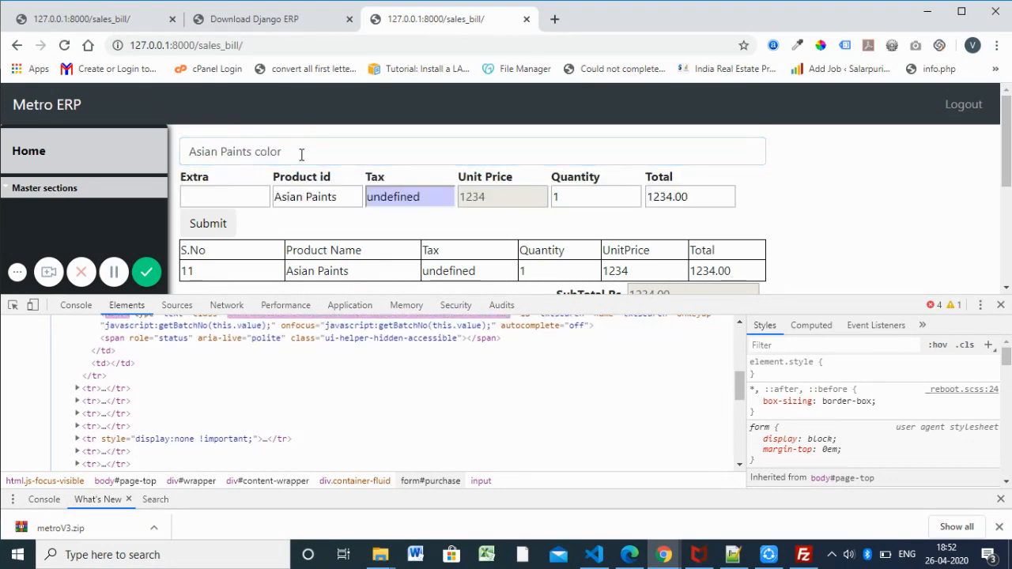
scroll(296, 166, "down", 1)
left_click(209, 150)
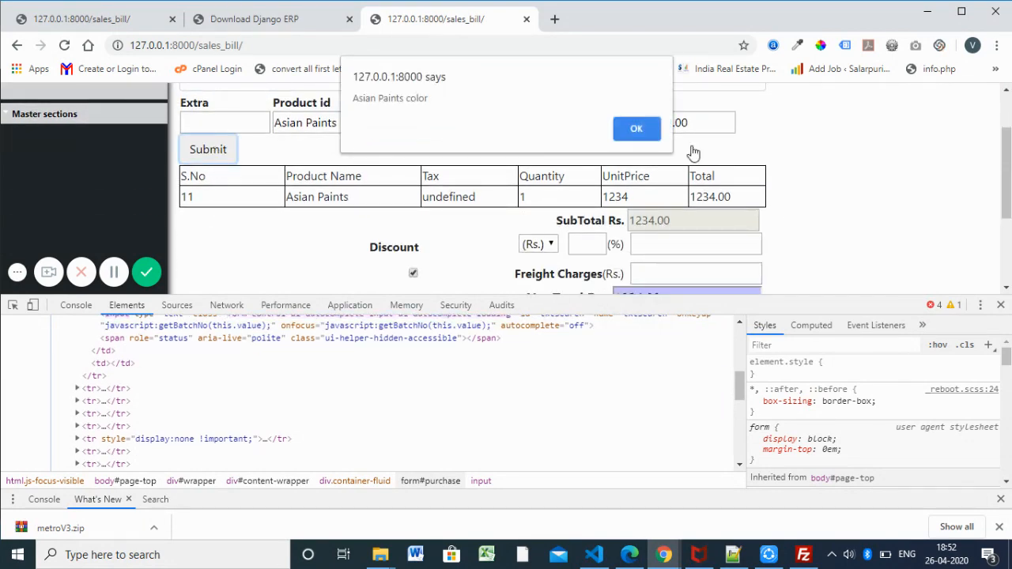
left_click(633, 130)
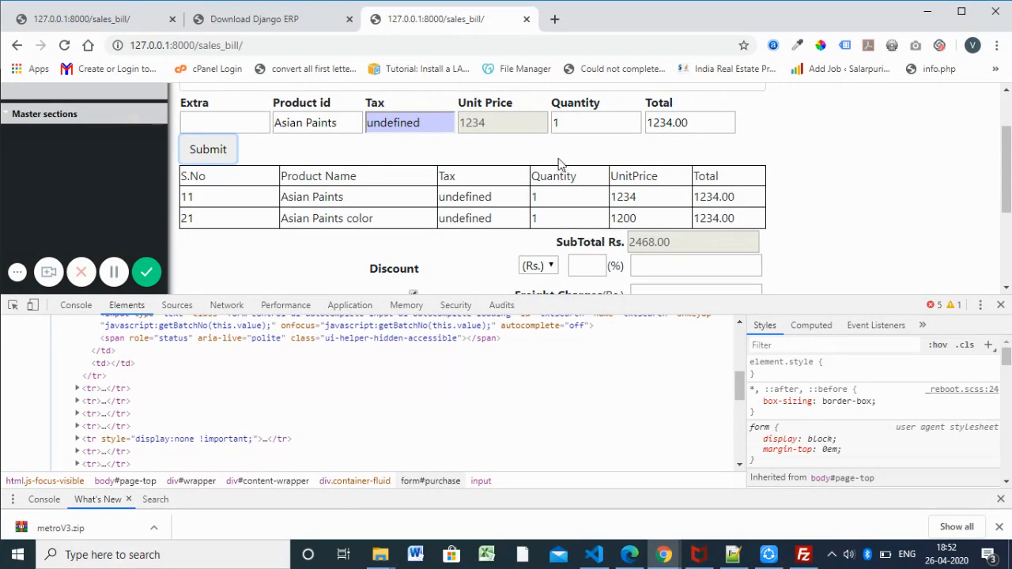
scroll(466, 209, "up", 1)
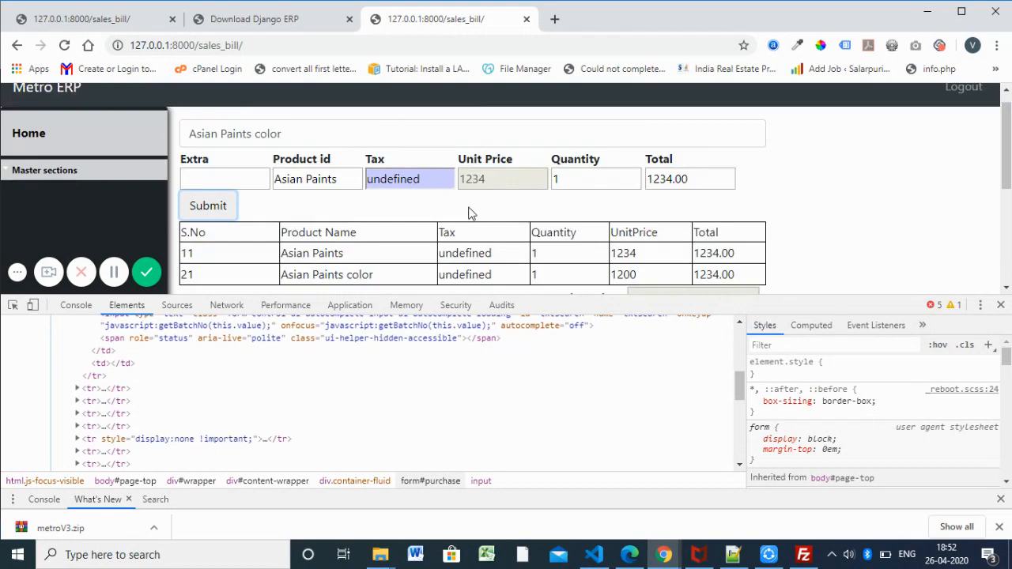
scroll(545, 209, "down", 1)
scroll(580, 220, "down", 1)
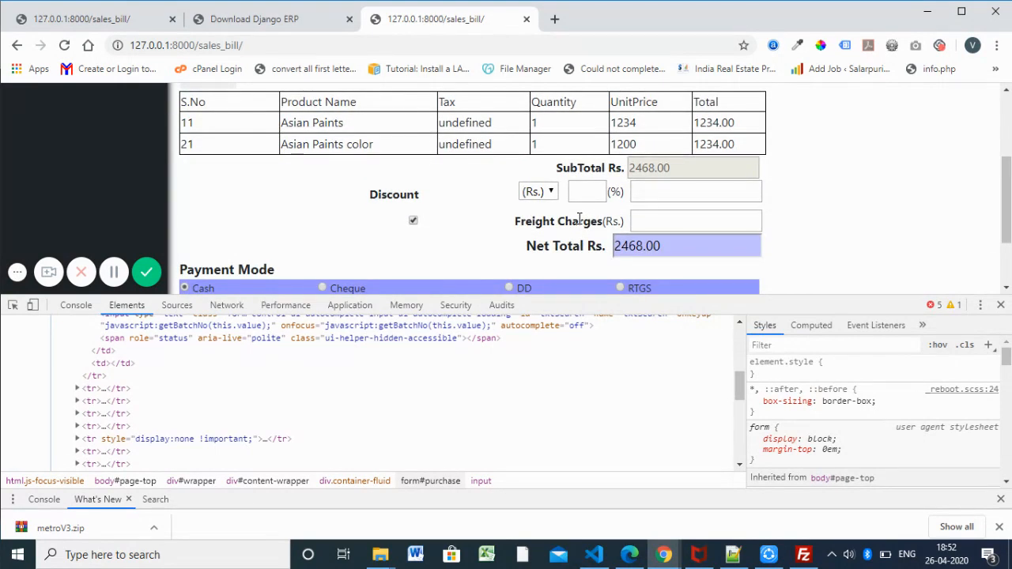
scroll(579, 220, "up", 1)
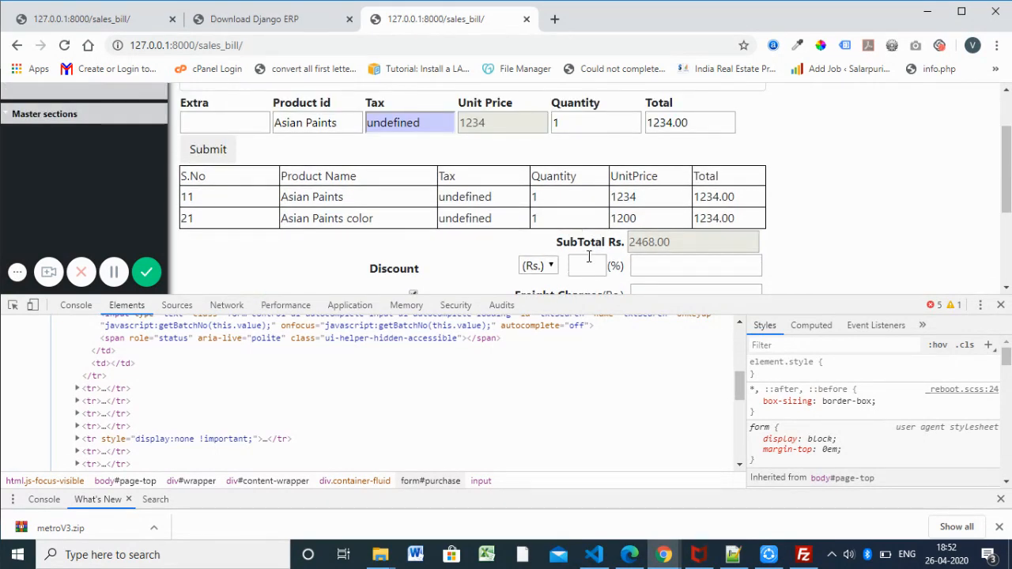
scroll(588, 256, "down", 1)
- Apply a 10% discount so the net total becomes 2221.00, and enlarge the page area
left_click(537, 191)
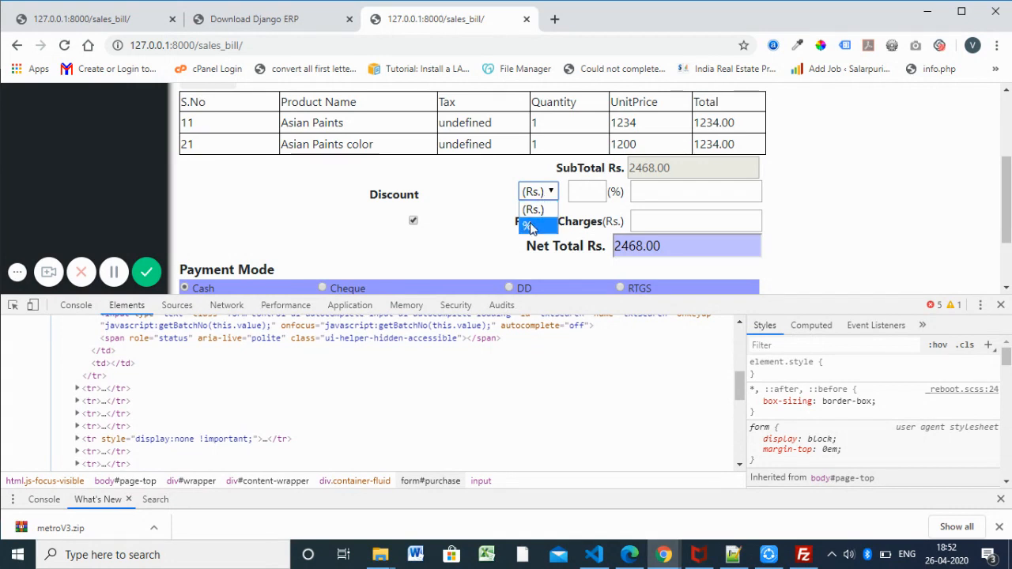
left_click(530, 227)
left_click(593, 190)
type("0")
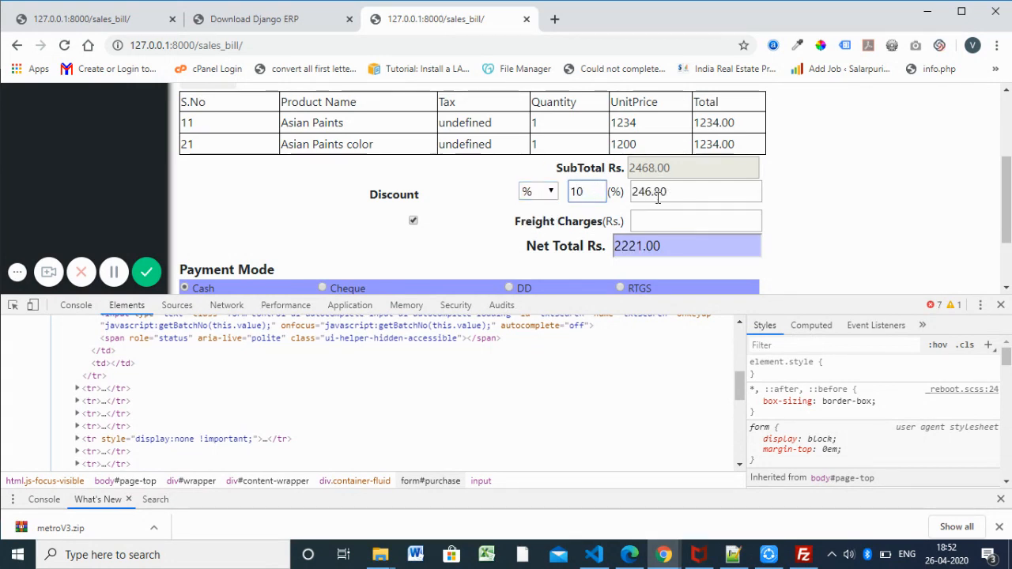
scroll(668, 225, "down", 1)
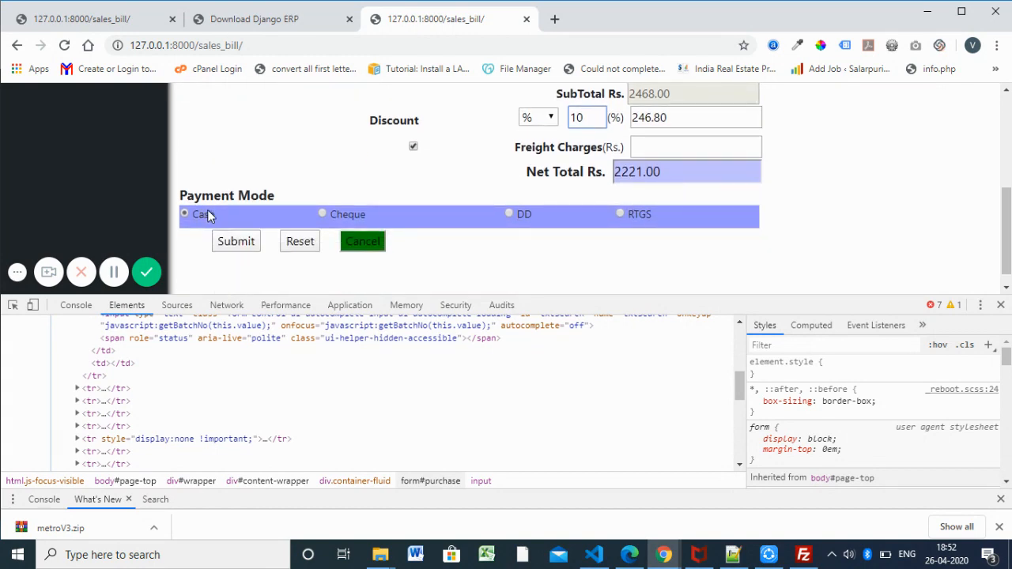
left_click_drag(788, 296, 788, 439)
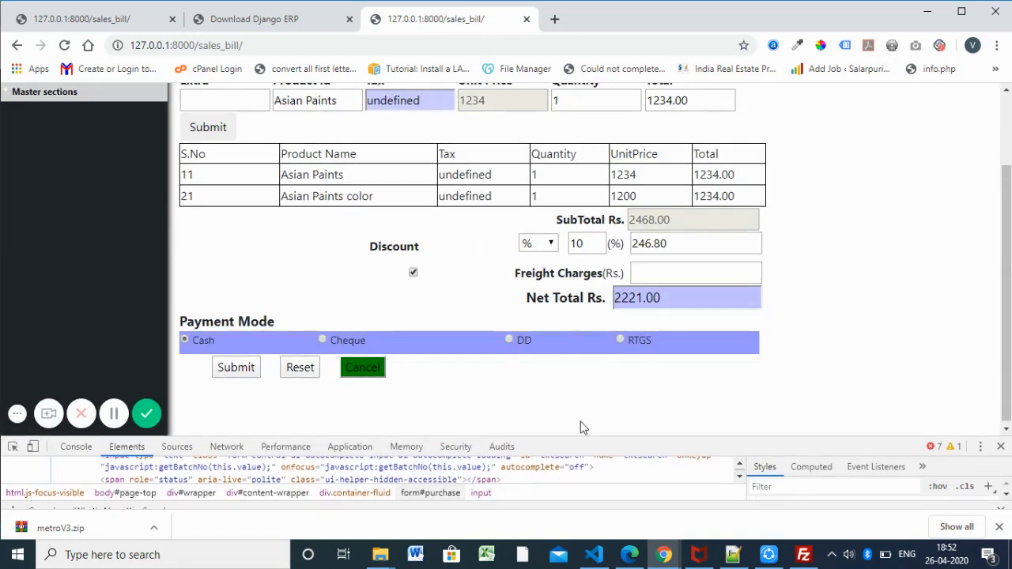
right_click(733, 556)
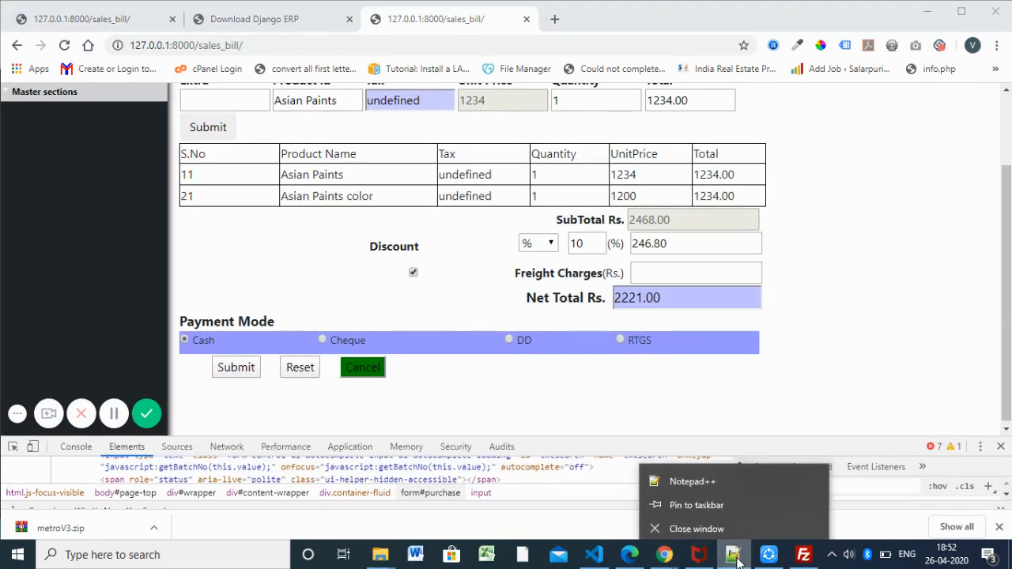
- Review salesbill.html's form inputs in the editor, then return to the sales bill page
left_click(594, 559)
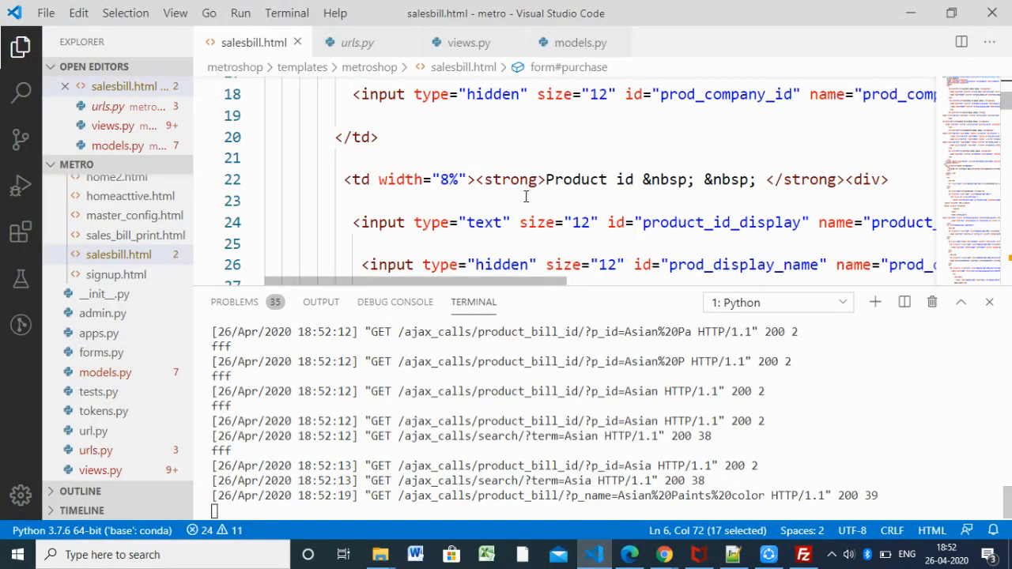
scroll(544, 213, "down", 2)
scroll(545, 214, "down", 2)
scroll(559, 215, "down", 1)
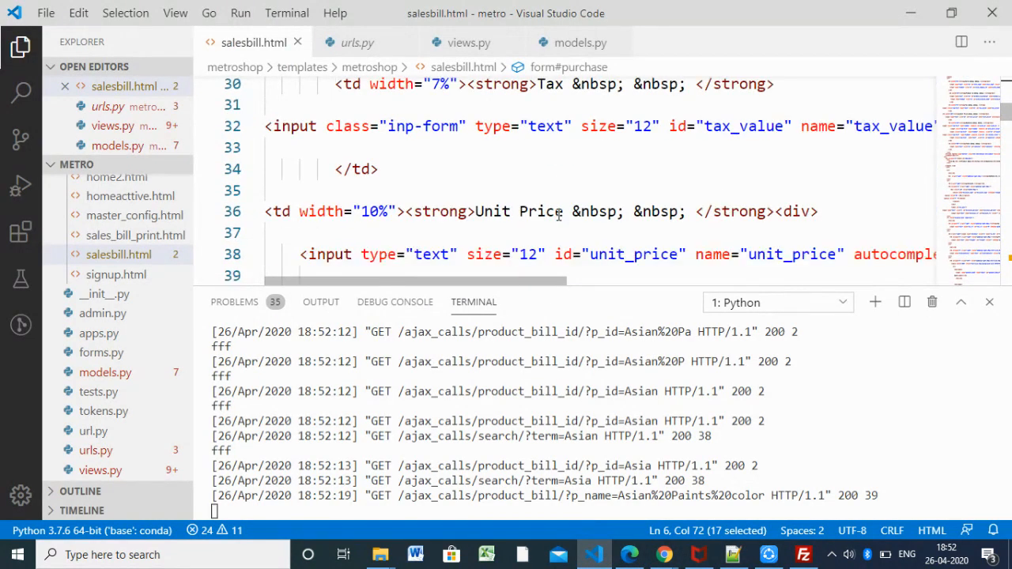
scroll(514, 158, "down", 1)
scroll(521, 170, "down", 2)
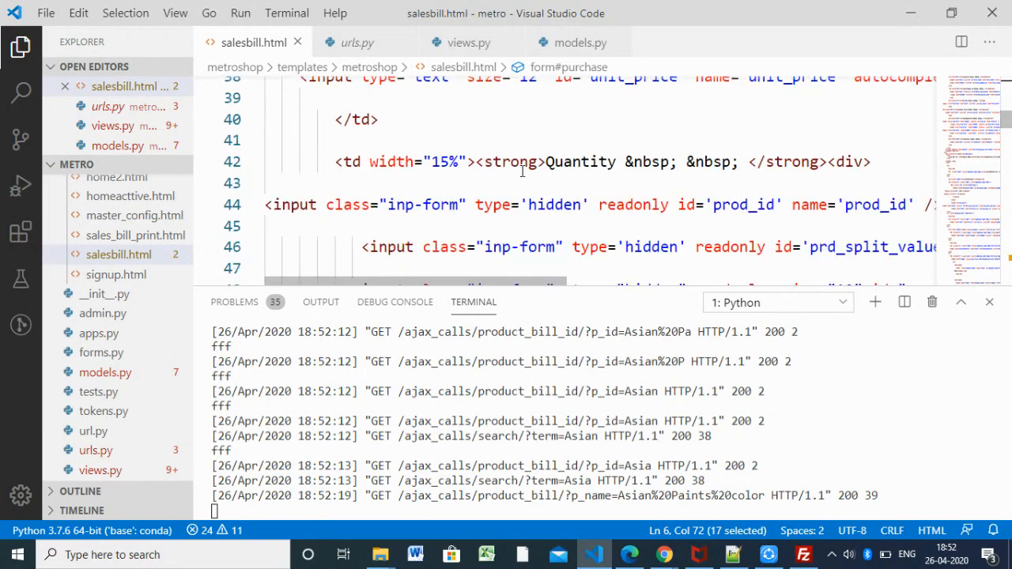
scroll(522, 173, "down", 1)
scroll(522, 173, "up", 2)
scroll(616, 193, "up", 3)
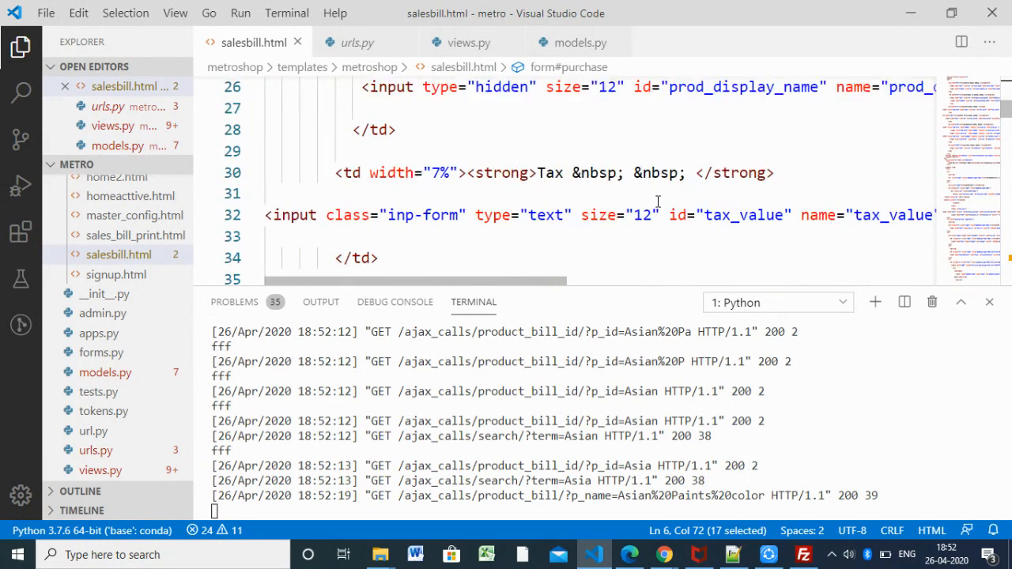
scroll(656, 203, "up", 2)
mouse_move(664, 554)
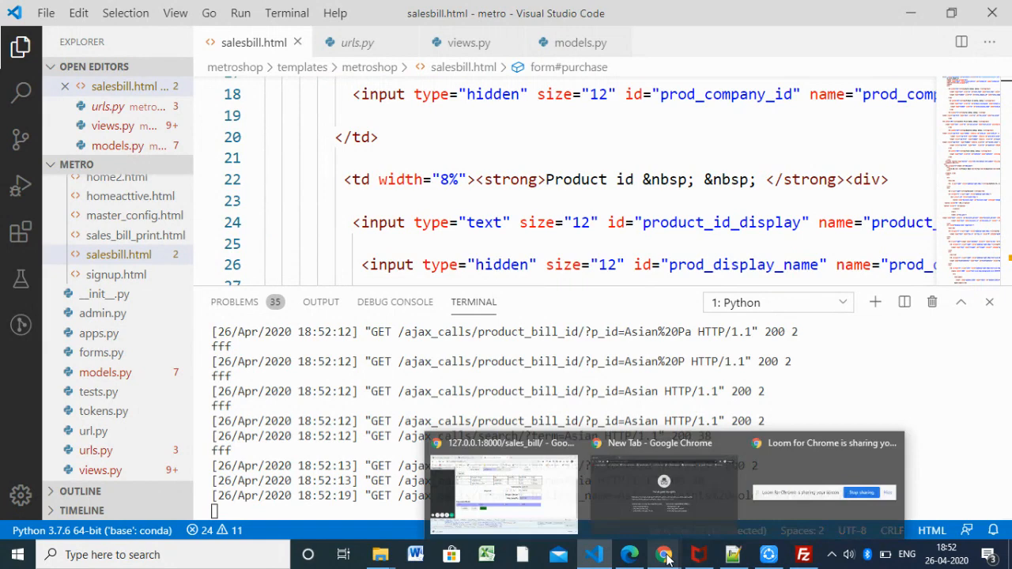
left_click(506, 486)
- Change the discount to a flat Rs. 60 so the net total is 2408.00
left_click(538, 243)
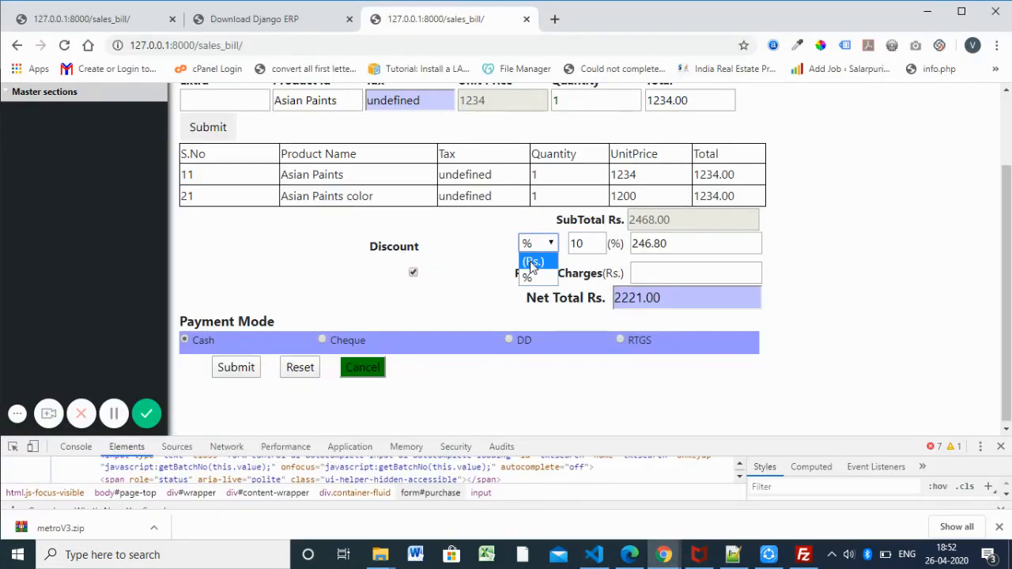
left_click(534, 269)
left_click(651, 245)
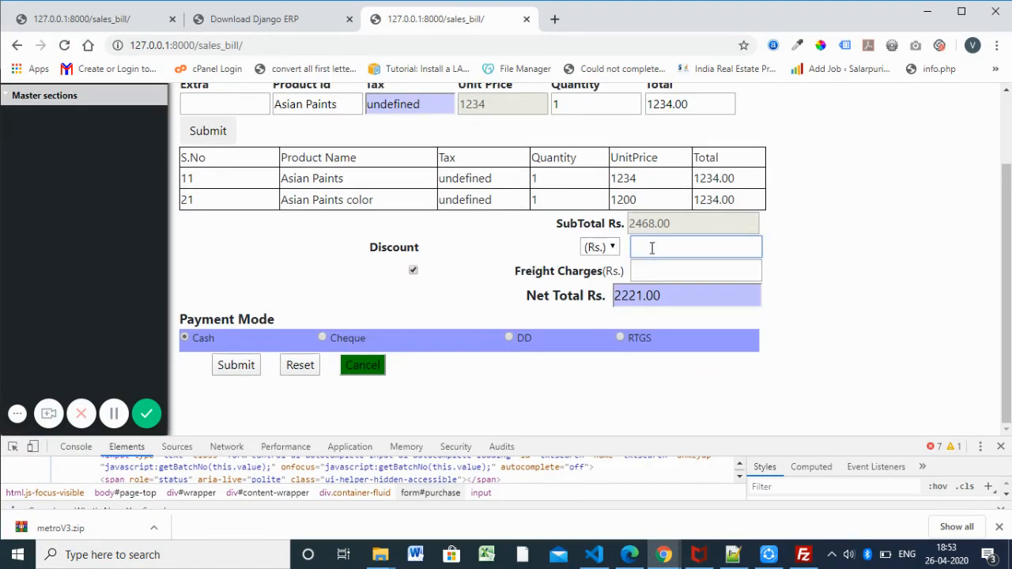
type("60")
- Recheck the discount unit choices, keep rupees, and switch to the code editor
left_click(599, 248)
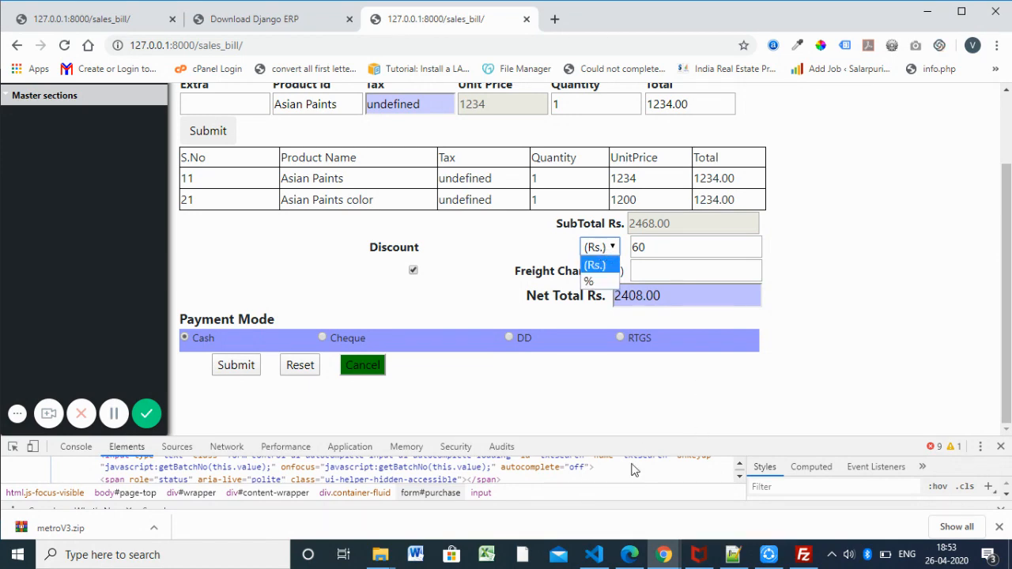
right_click(607, 249)
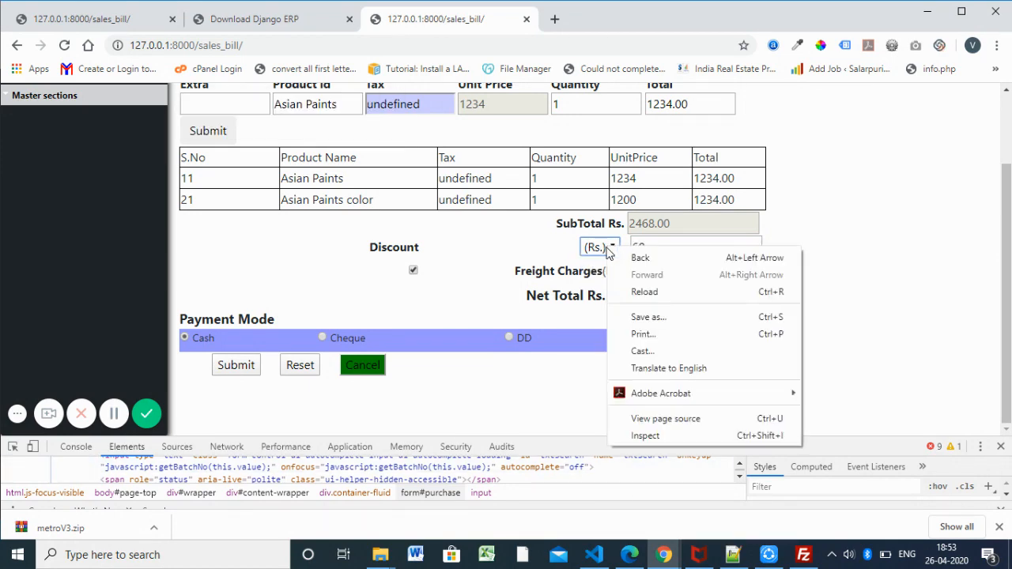
left_click(594, 248)
left_click(657, 253)
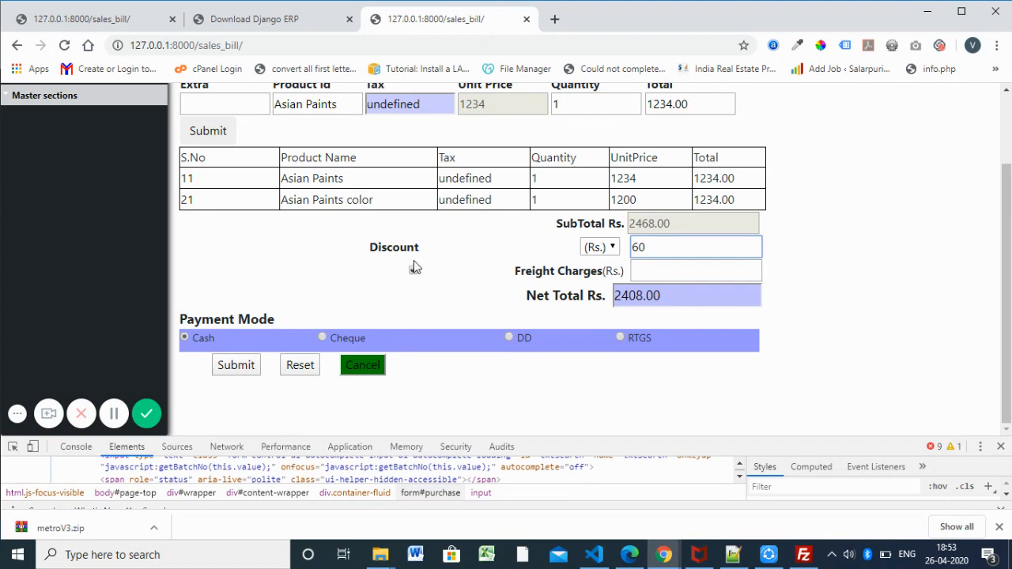
scroll(414, 267, "up", 1)
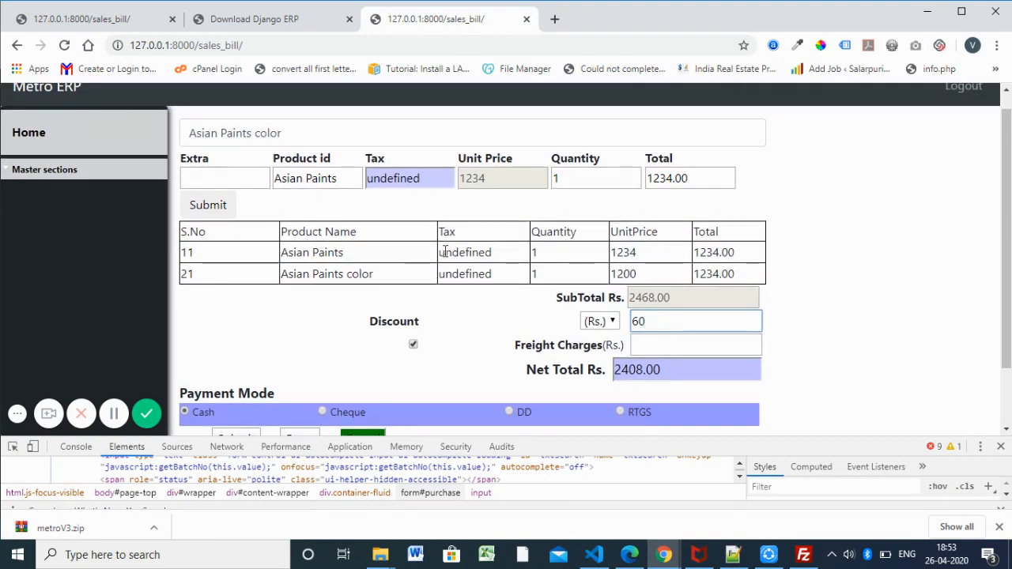
scroll(444, 251, "down", 1)
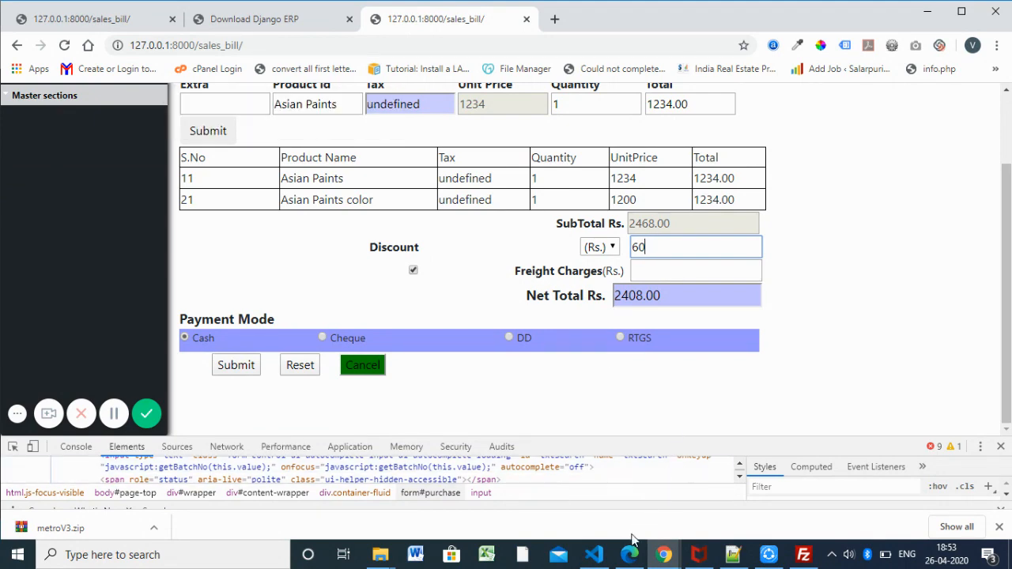
left_click(594, 554)
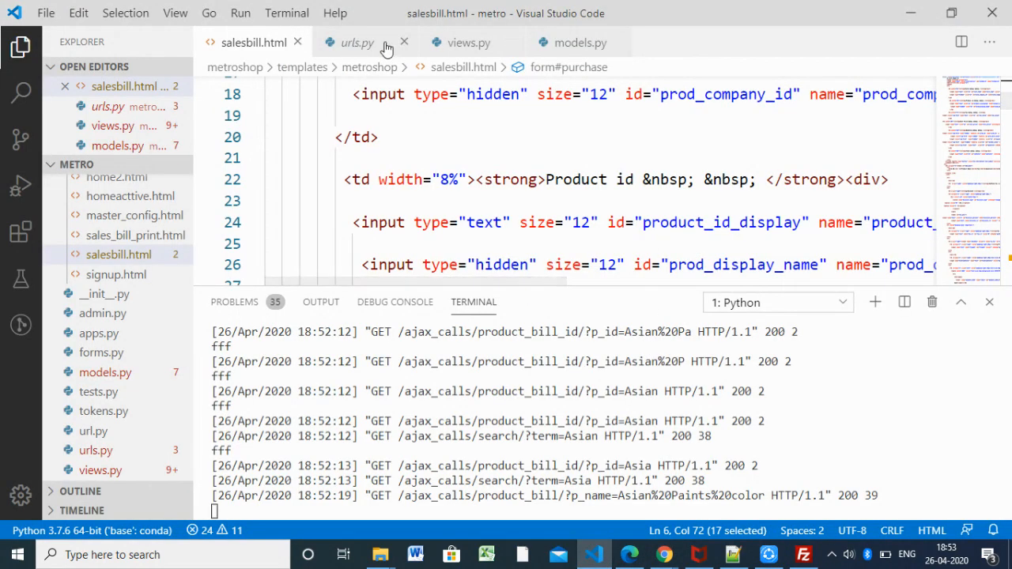
- Review the sales_bill_submit route in urls.py and its view in views.py, then show Chrome's windows
left_click(356, 43)
scroll(650, 210, "down", 2)
scroll(651, 211, "down", 3)
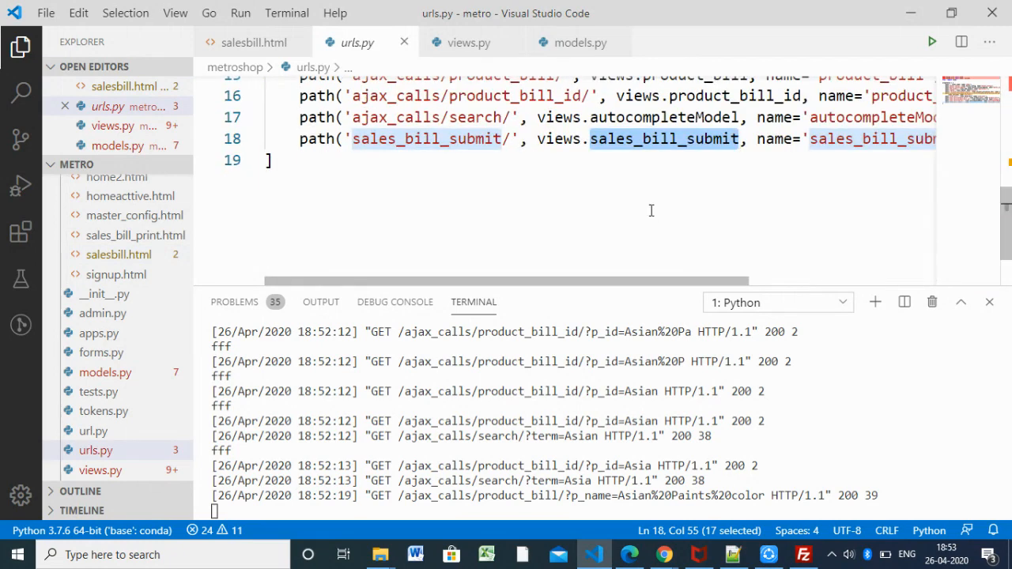
left_click(476, 43)
scroll(481, 199, "down", 1)
scroll(482, 199, "up", 1)
scroll(393, 181, "up", 2)
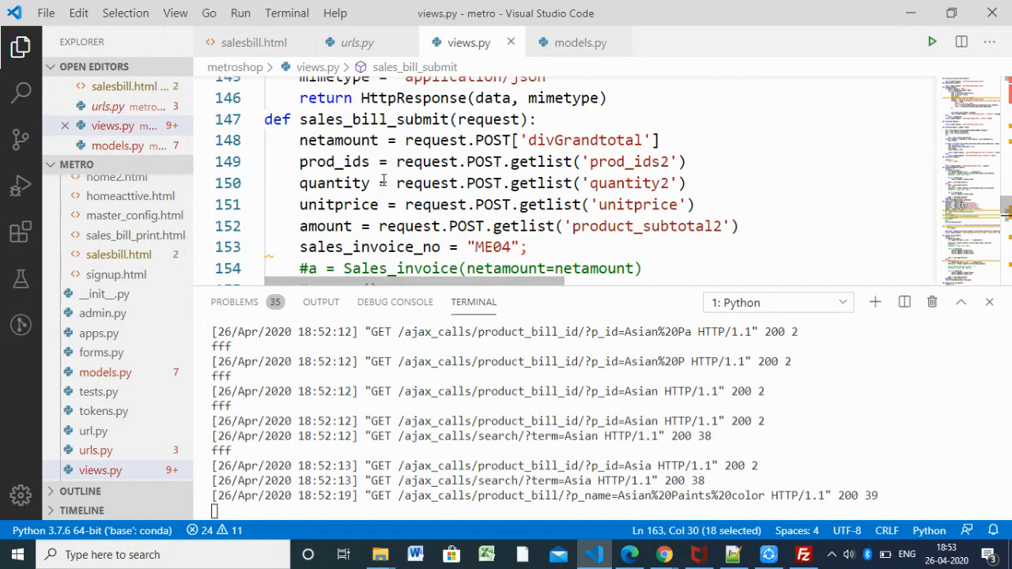
scroll(371, 178, "up", 1)
double_click(378, 163)
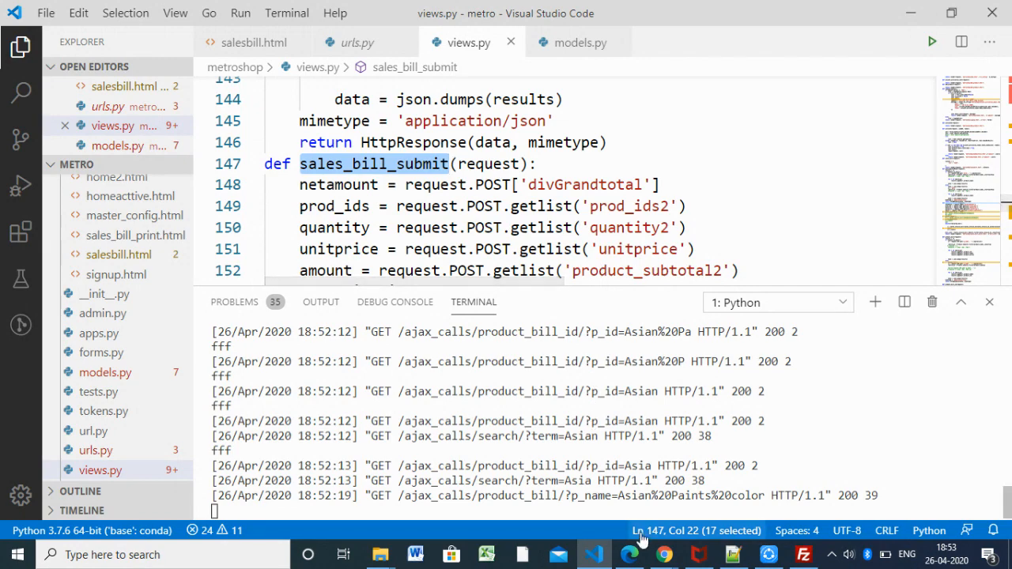
left_click(664, 554)
- Compare the bill form's submit target in DevTools with the view in the editor
left_click(545, 498)
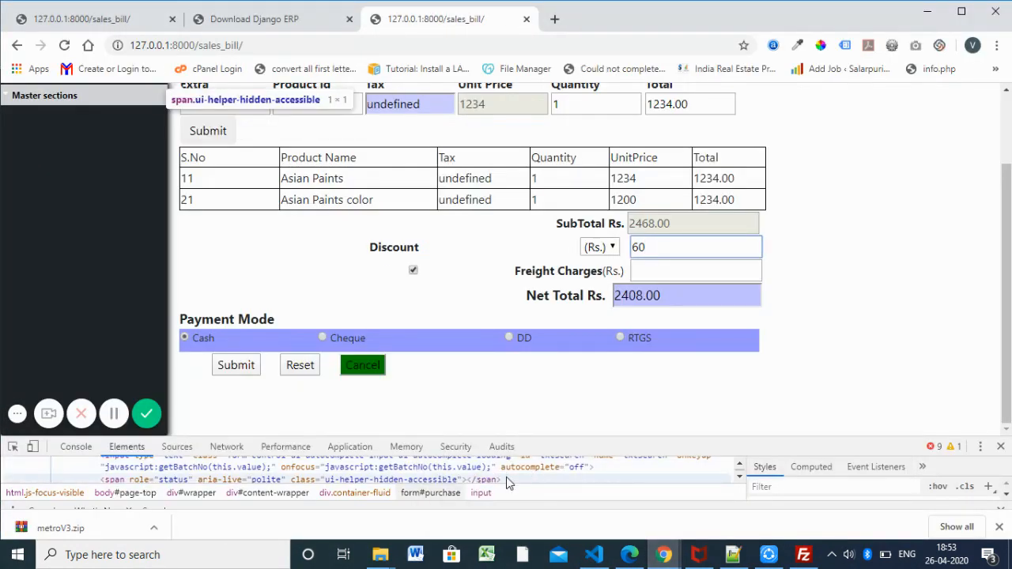
scroll(569, 411, "up", 5)
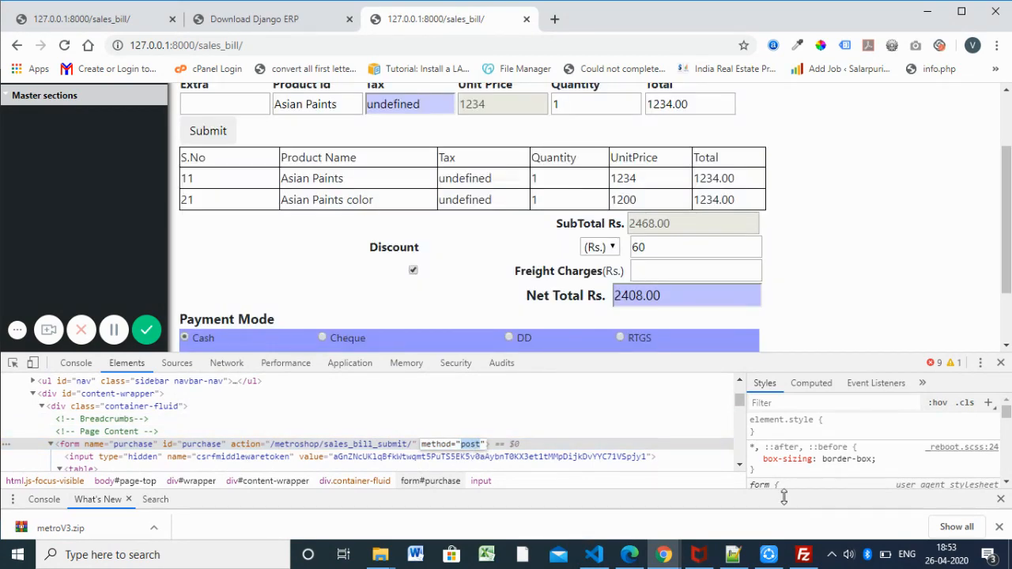
left_click(600, 553)
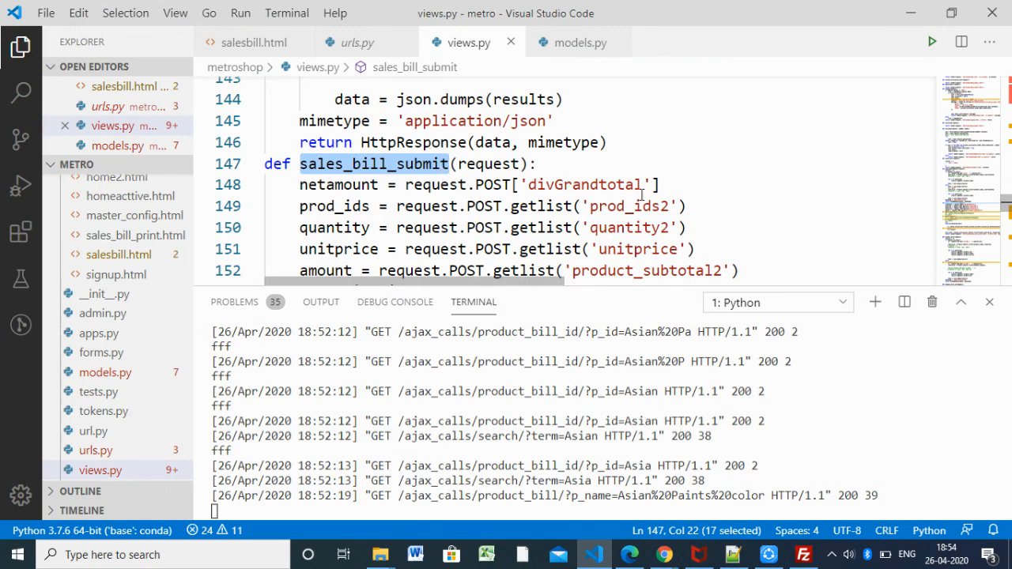
scroll(642, 198, "down", 1)
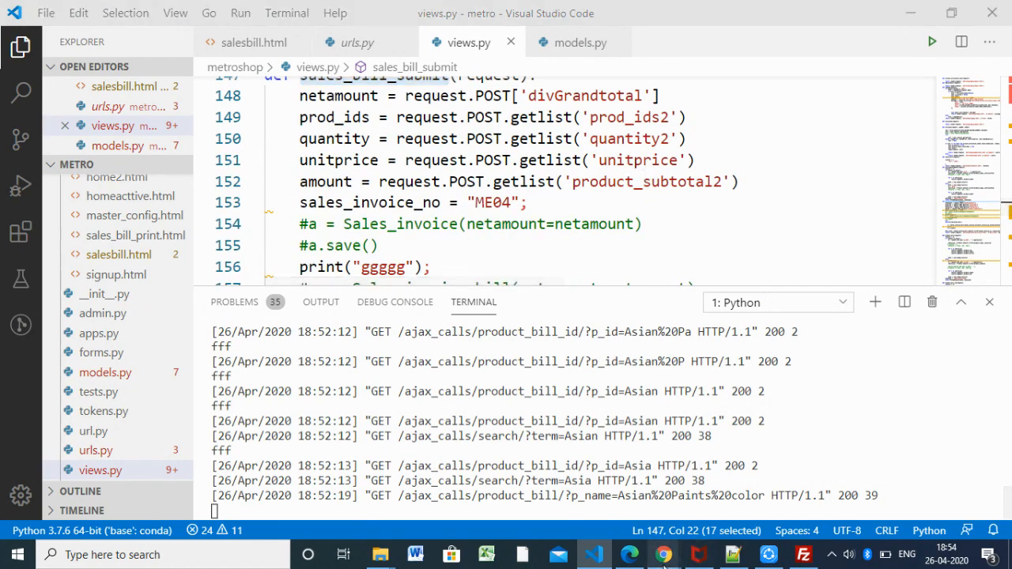
mouse_move(663, 554)
left_click(543, 502)
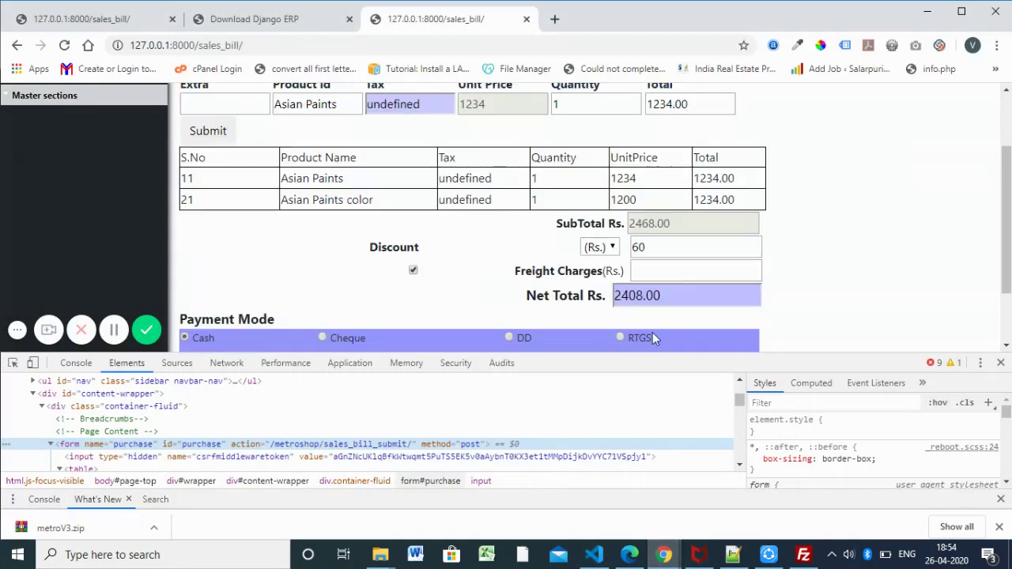
- Inspect the Net Total field, confirming it is named divGrandtotal, and return to views.py
right_click(678, 299)
left_click(718, 489)
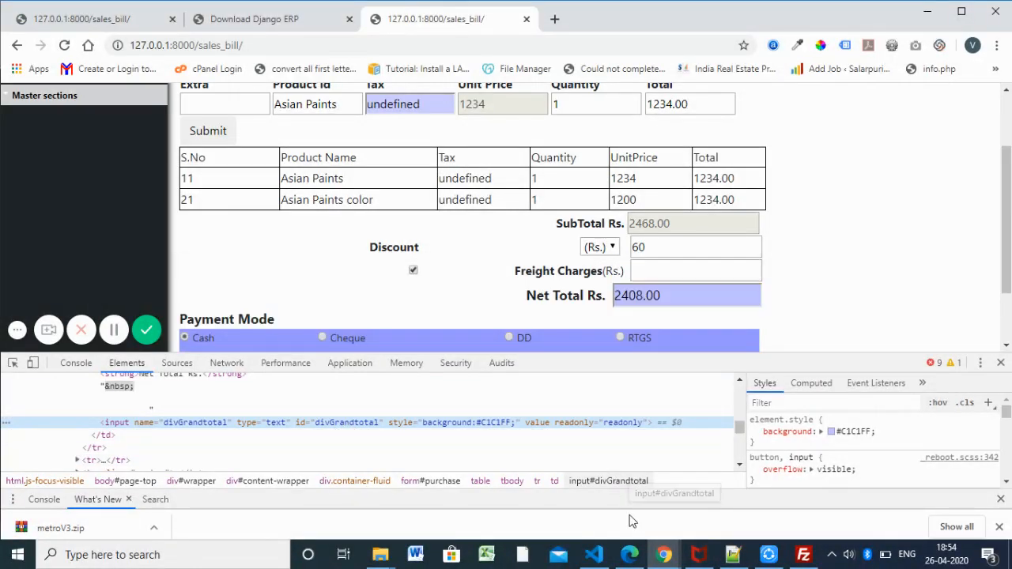
mouse_move(594, 554)
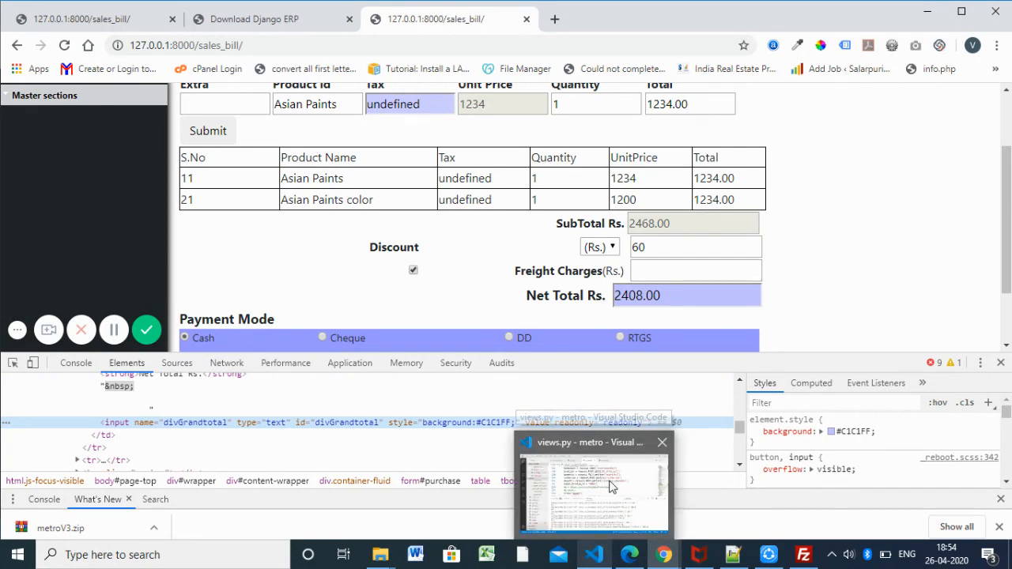
left_click(597, 474)
scroll(676, 224, "down", 1)
scroll(686, 224, "up", 2)
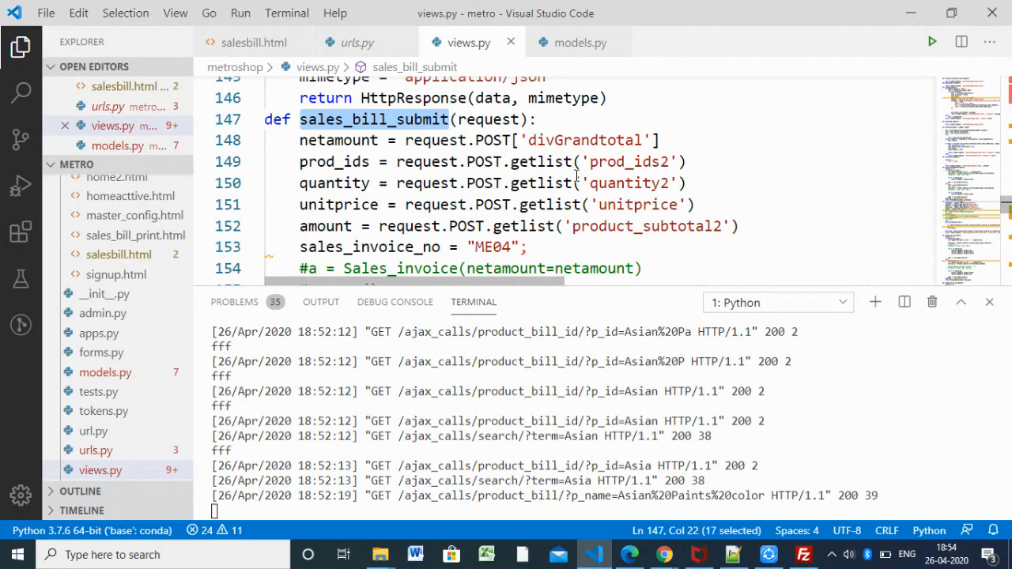
- Review netamount and the Sales_invoice_bill save loop over prod_ids in sales_bill_submit
double_click(588, 140)
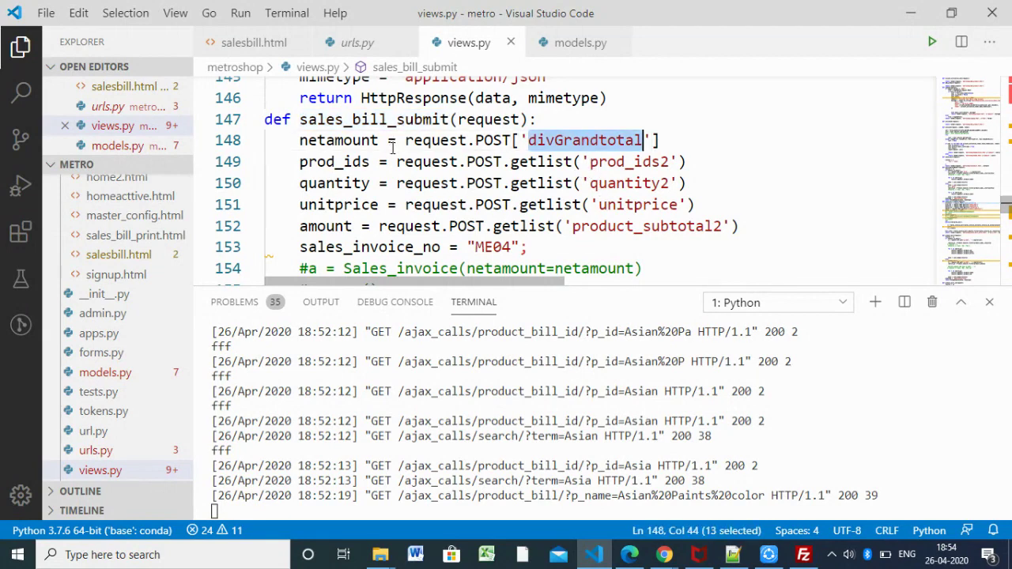
double_click(350, 140)
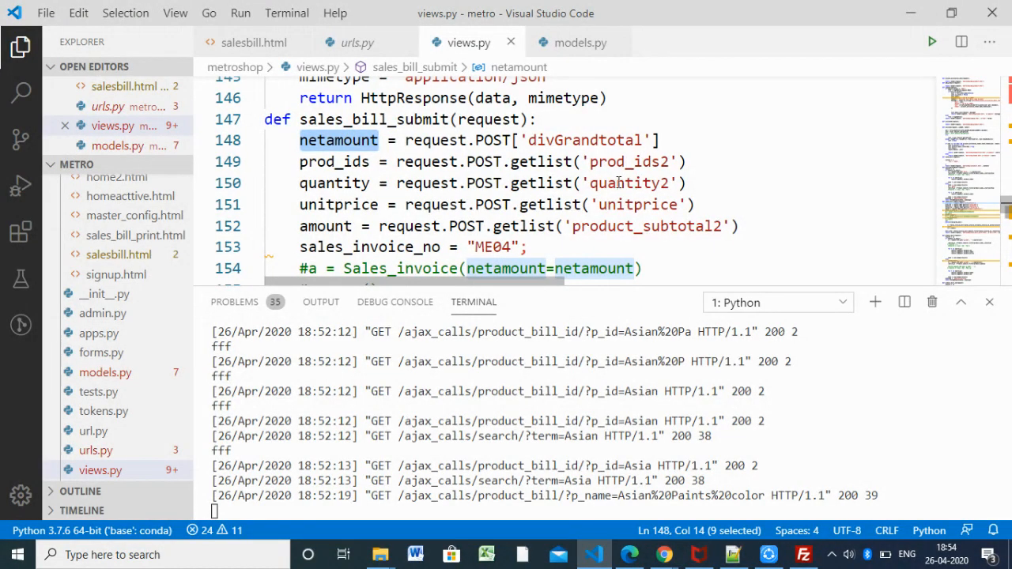
scroll(618, 190, "down", 1)
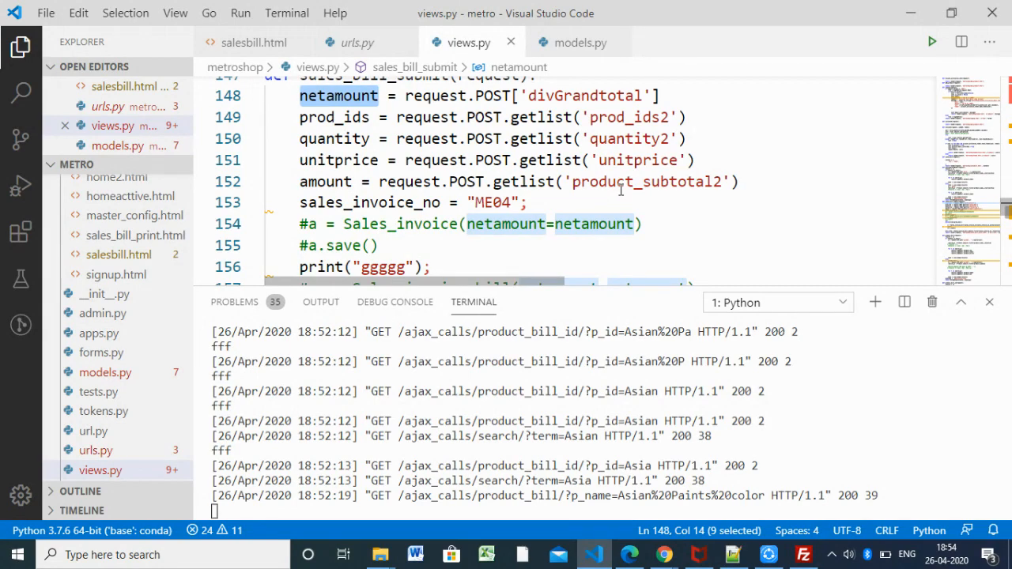
scroll(621, 189, "down", 2)
scroll(621, 190, "up", 2)
scroll(620, 190, "down", 2)
scroll(621, 190, "down", 2)
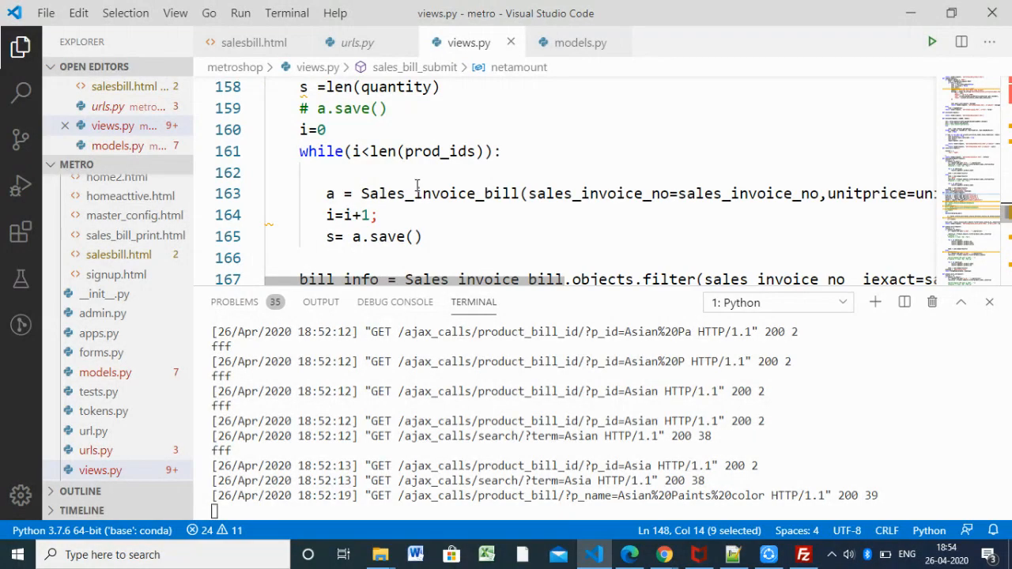
double_click(416, 192)
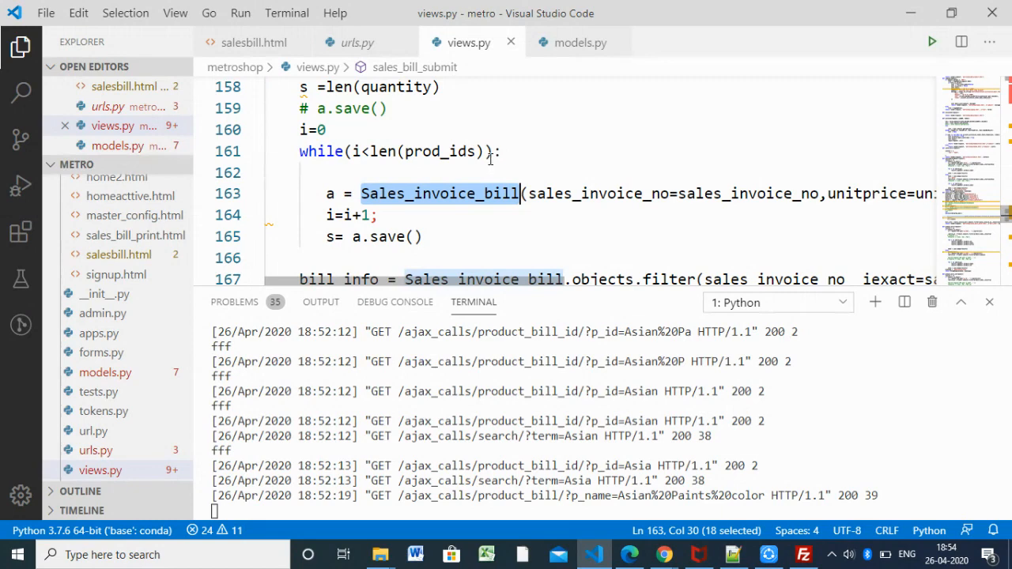
double_click(454, 151)
scroll(489, 152, "up", 1)
scroll(436, 154, "up", 2)
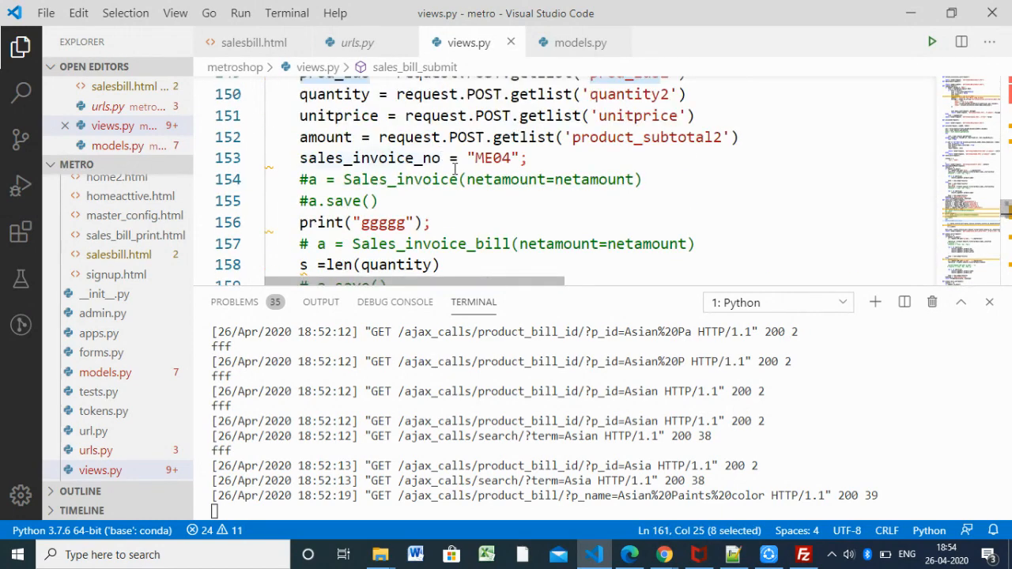
scroll(435, 154, "down", 2)
- Glance at the Chrome bill form, then bring up the Sales_invoice_bill model in models.py
left_click(664, 554)
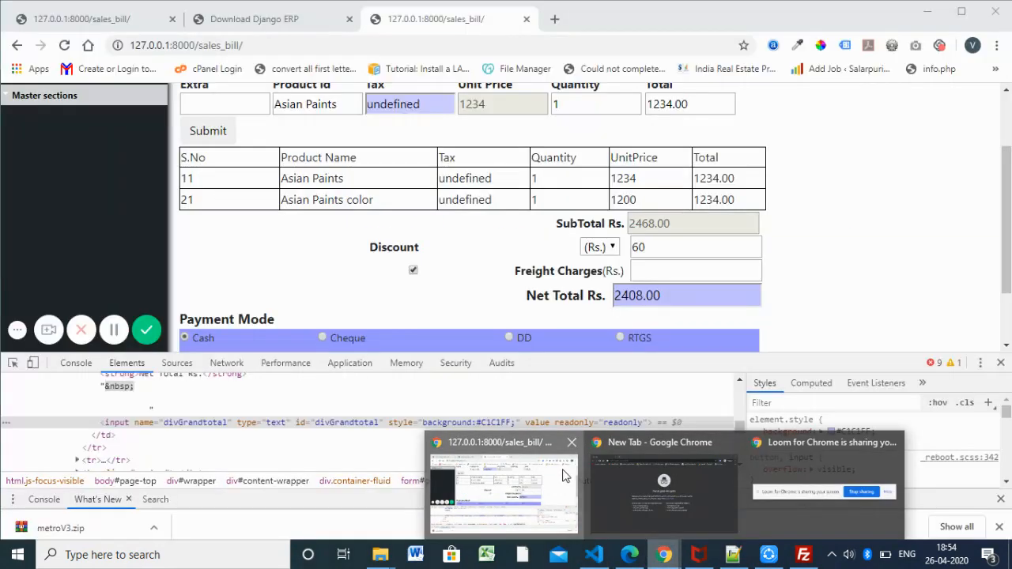
left_click(566, 479)
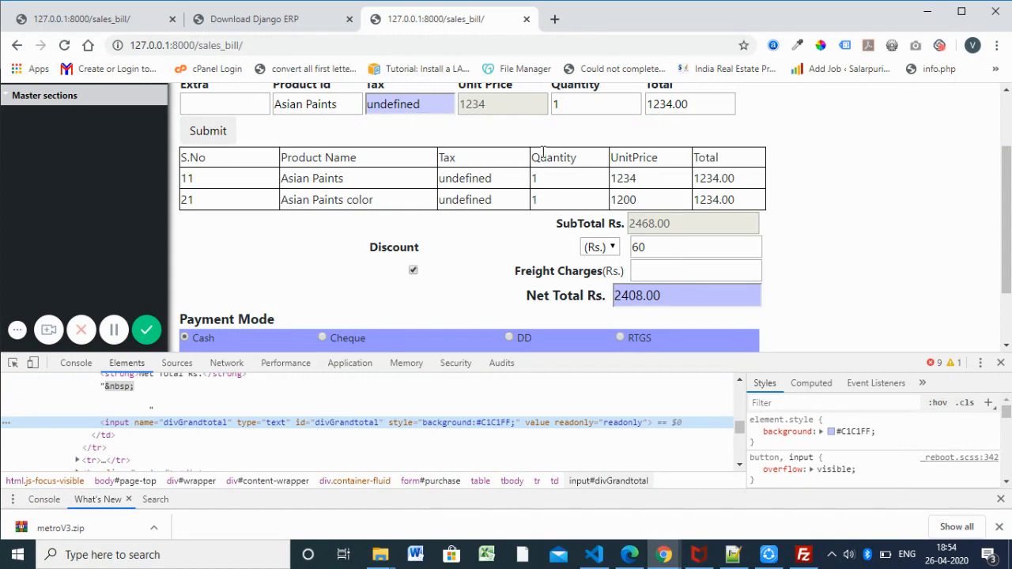
left_click(603, 559)
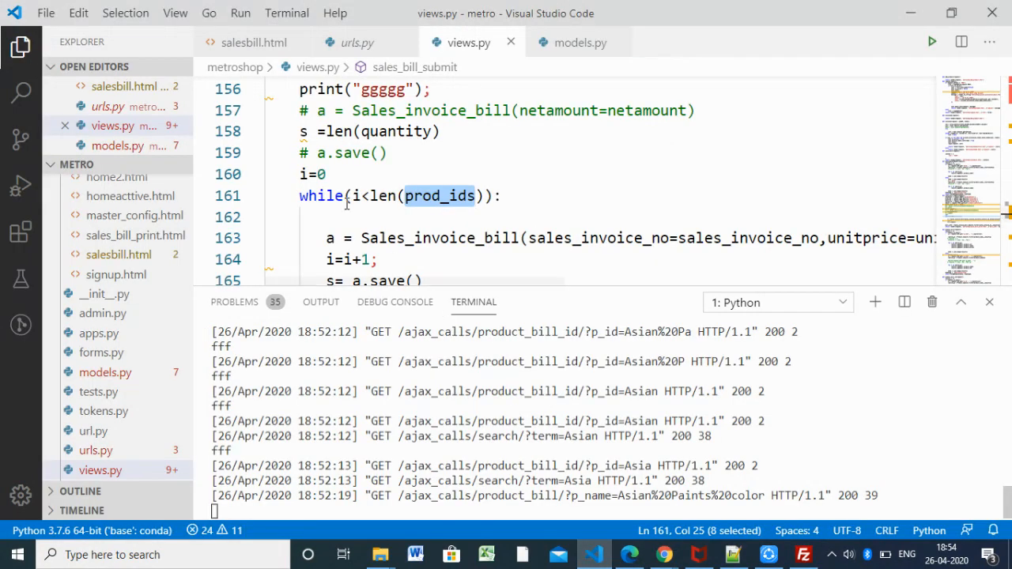
left_click(350, 197)
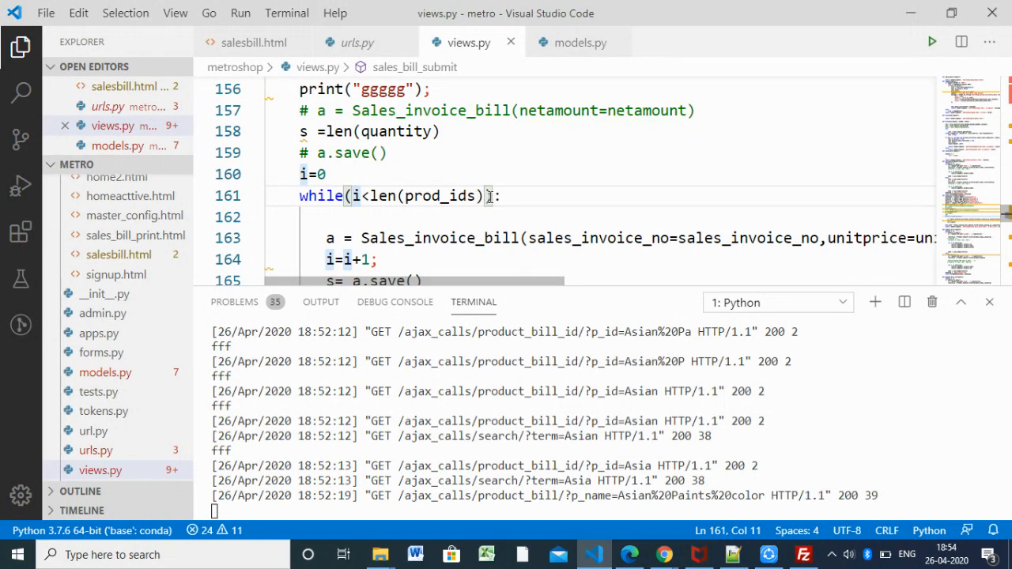
scroll(442, 185, "down", 1)
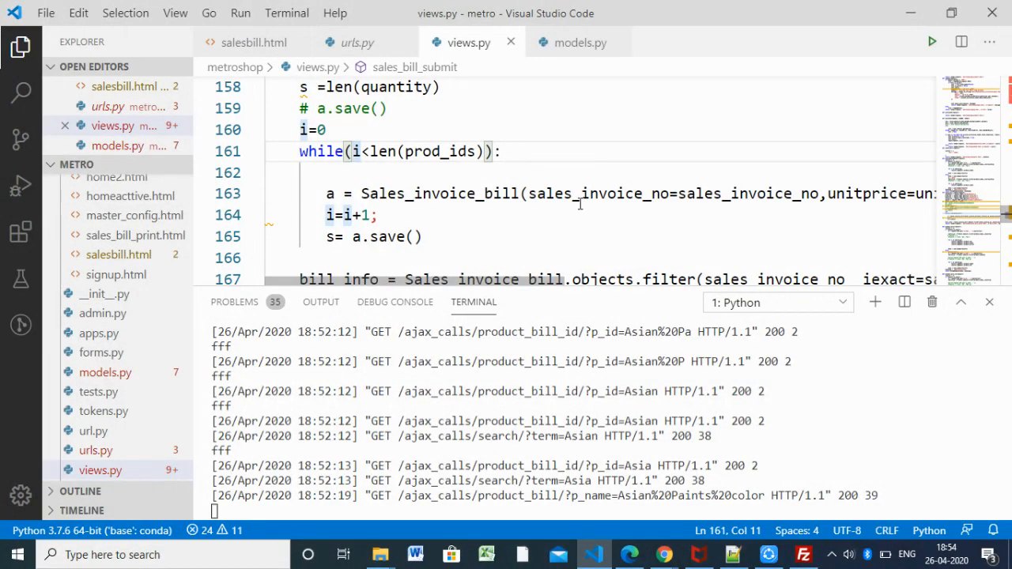
left_click(577, 47)
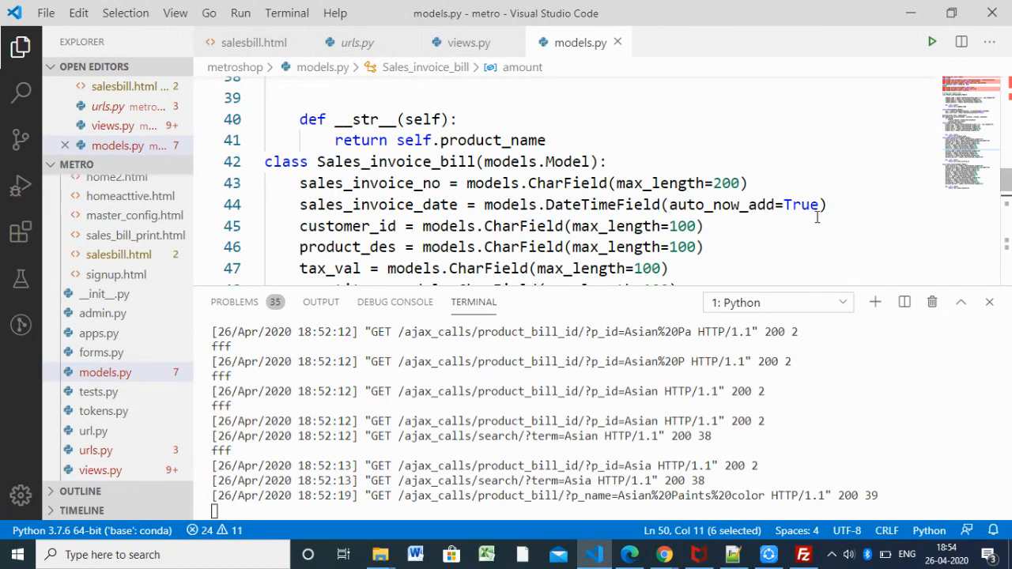
- Locate sales_bill_print on line 168 of views.py and open sales_bill_print.html from Explorer
left_click(469, 46)
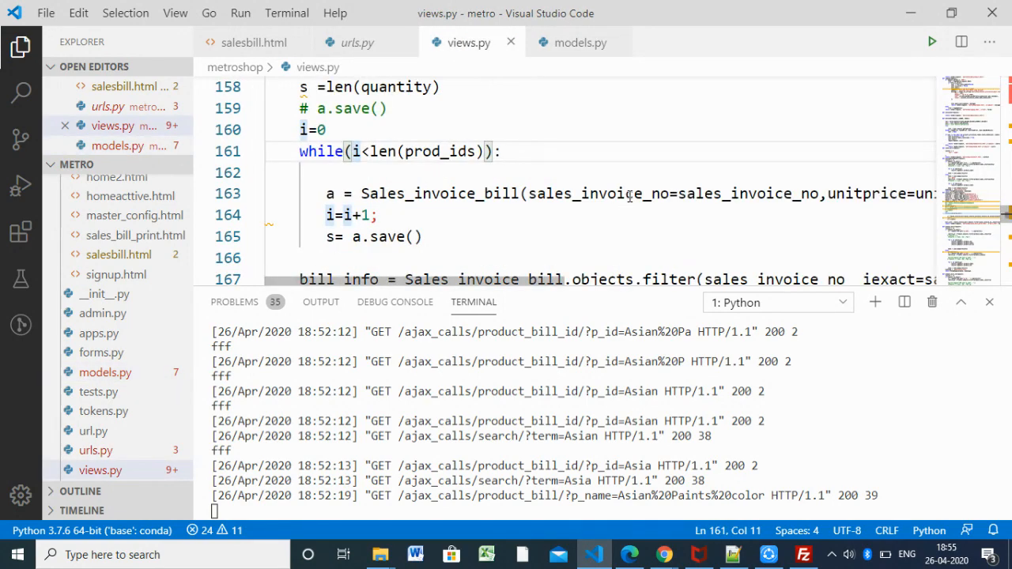
scroll(630, 196, "down", 1)
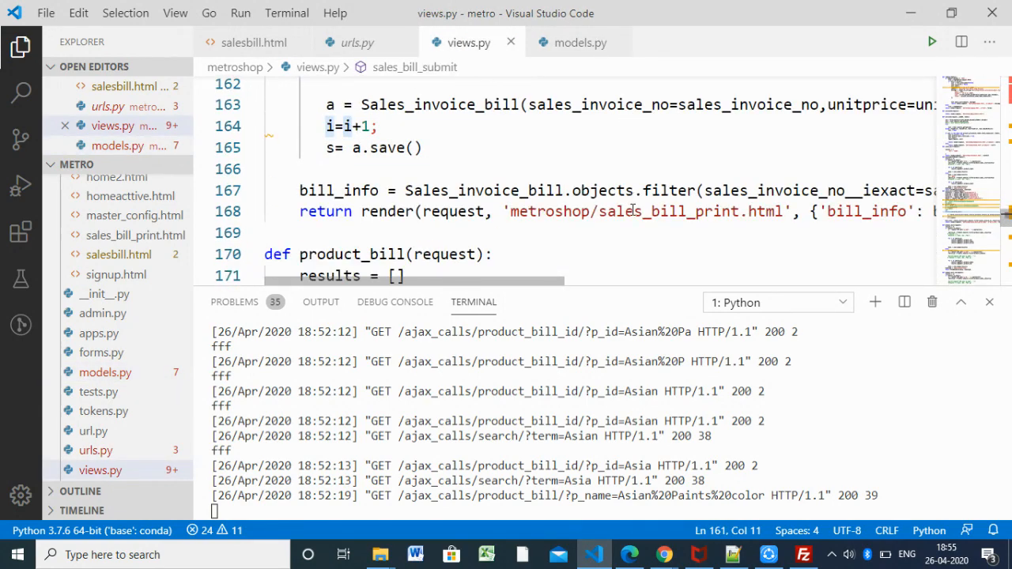
double_click(648, 211)
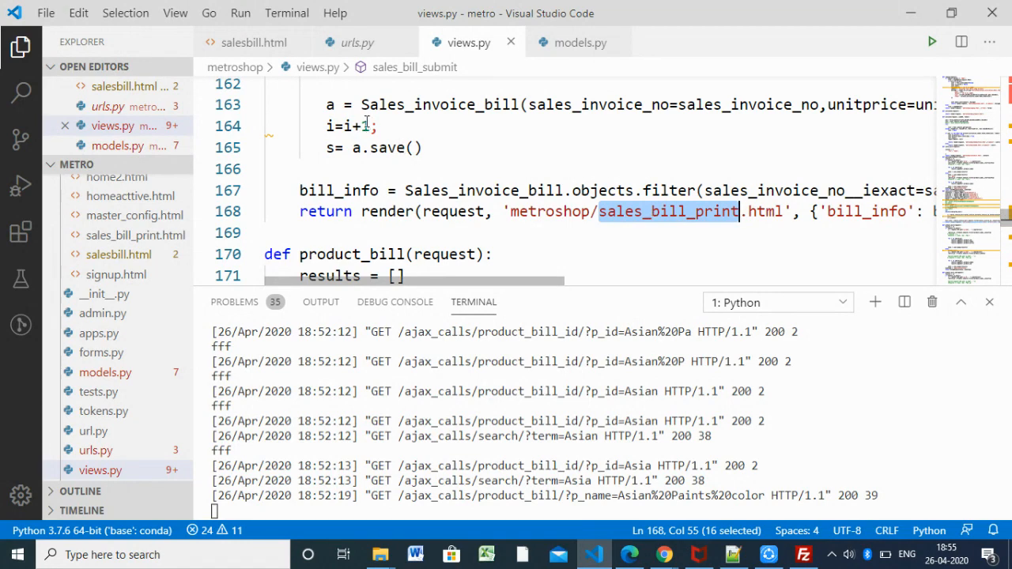
left_click_drag(138, 235, 648, 52)
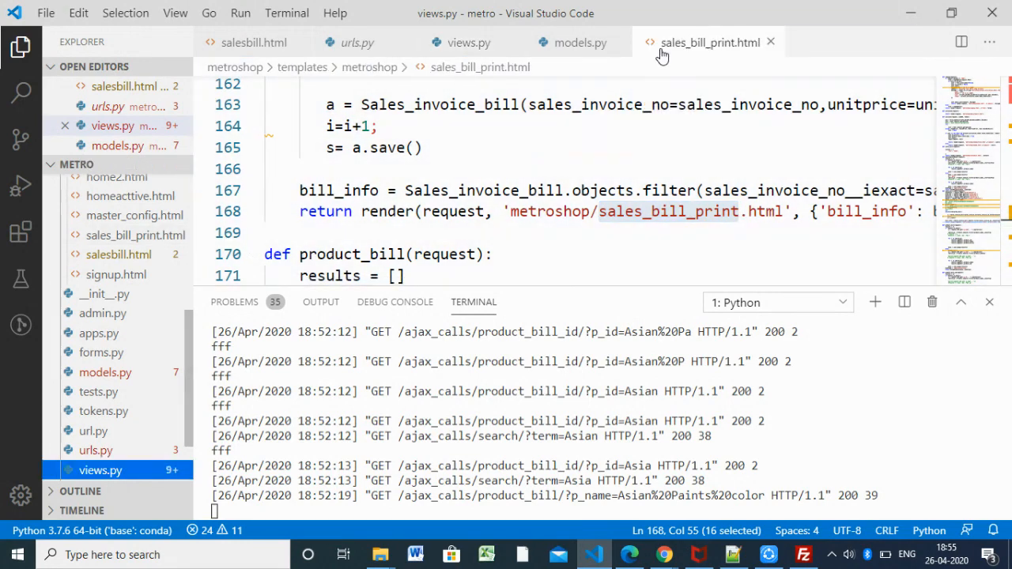
scroll(484, 206, "down", 1)
scroll(483, 206, "down", 1)
scroll(483, 205, "down", 2)
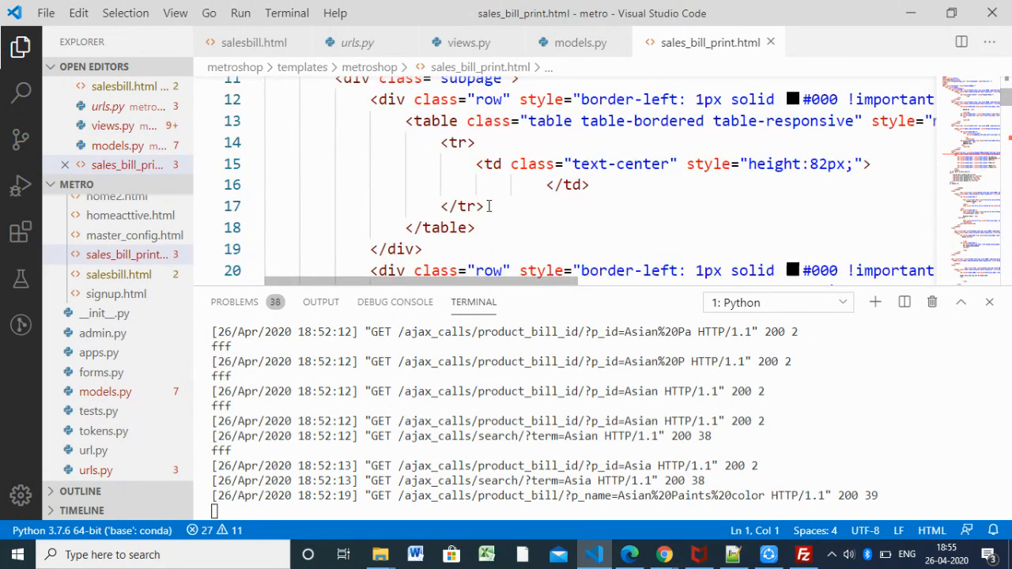
scroll(489, 207, "down", 4)
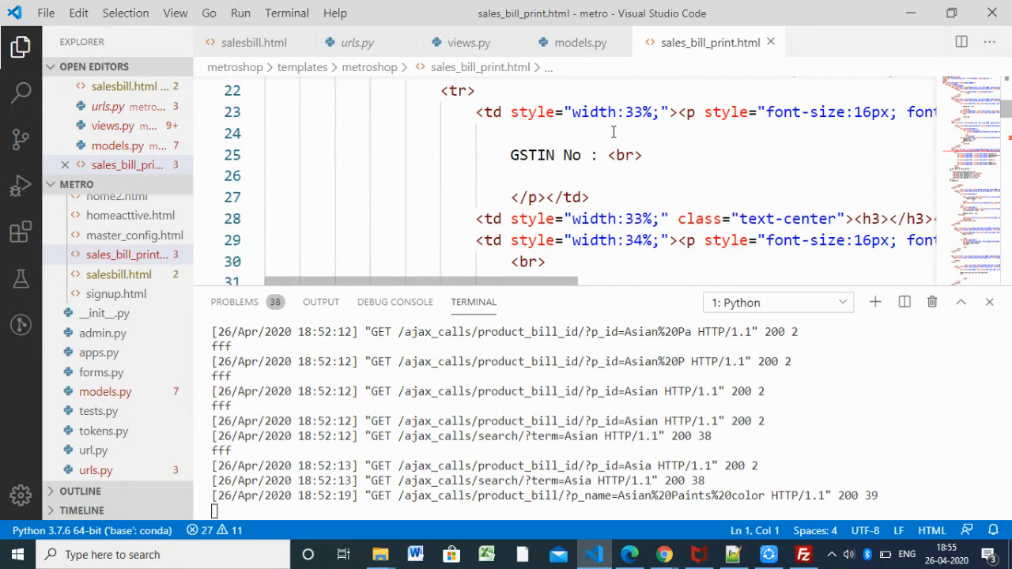
mouse_move(630, 554)
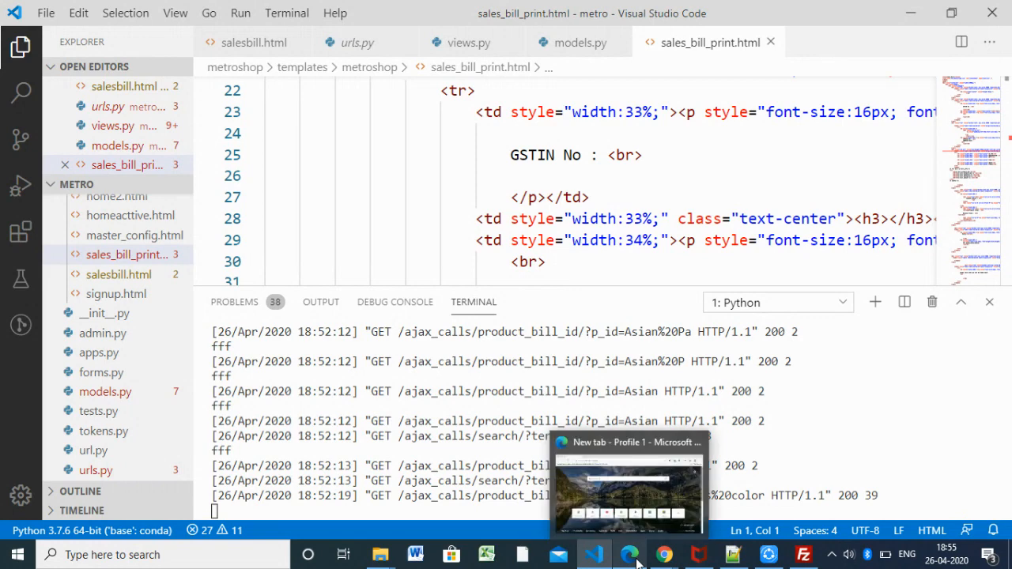
- Submit the sales bill and confirm, loading the Sale Bill page with AS101 and AS102 at 1234.00 each
left_click(528, 490)
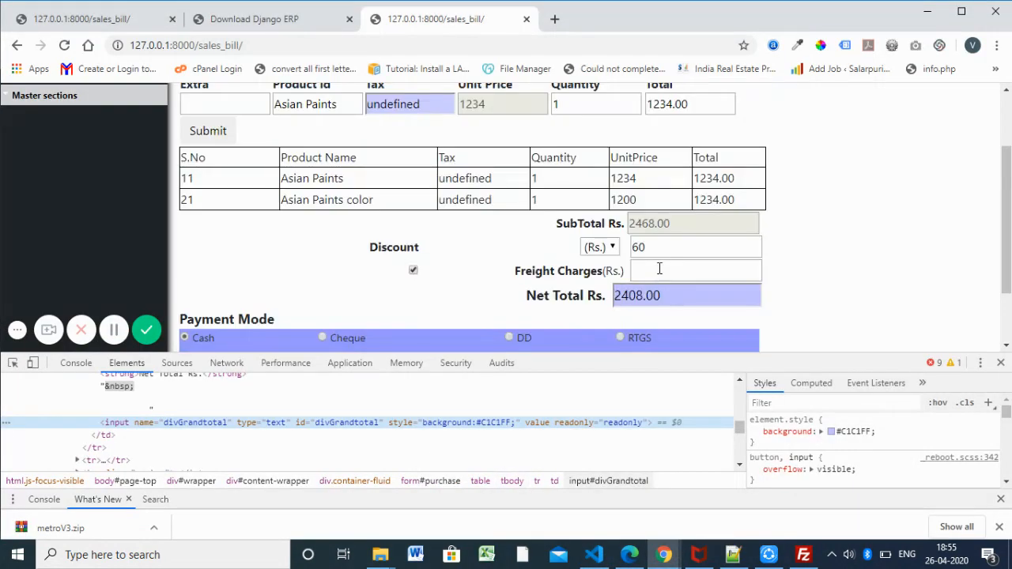
scroll(659, 268, "down", 1)
left_click(236, 293)
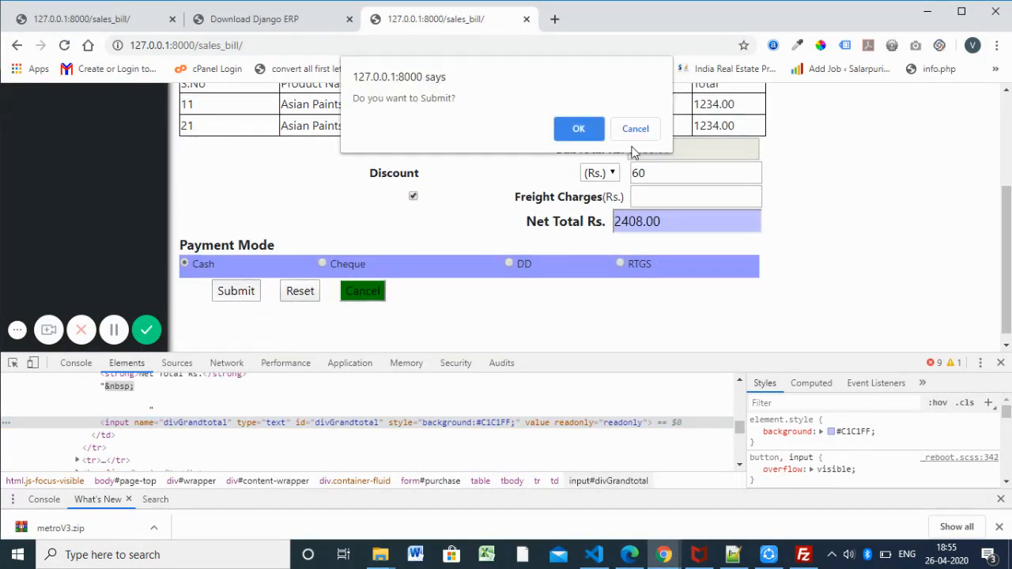
left_click(577, 129)
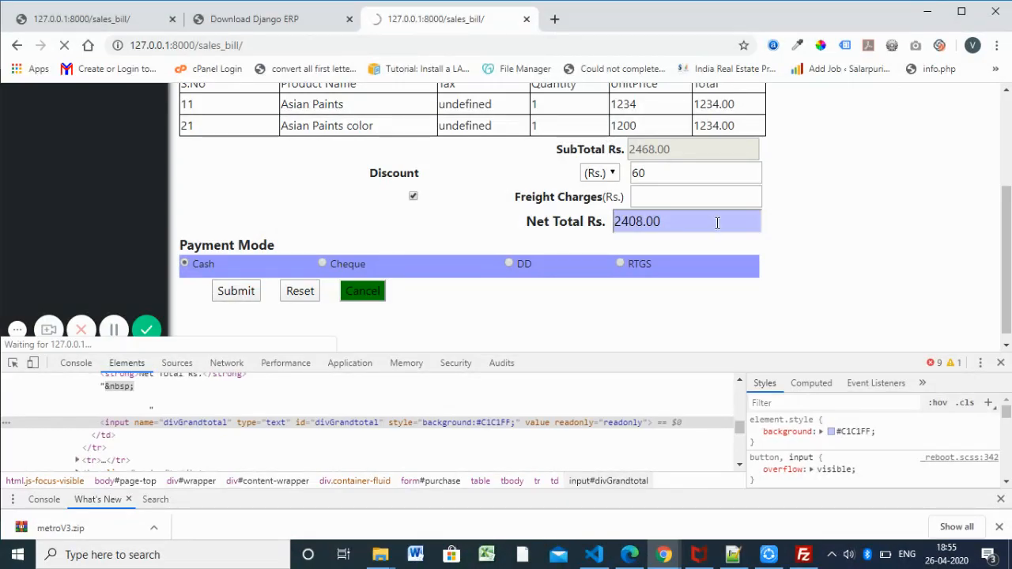
scroll(313, 238, "down", 5)
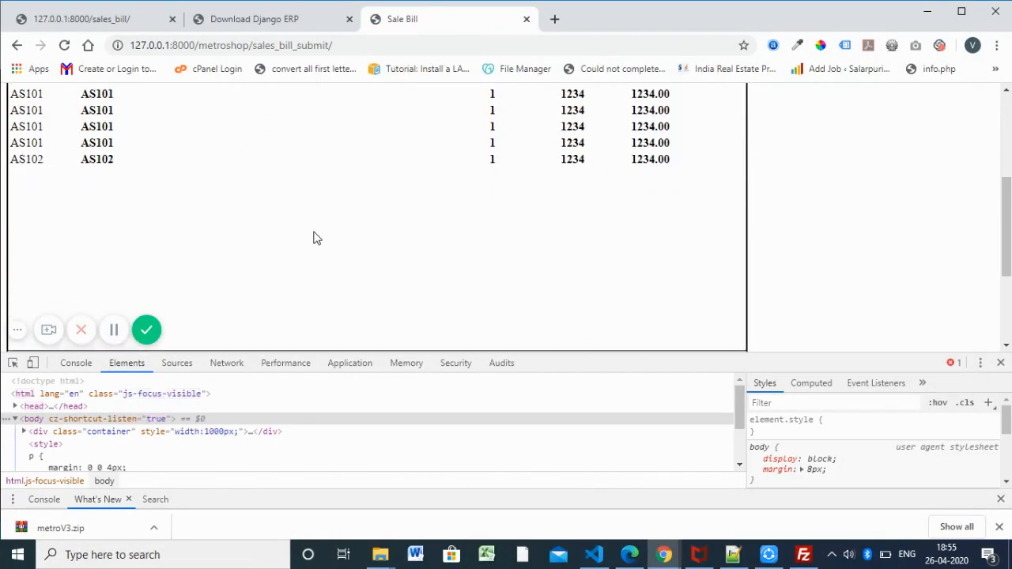
scroll(314, 234, "up", 2)
scroll(324, 194, "up", 1)
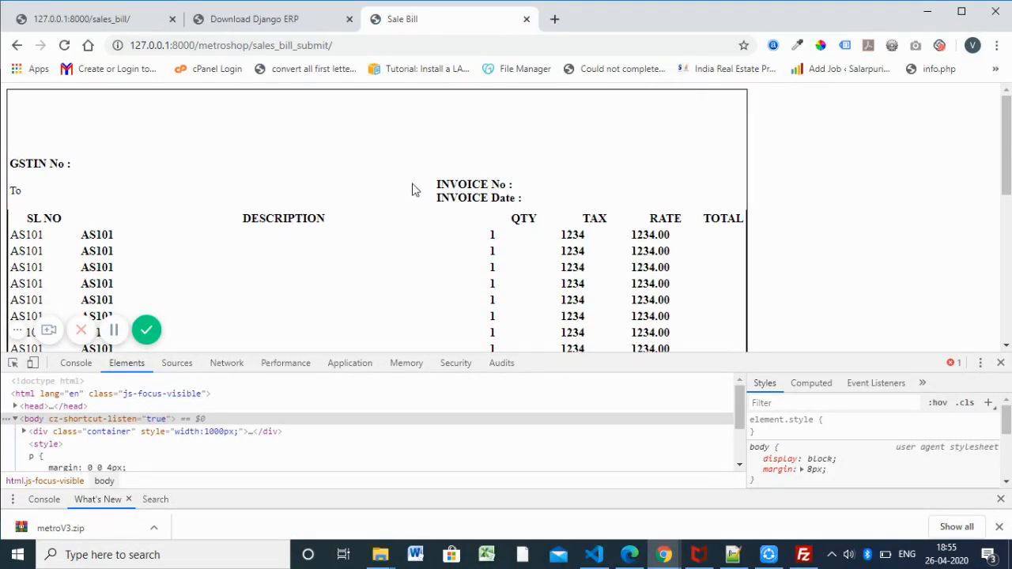
scroll(341, 203, "down", 1)
scroll(341, 203, "down", 1)
scroll(249, 185, "up", 1)
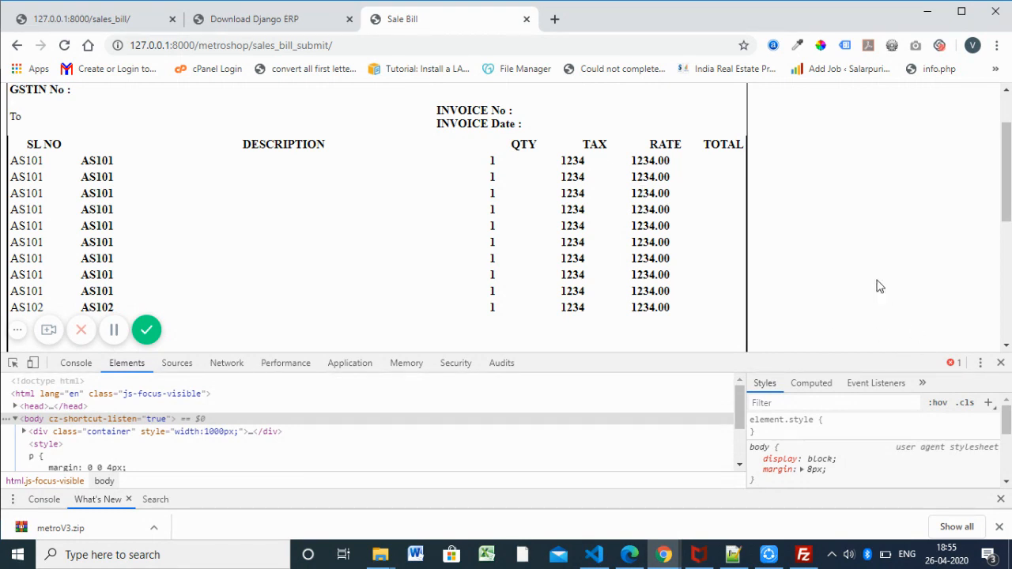
scroll(912, 207, "up", 1)
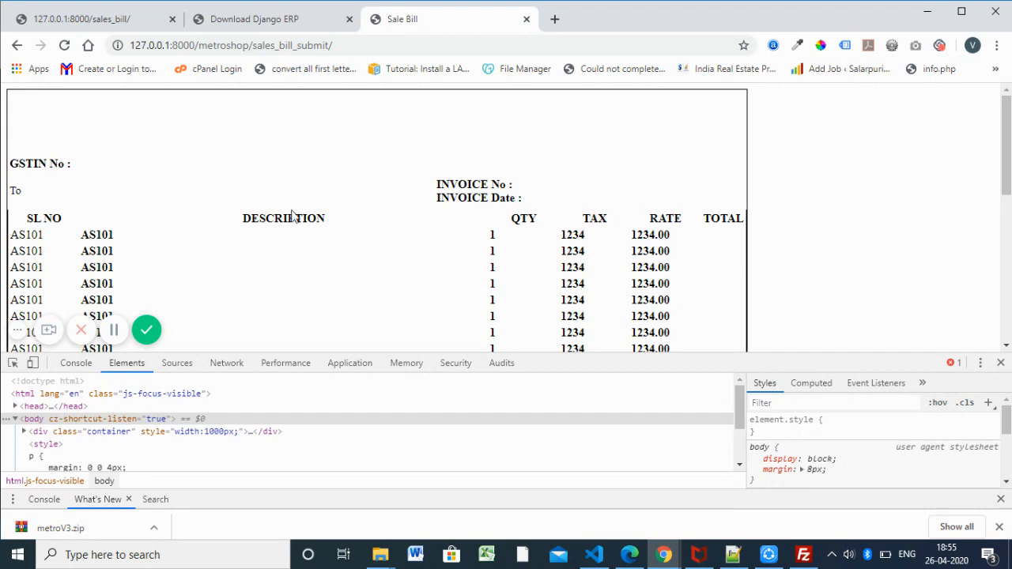
scroll(601, 197, "down", 2)
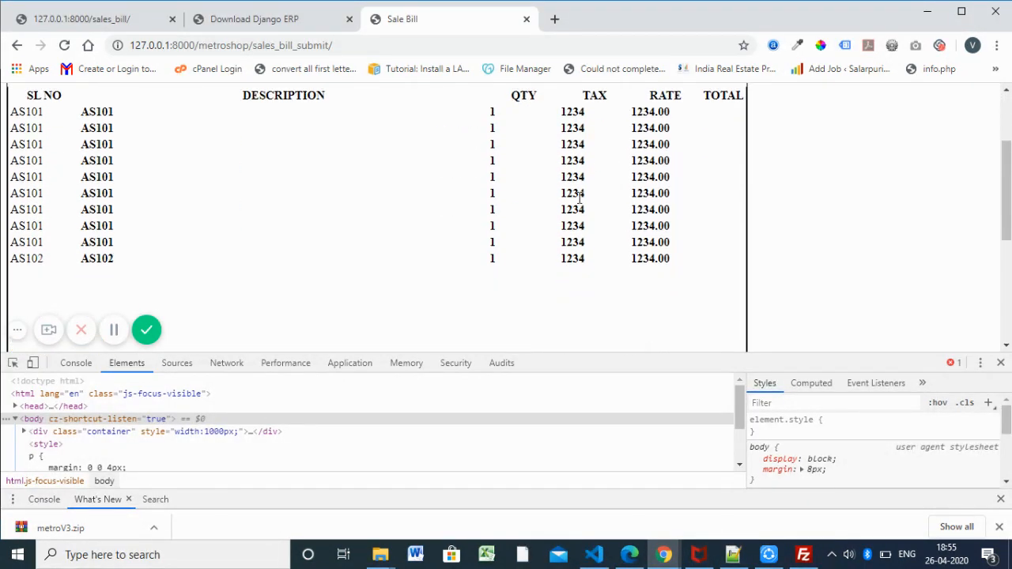
scroll(229, 185, "up", 1)
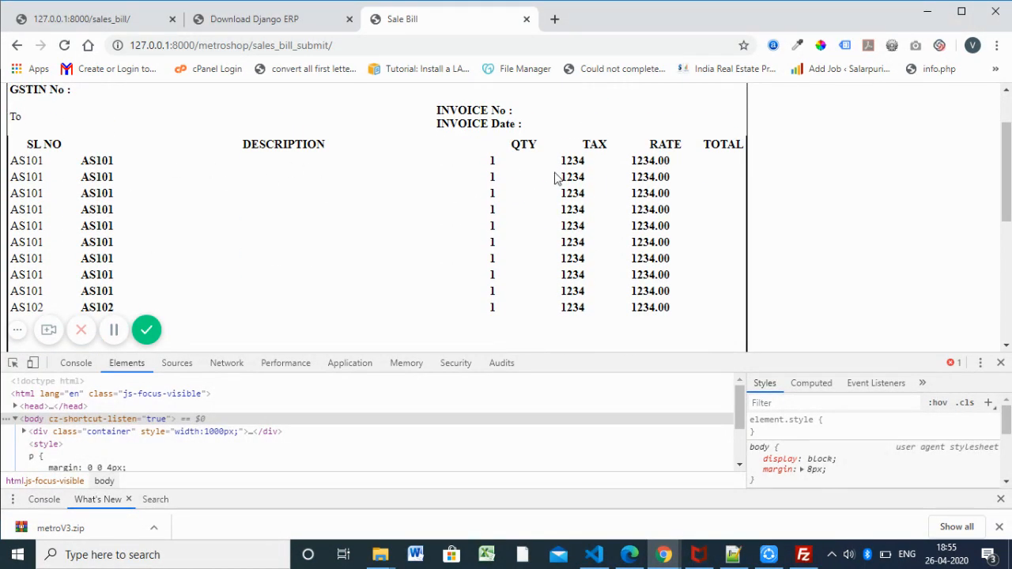
scroll(682, 214, "down", 2)
scroll(682, 214, "down", 1)
scroll(653, 217, "down", 1)
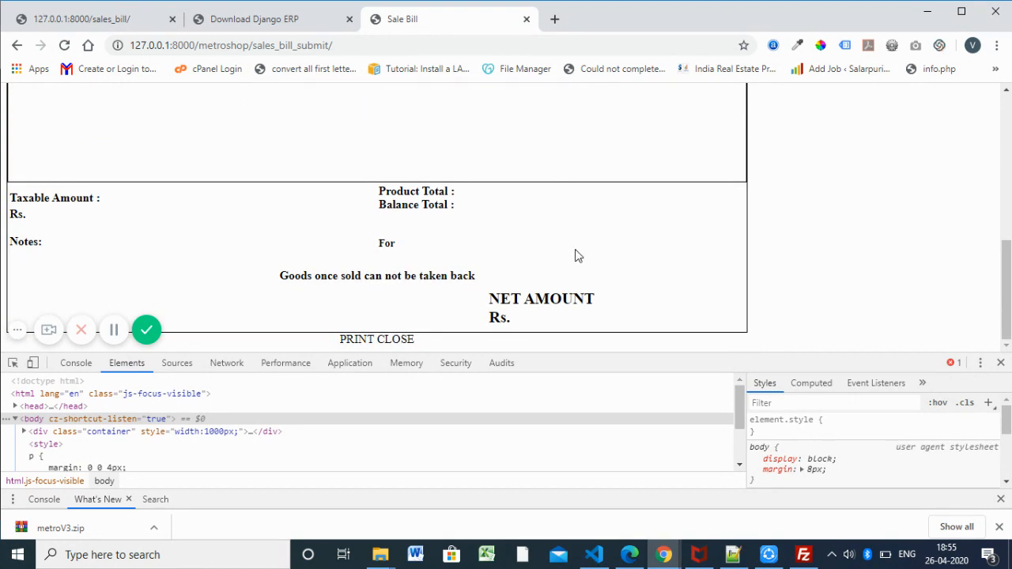
scroll(581, 251, "up", 1)
scroll(581, 250, "up", 2)
scroll(581, 250, "up", 2)
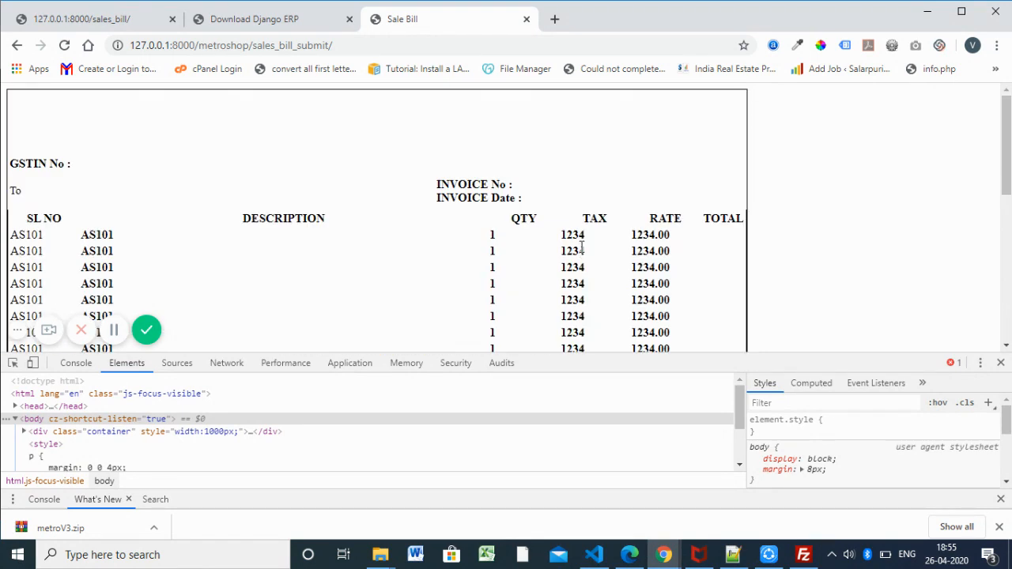